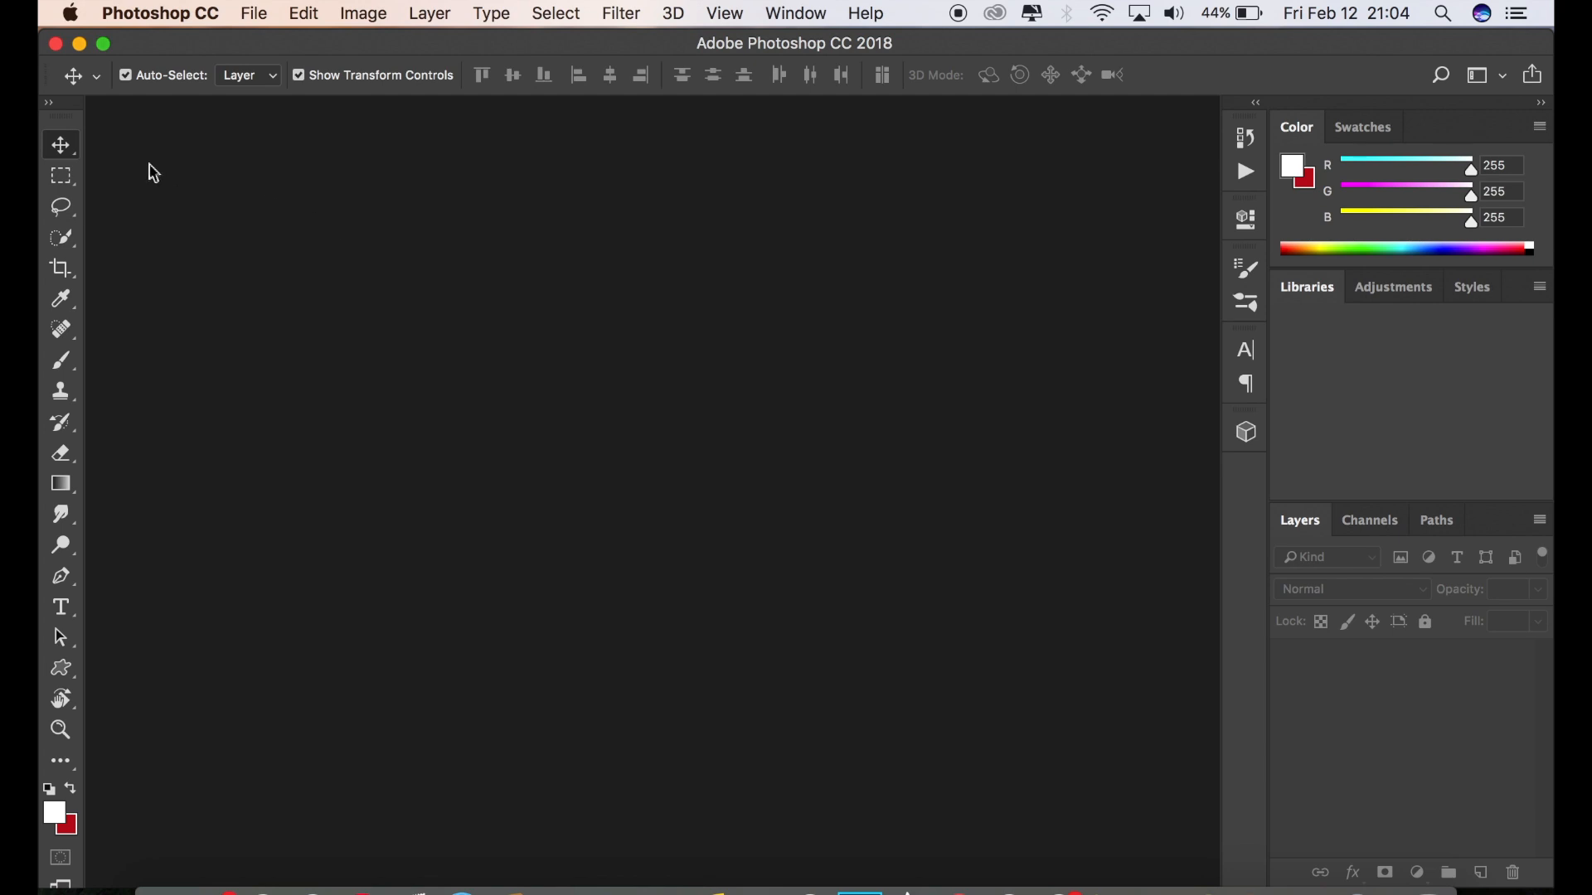
# Create a new landscape document of 2666 x 2000 pixels at 118.11 pixels/centimeter with a white background
pyautogui.click(255, 13)
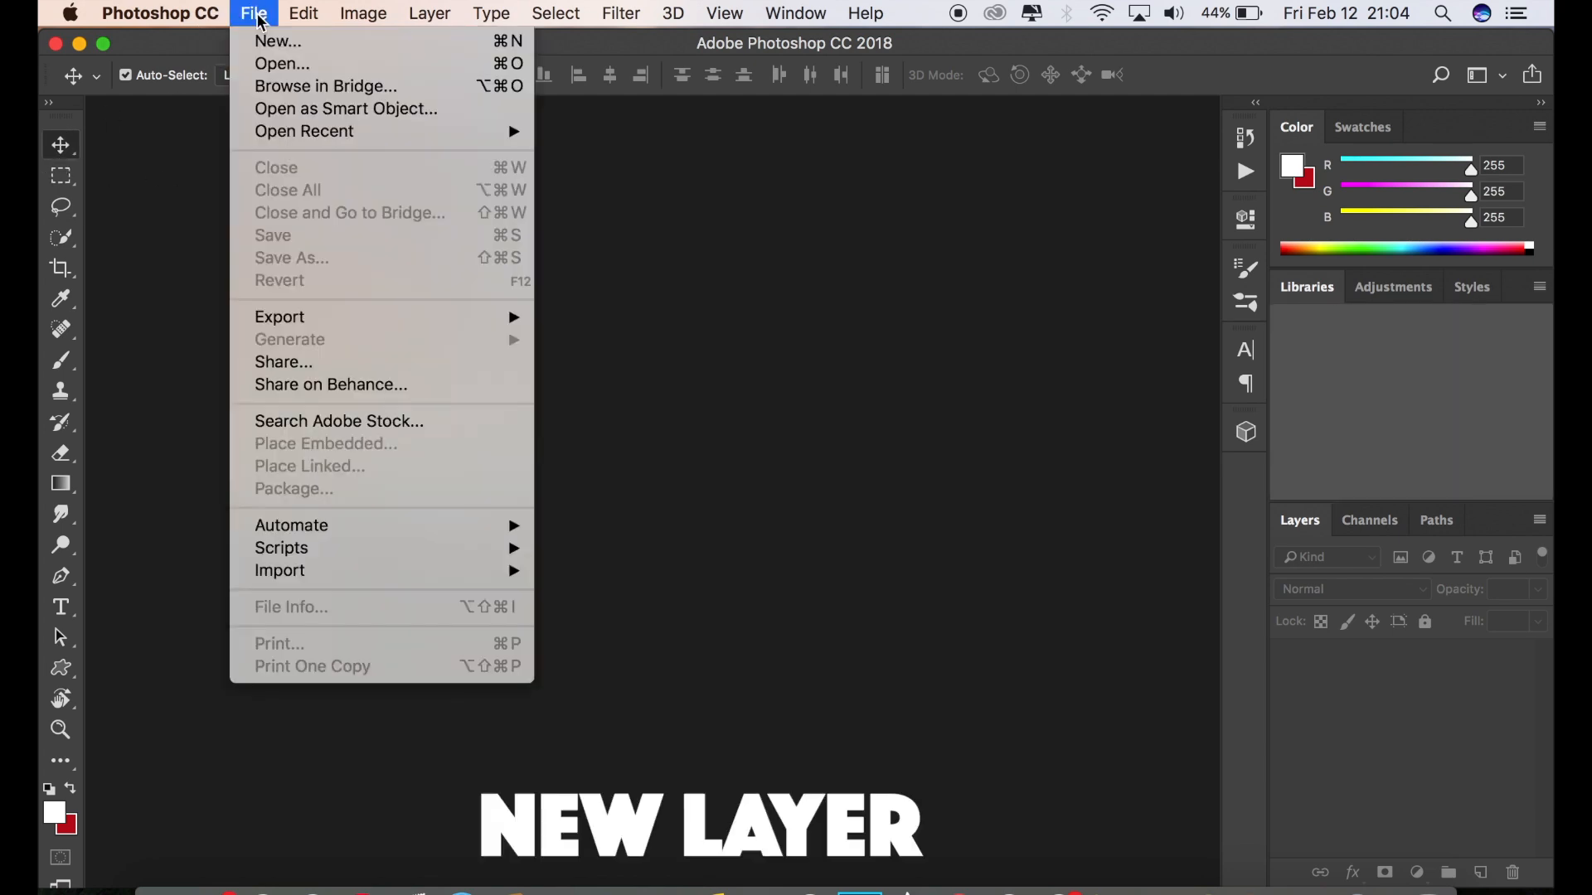
pyautogui.click(262, 43)
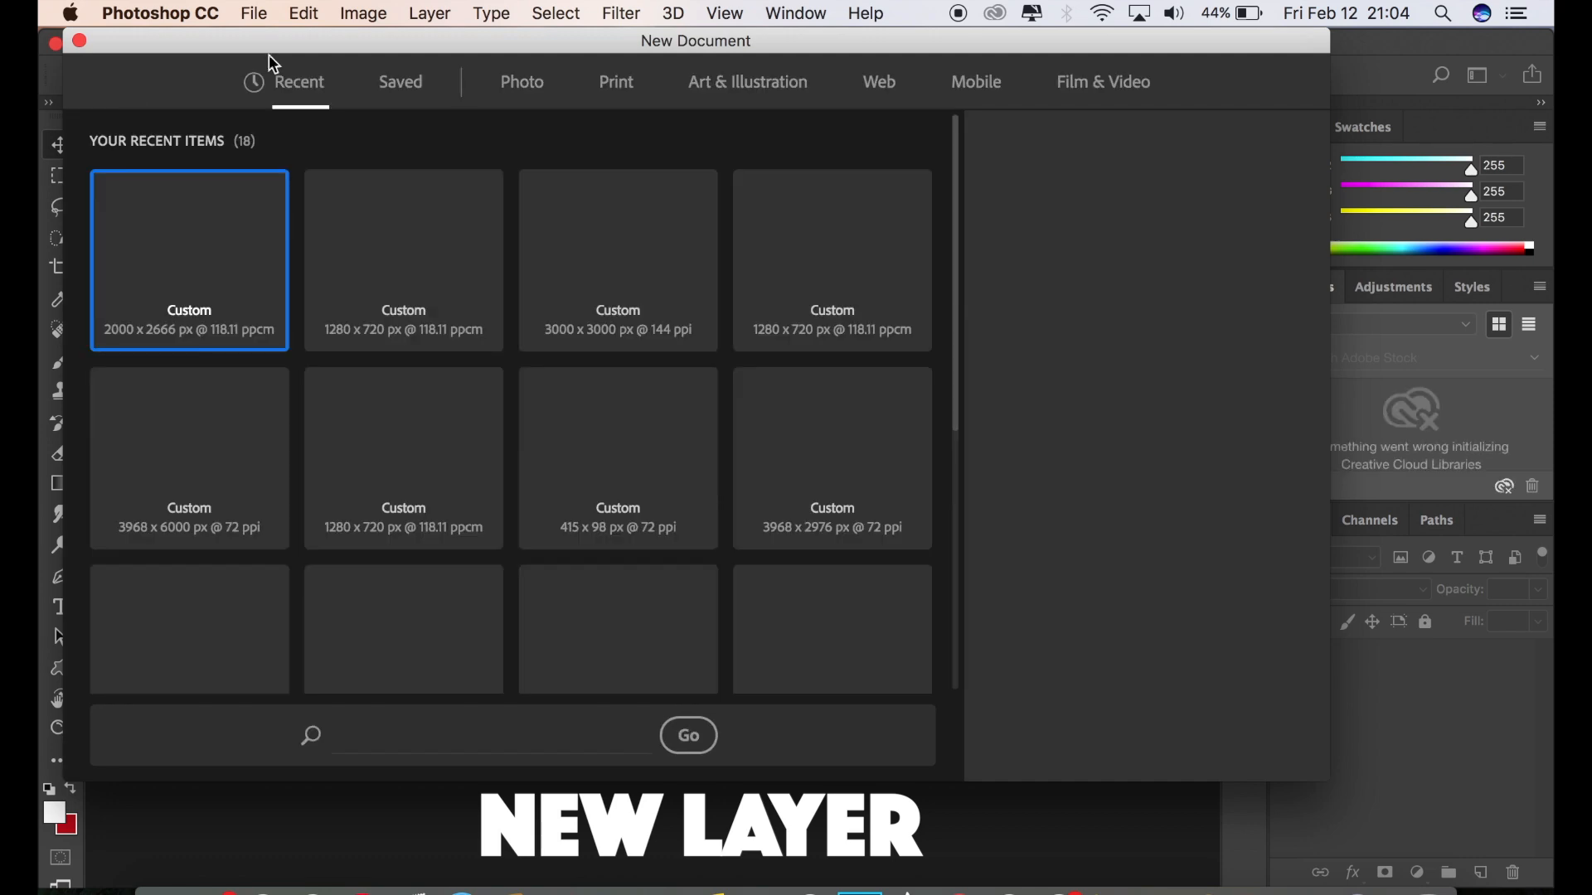
pyautogui.doubleClick(1031, 252)
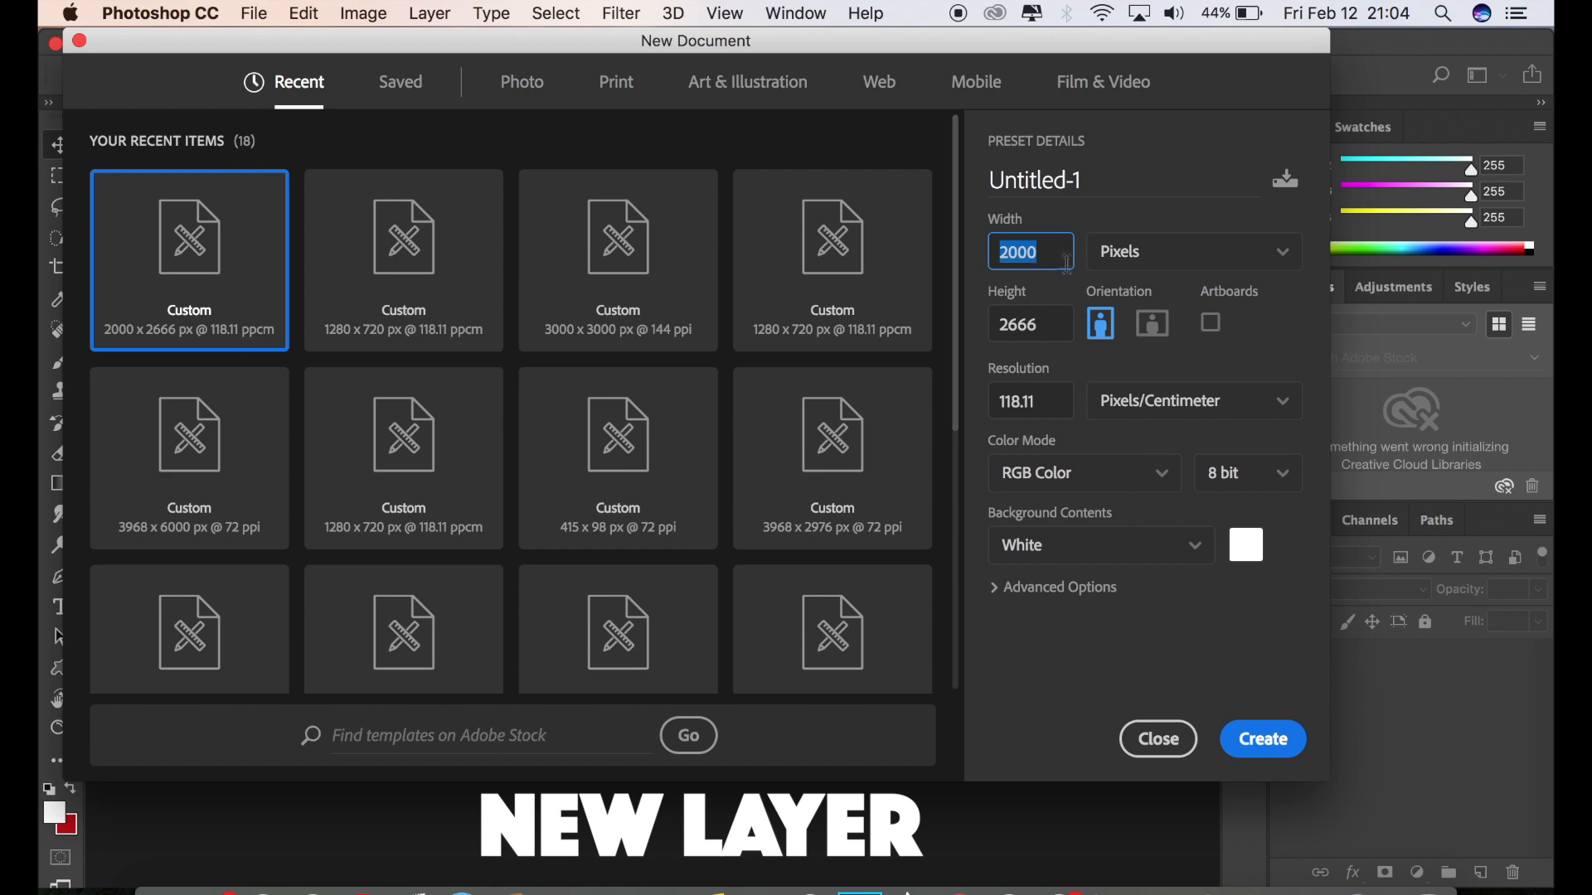
pyautogui.click(1154, 327)
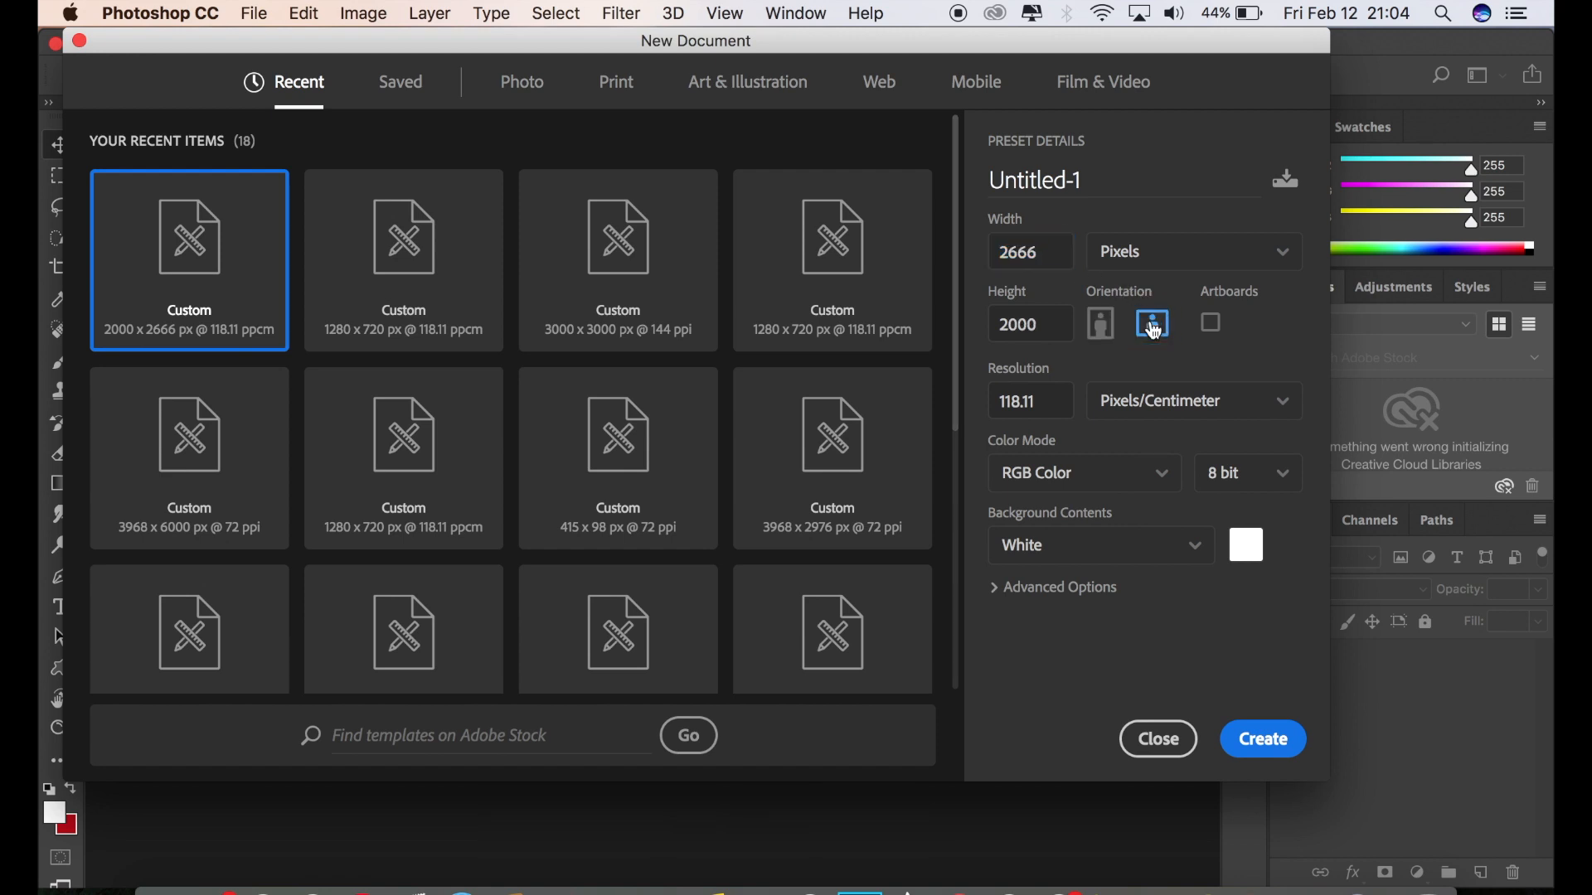
pyautogui.click(1253, 746)
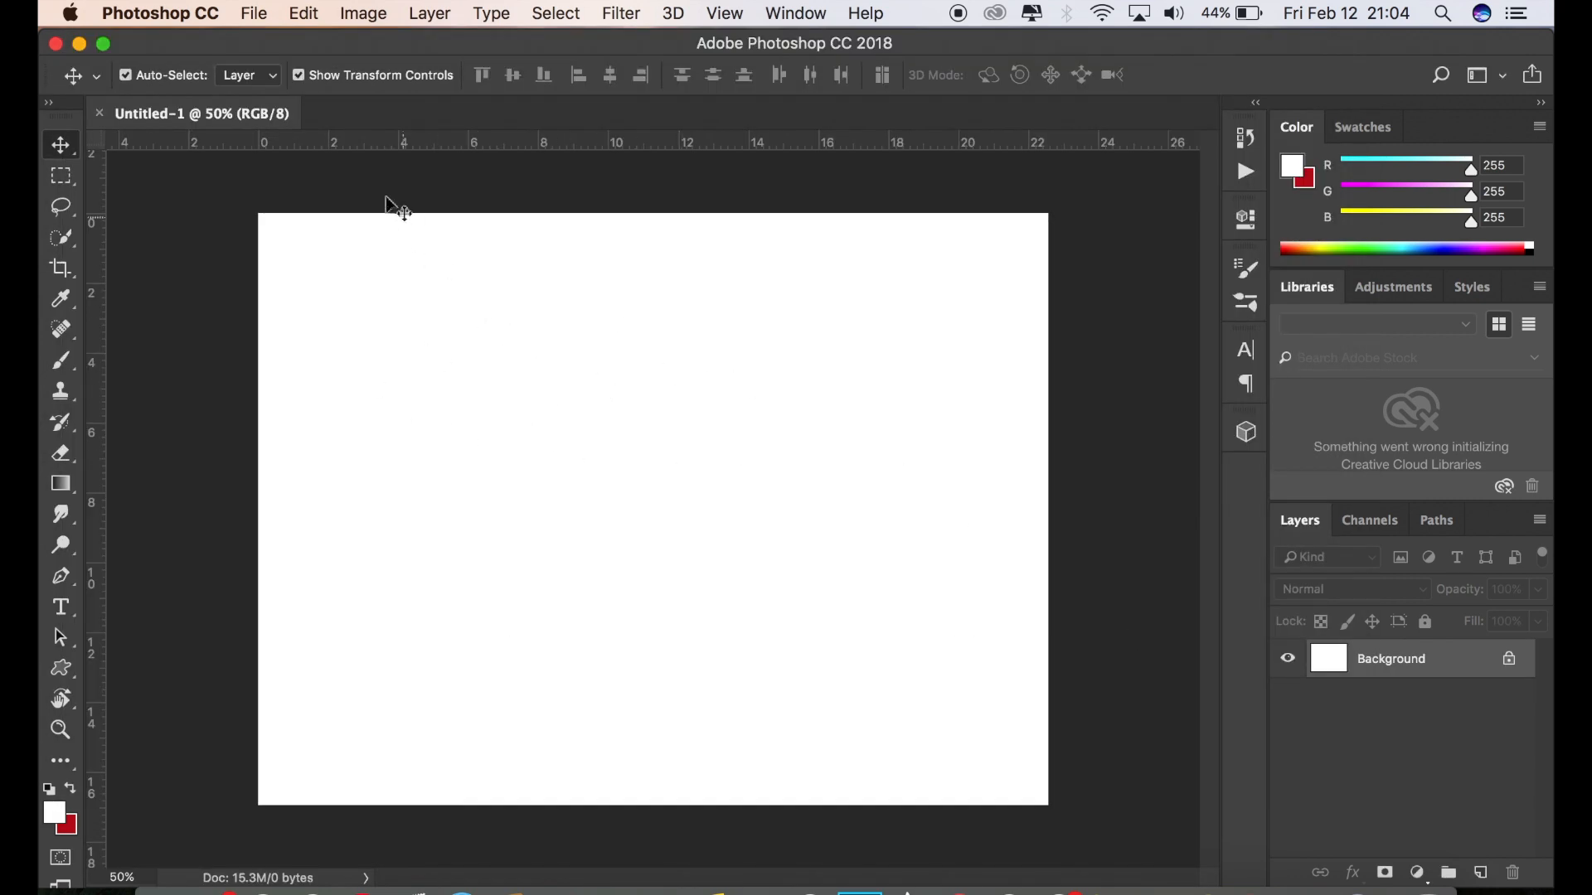
# Open the files IMG_0048.jpg and driip.png together from the Desktop
pyautogui.click(261, 16)
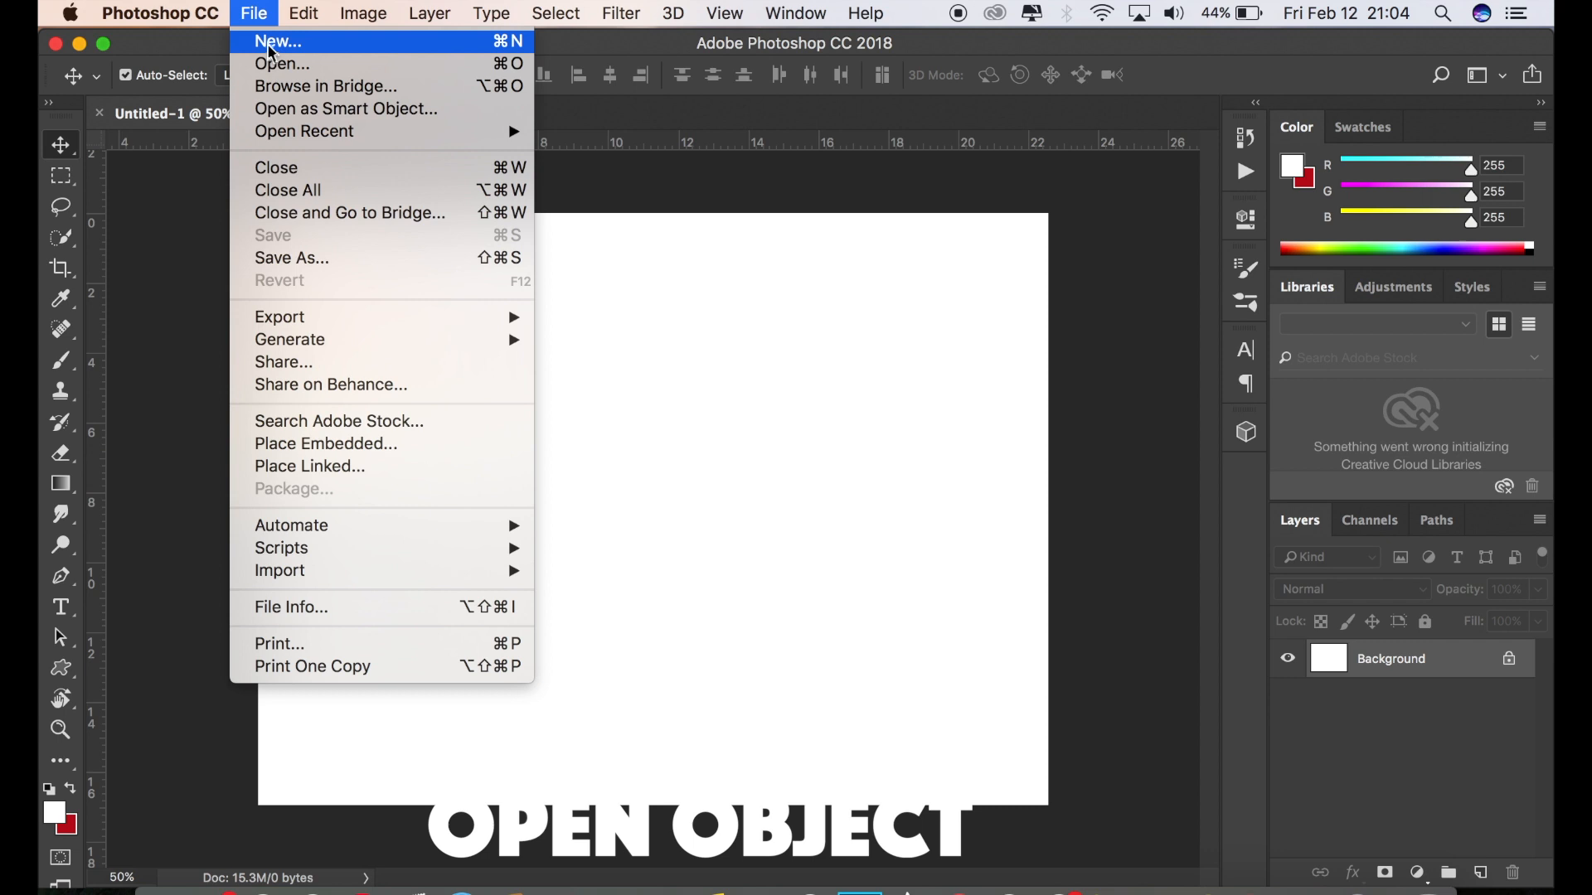
pyautogui.click(276, 66)
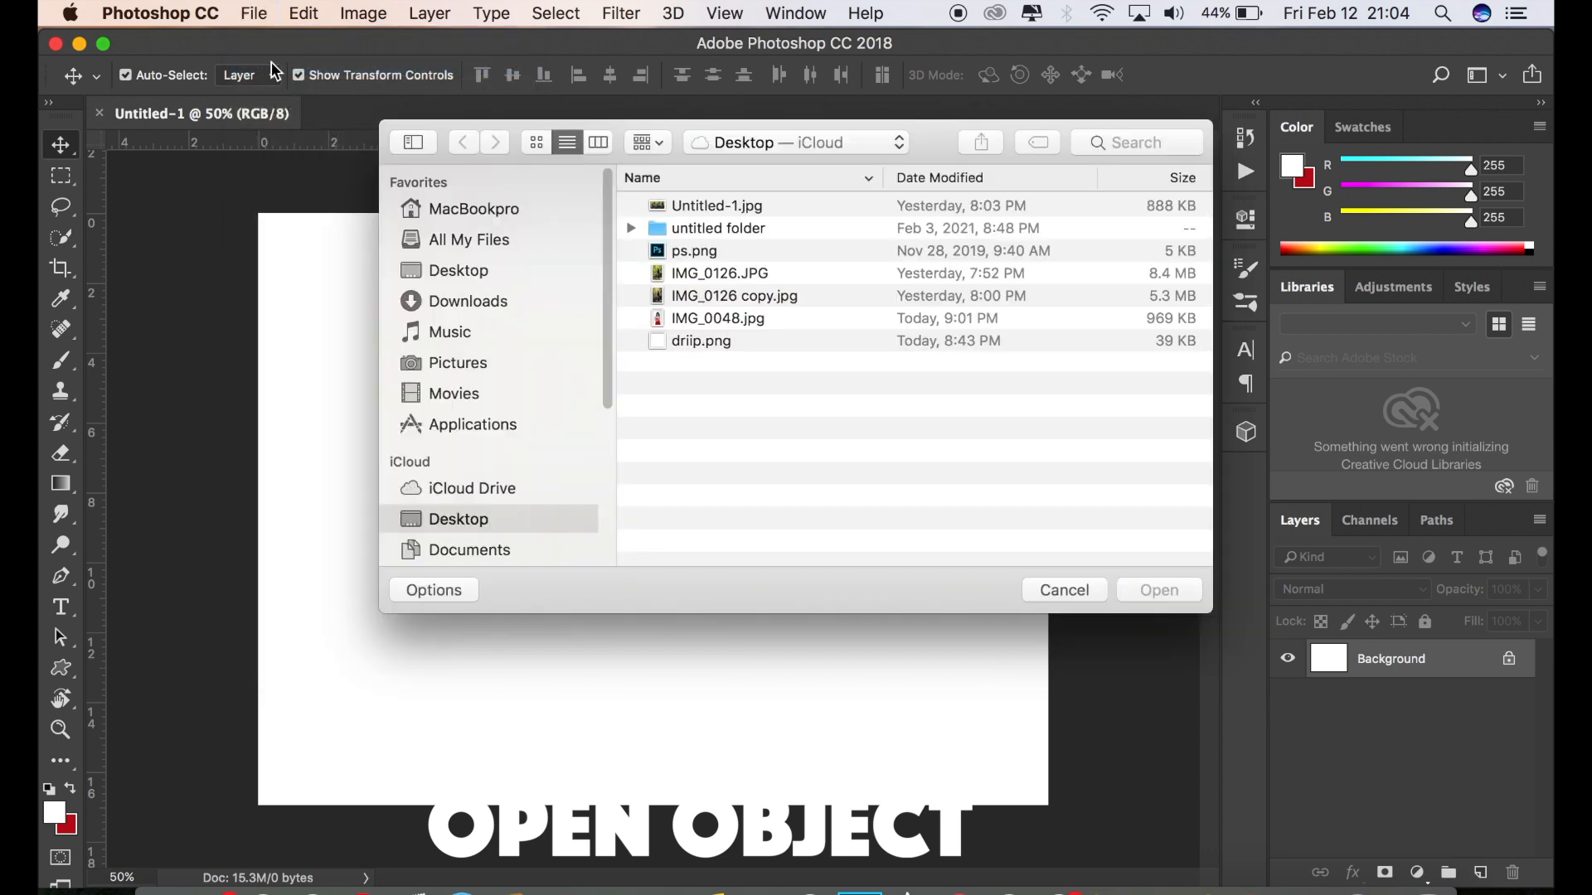
pyautogui.click(714, 318)
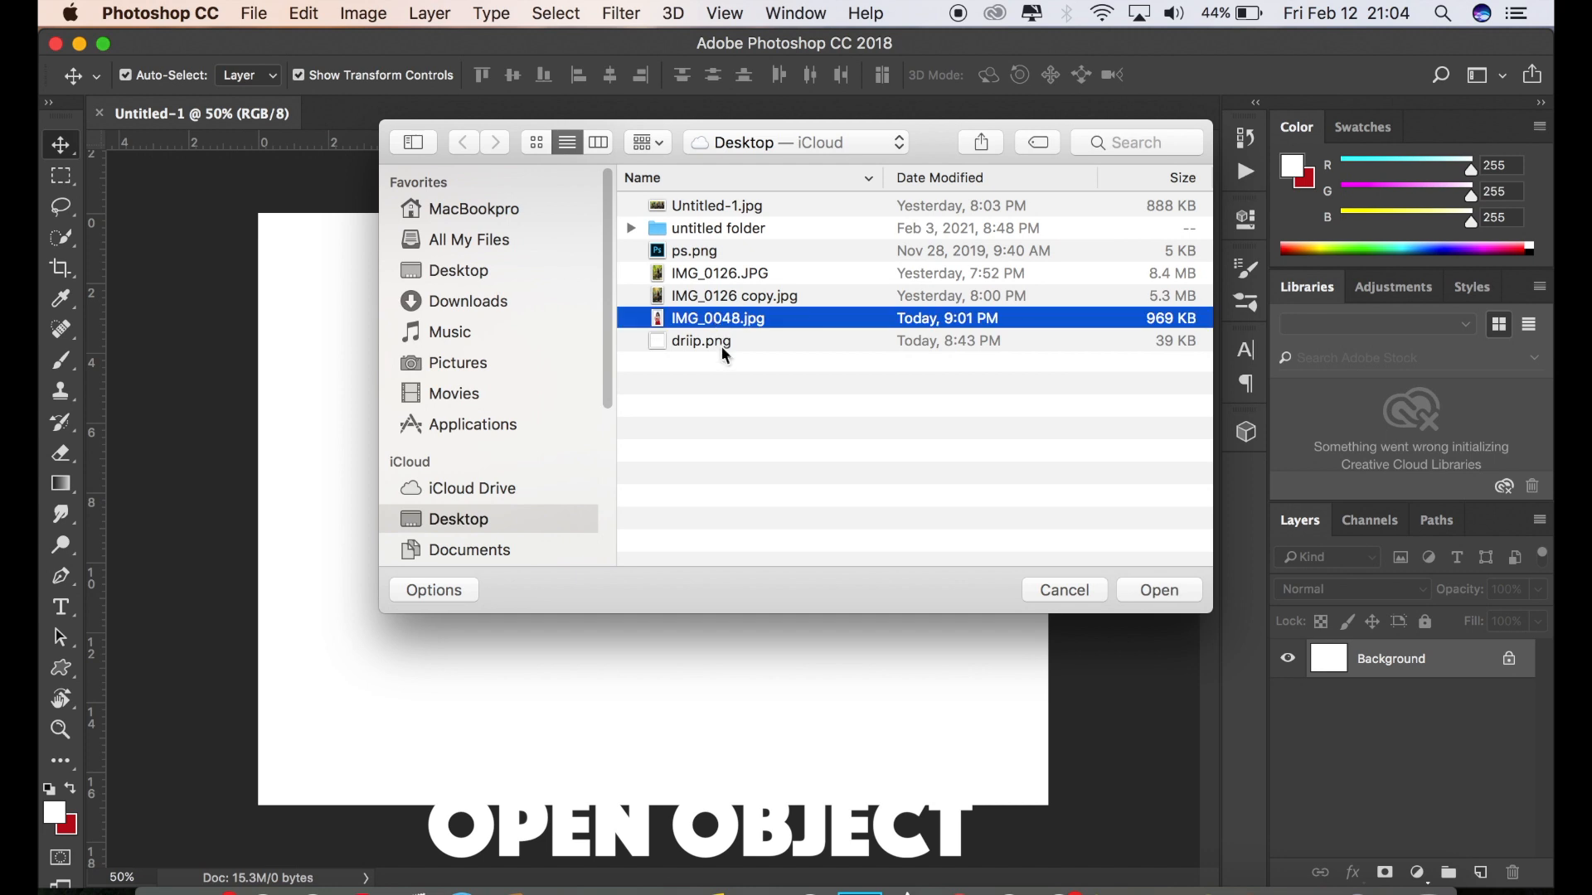
pyautogui.keyDown('shift'); pyautogui.click(725, 340); pyautogui.keyUp('shift')
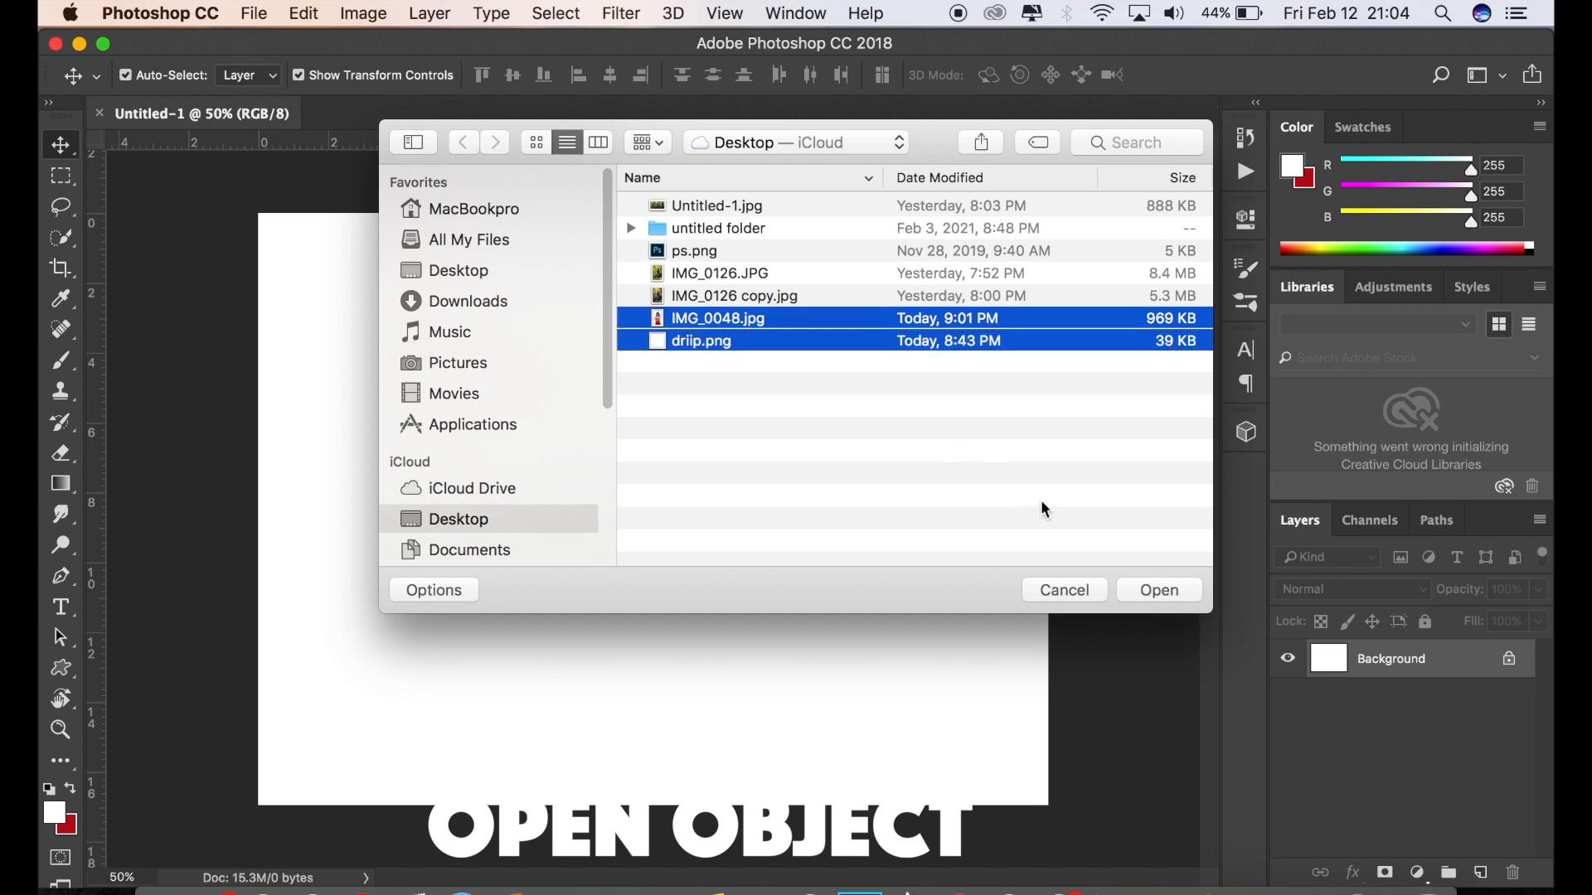
pyautogui.click(1145, 588)
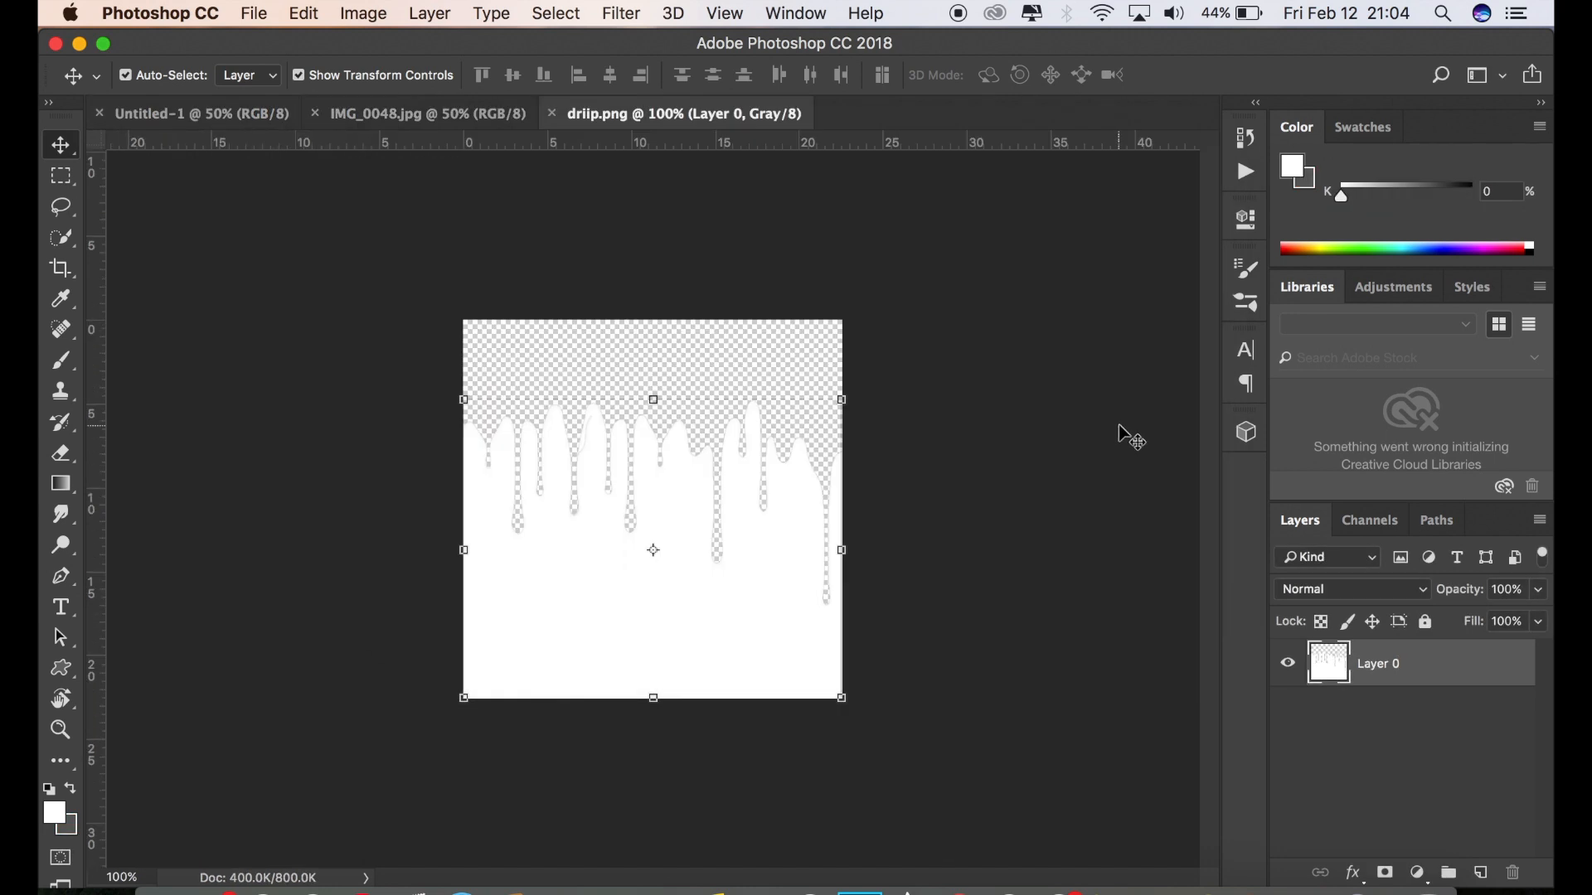
# Add a new layer to the Untitled-1 document and set the Gradient tool to the Foreground to Background preset
pyautogui.click(240, 119)
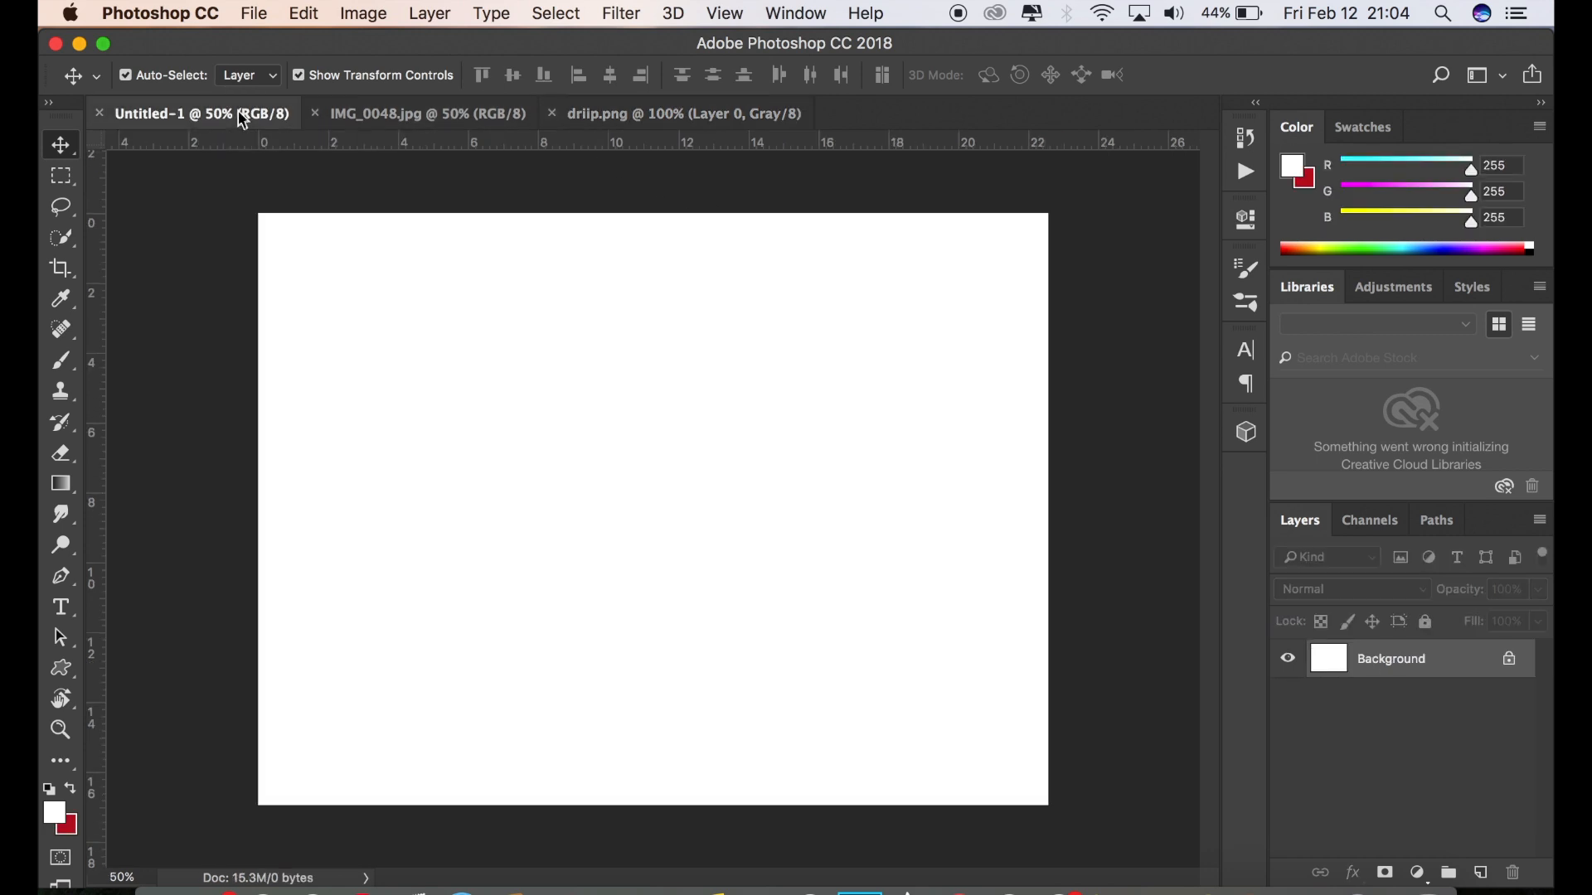
pyautogui.click(1482, 871)
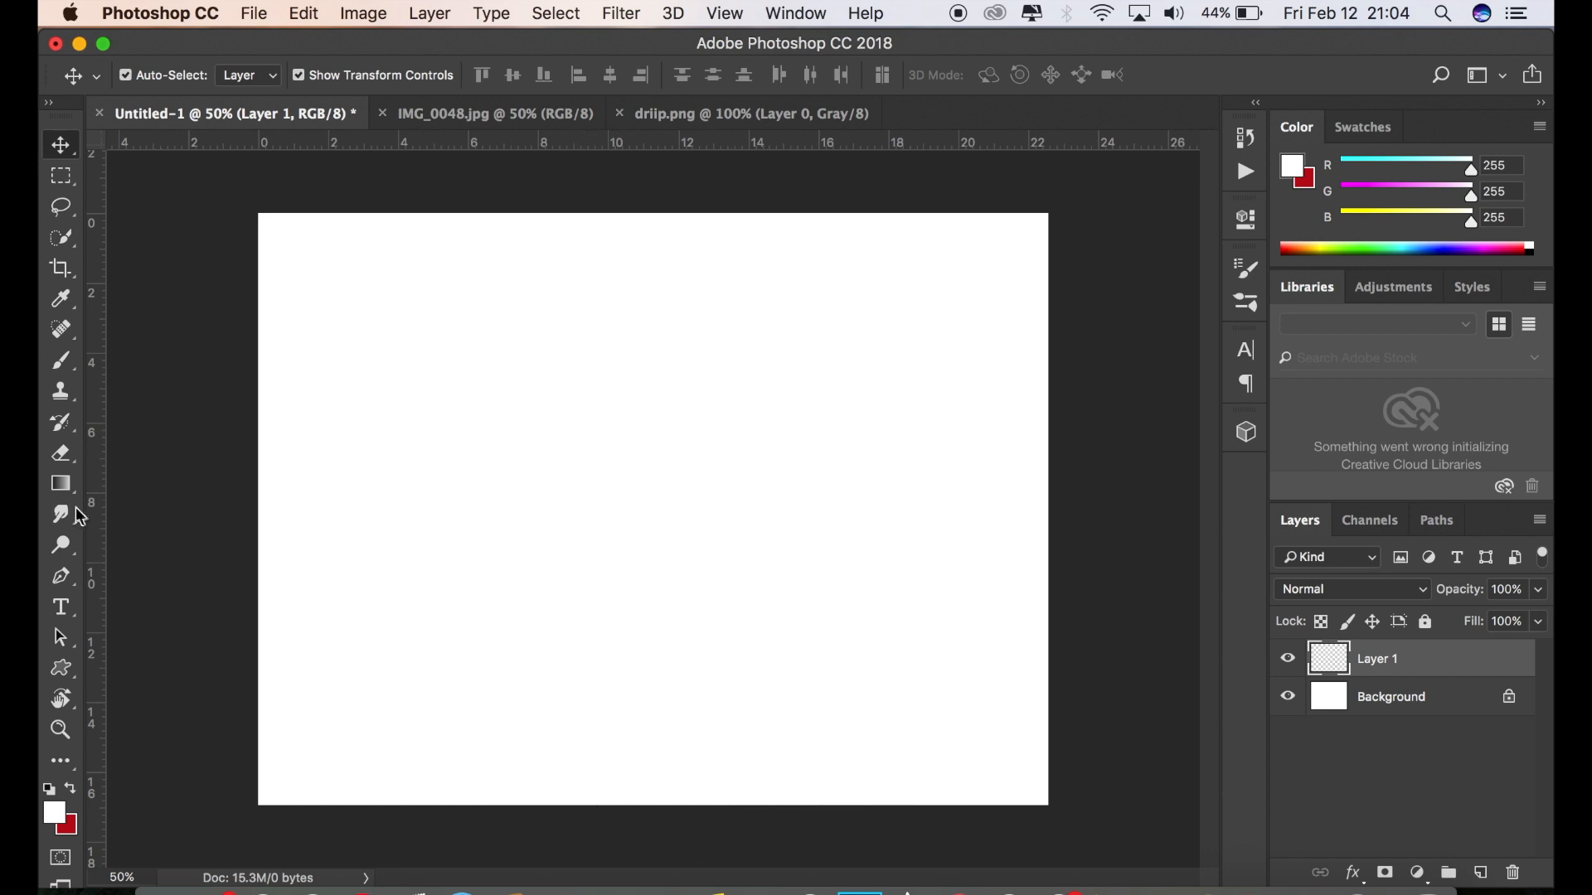
pyautogui.click(63, 482)
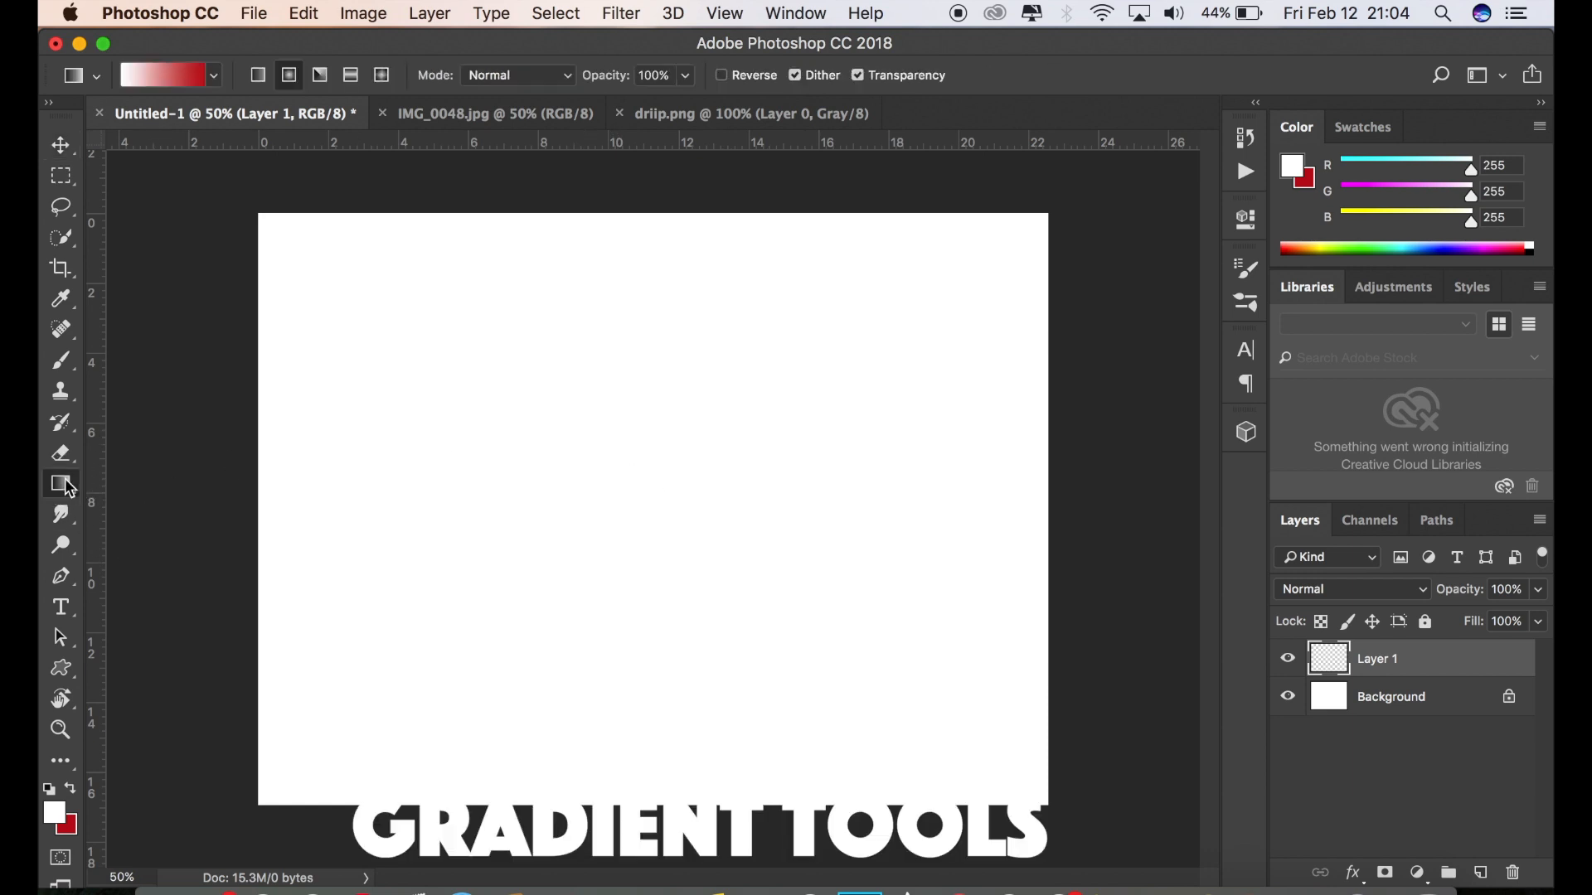
pyautogui.click(207, 72)
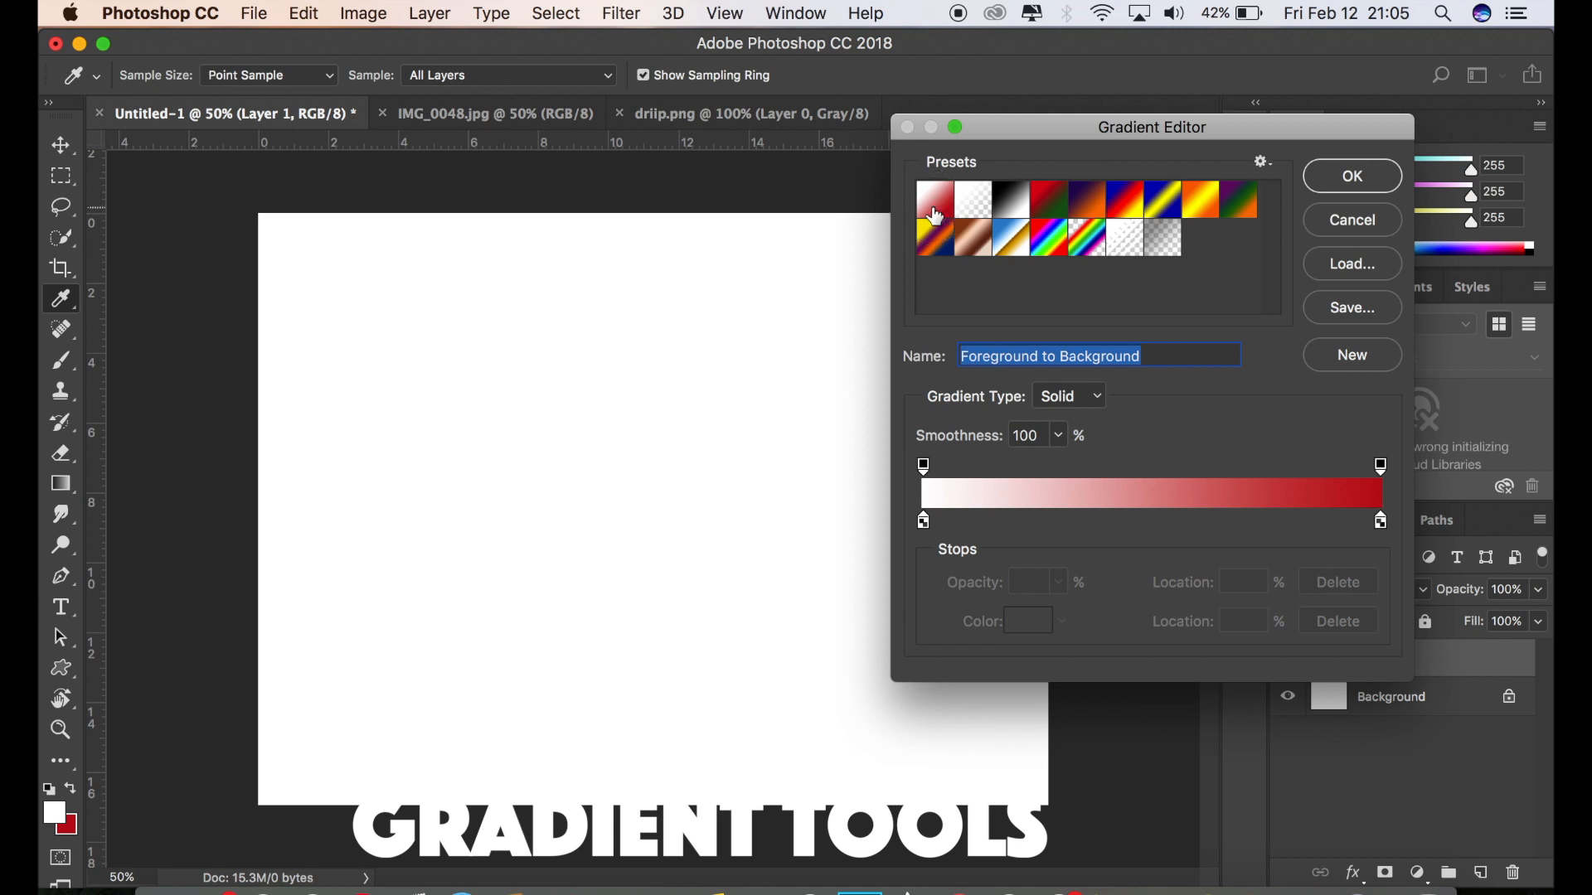
pyautogui.click(1347, 176)
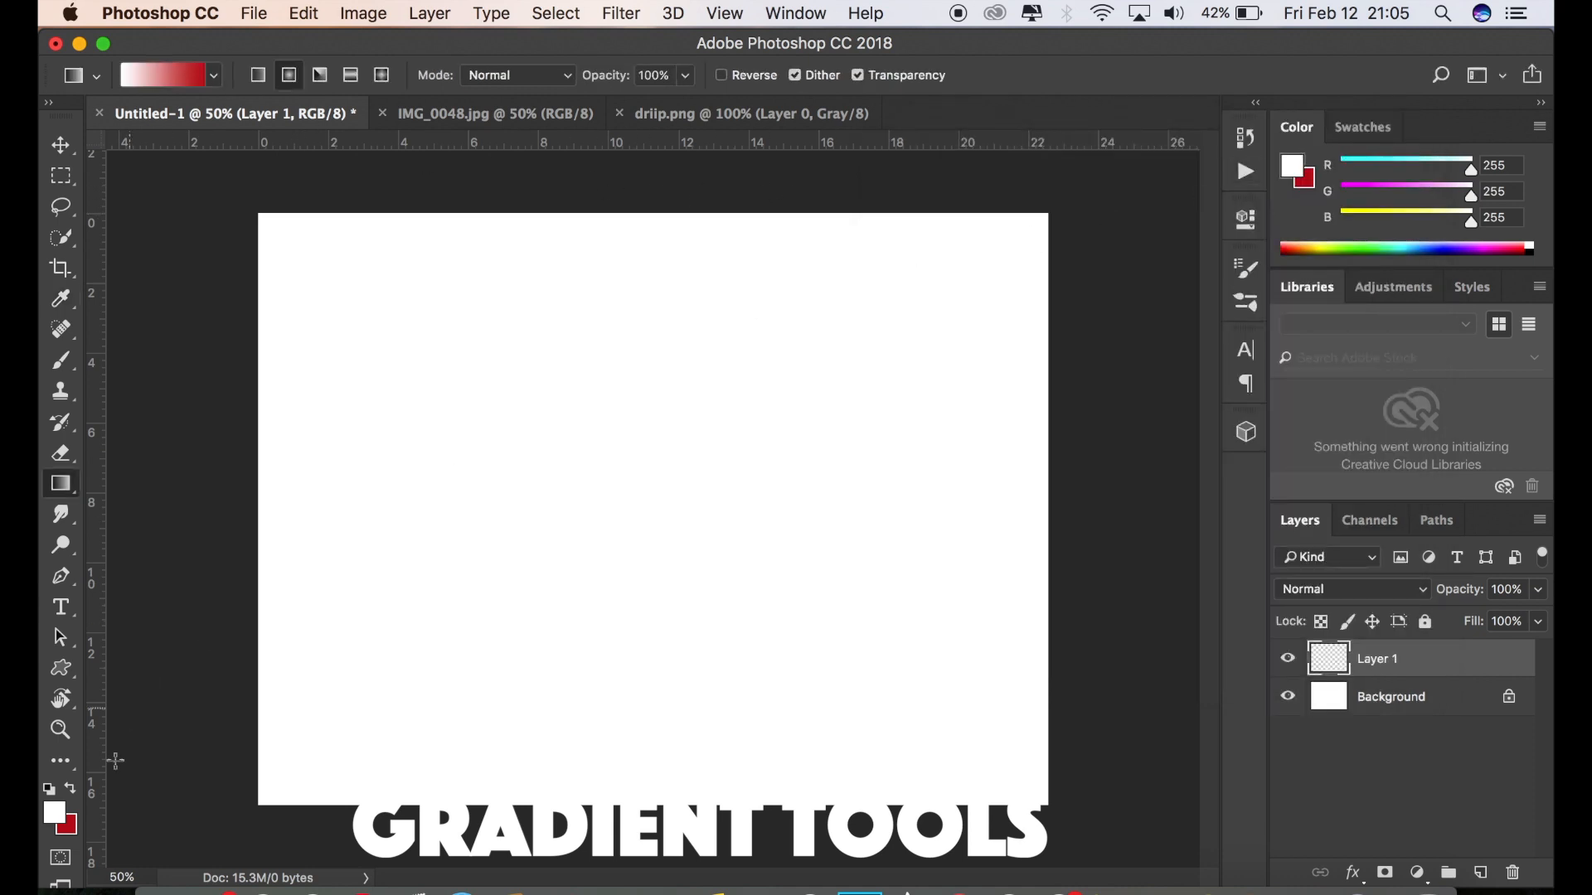
# Set the foreground color to bright blue, 0054ff
pyautogui.click(60, 815)
pyautogui.moveTo(1252, 315); pyautogui.dragTo(1260, 304)
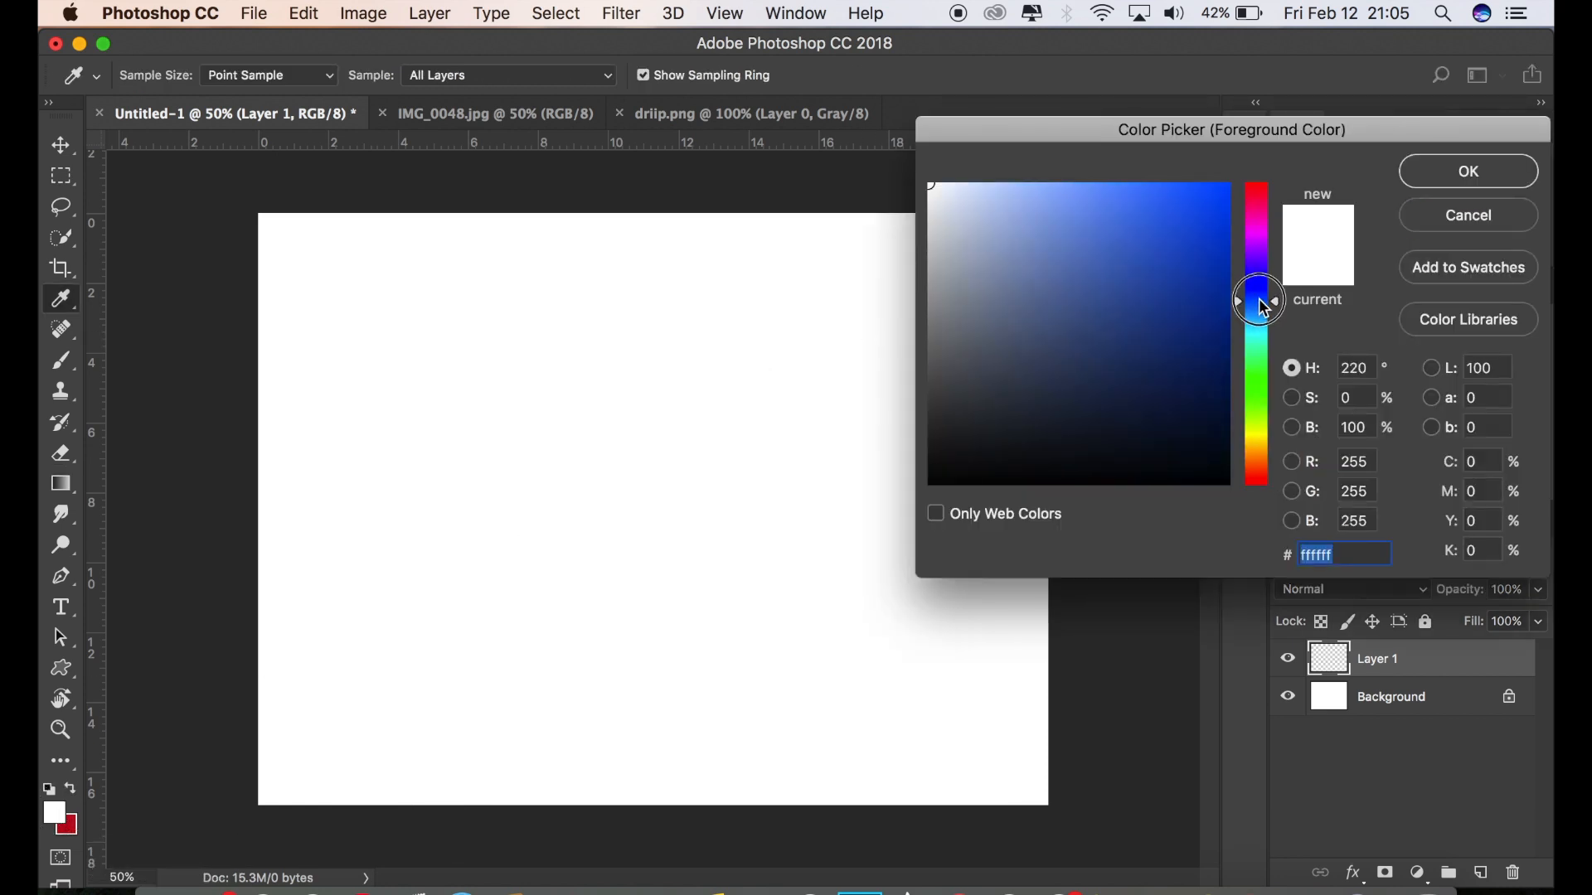
pyautogui.moveTo(1218, 224); pyautogui.dragTo(1251, 170)
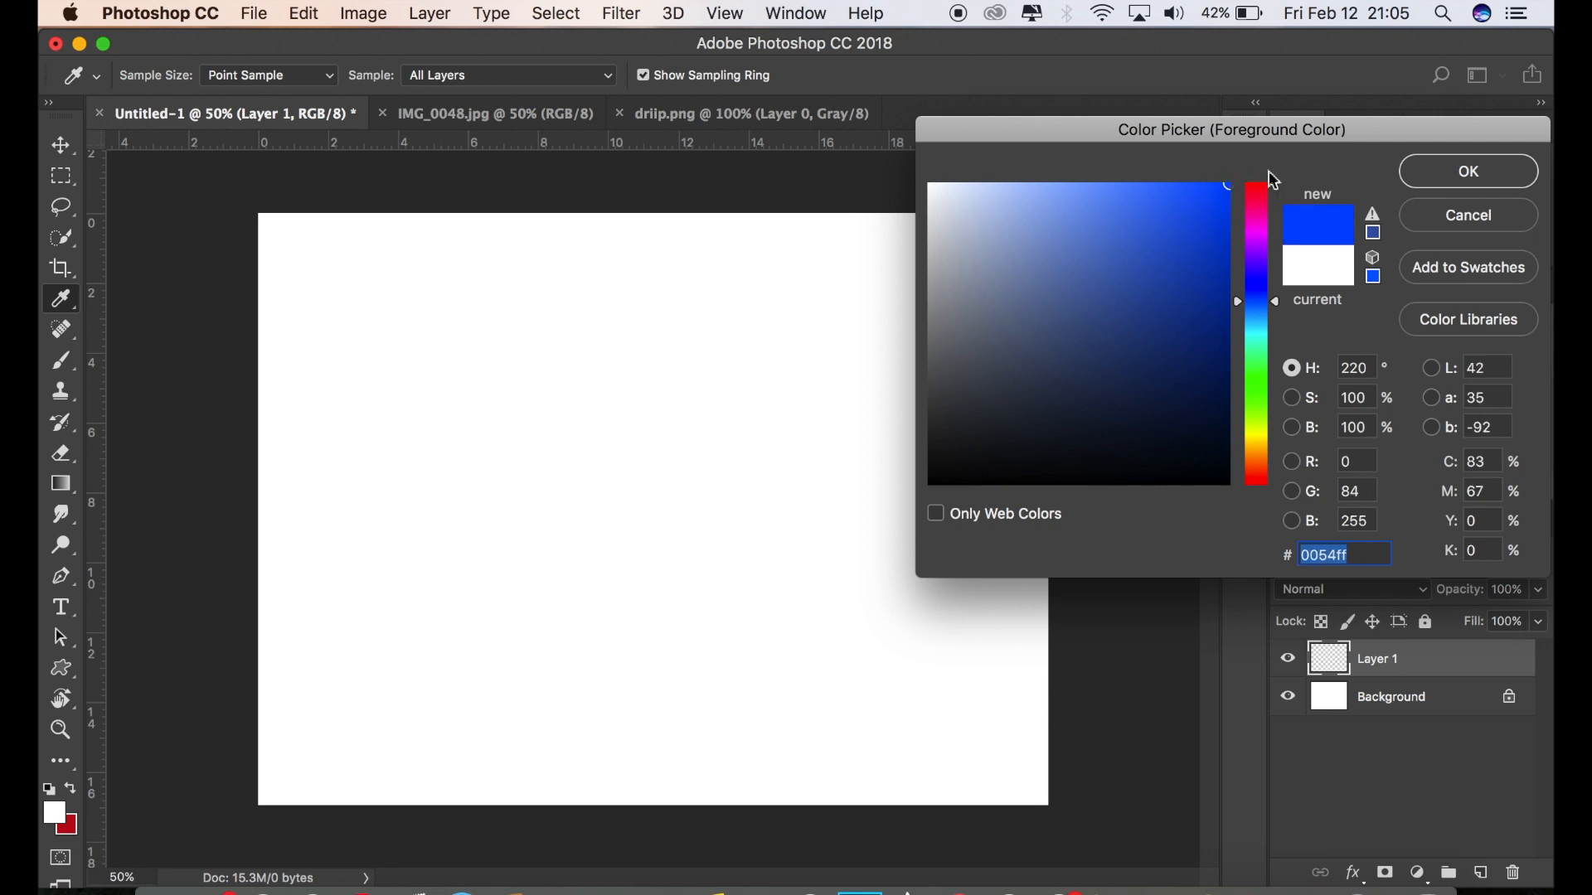
pyautogui.click(1452, 179)
# Set the background color to near-black 020202 and draw a radial gradient on Layer 1 from the canvas center to its lower-right corner
pyautogui.click(72, 829)
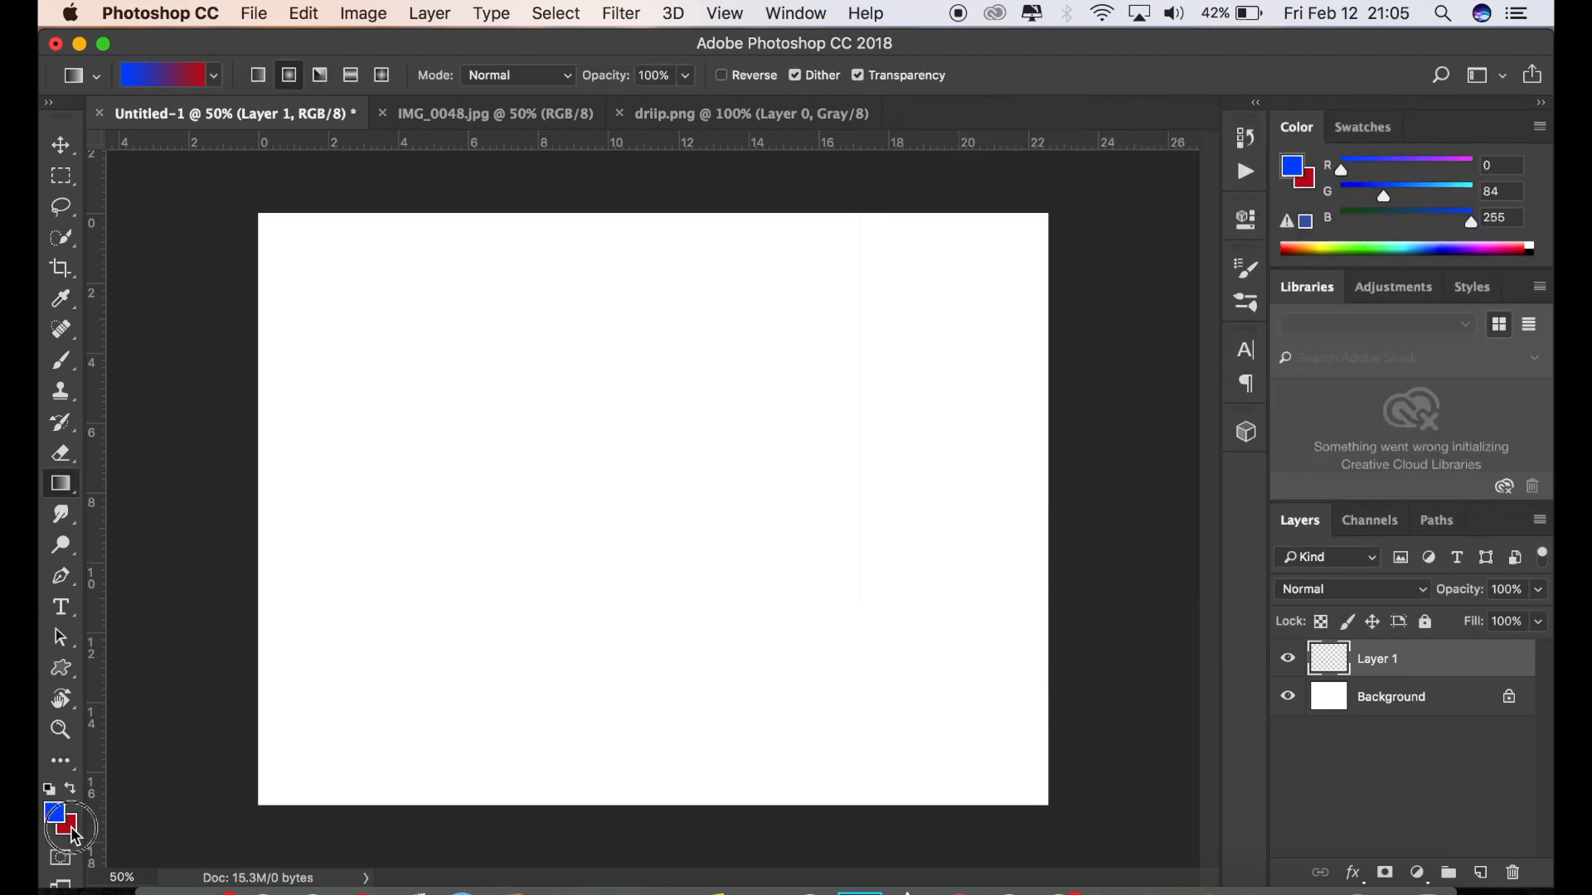
pyautogui.moveTo(1133, 436)
pyautogui.mouseDown()
pyautogui.moveTo(940, 455)
pyautogui.moveTo(908, 493)
pyautogui.mouseUp()
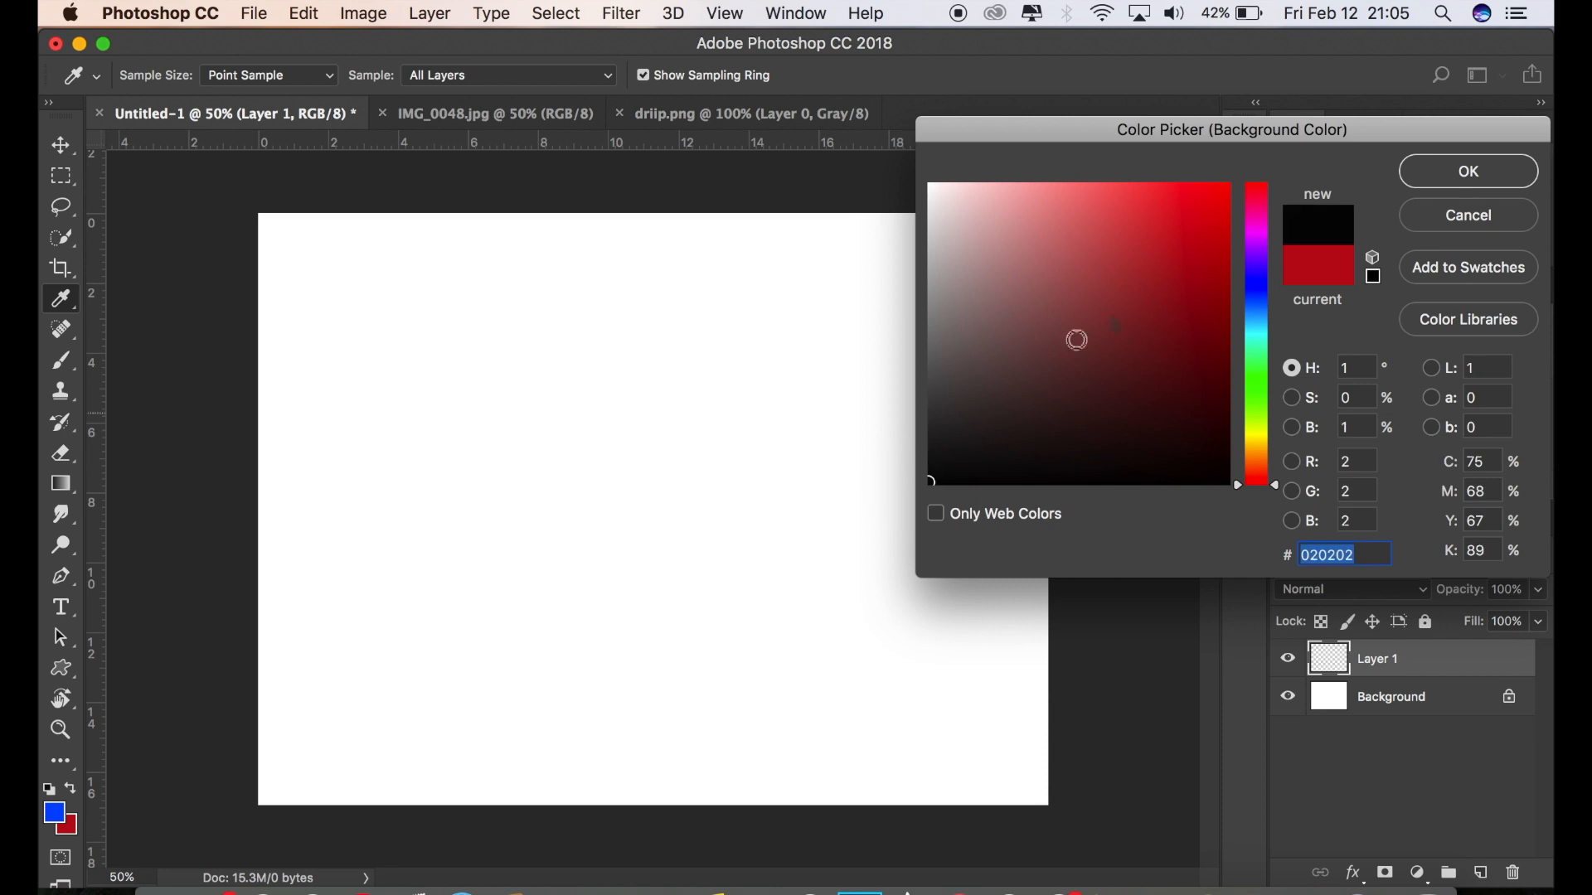
pyautogui.click(1434, 184)
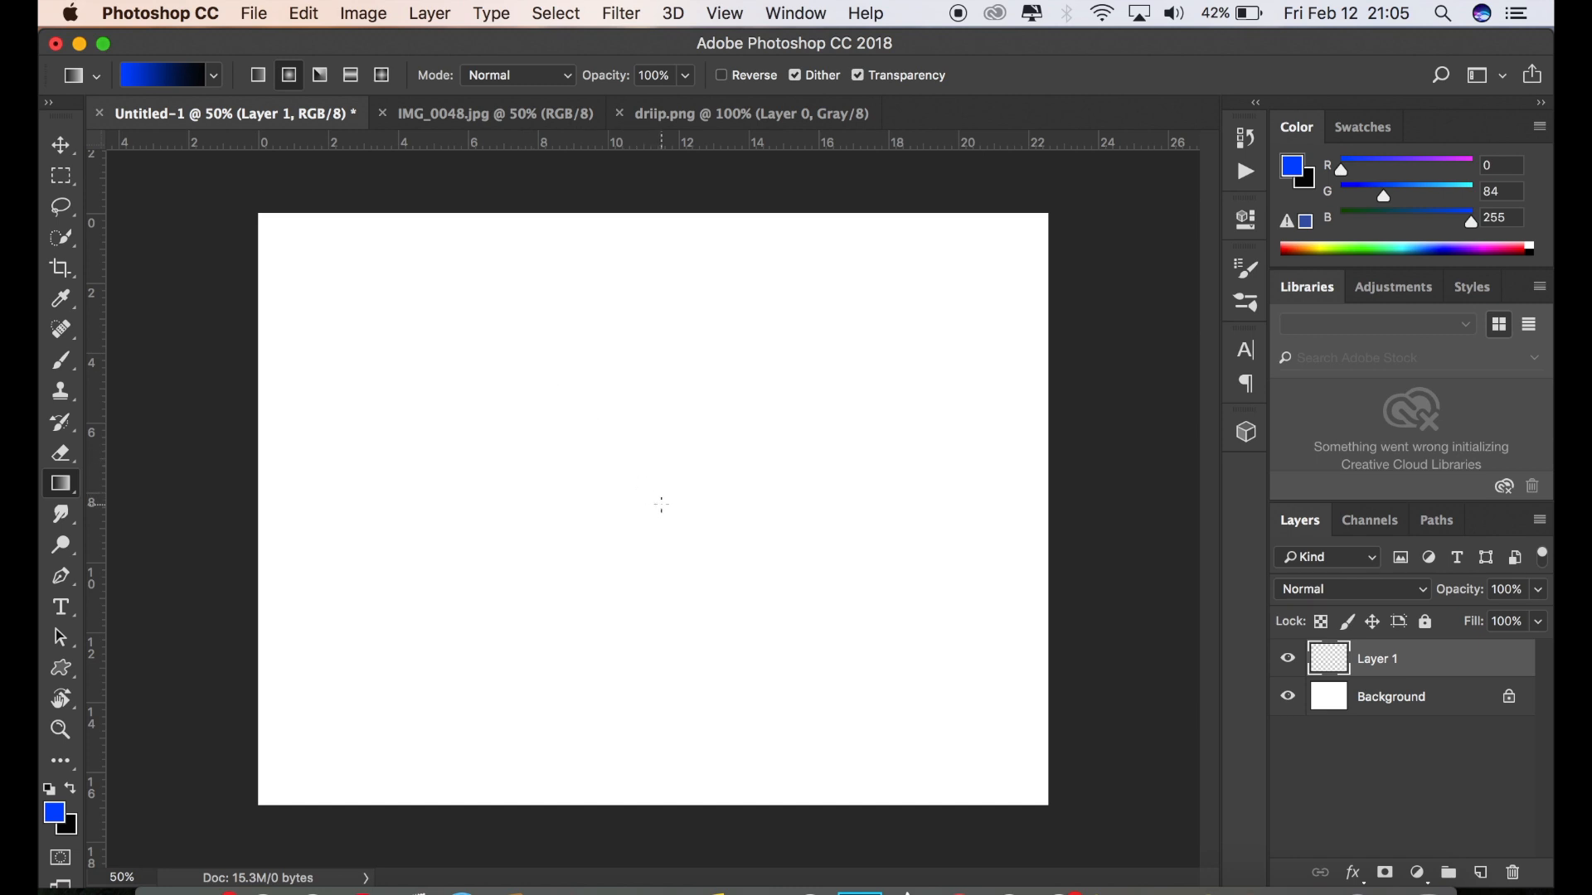
pyautogui.moveTo(652, 489); pyautogui.dragTo(1057, 811)
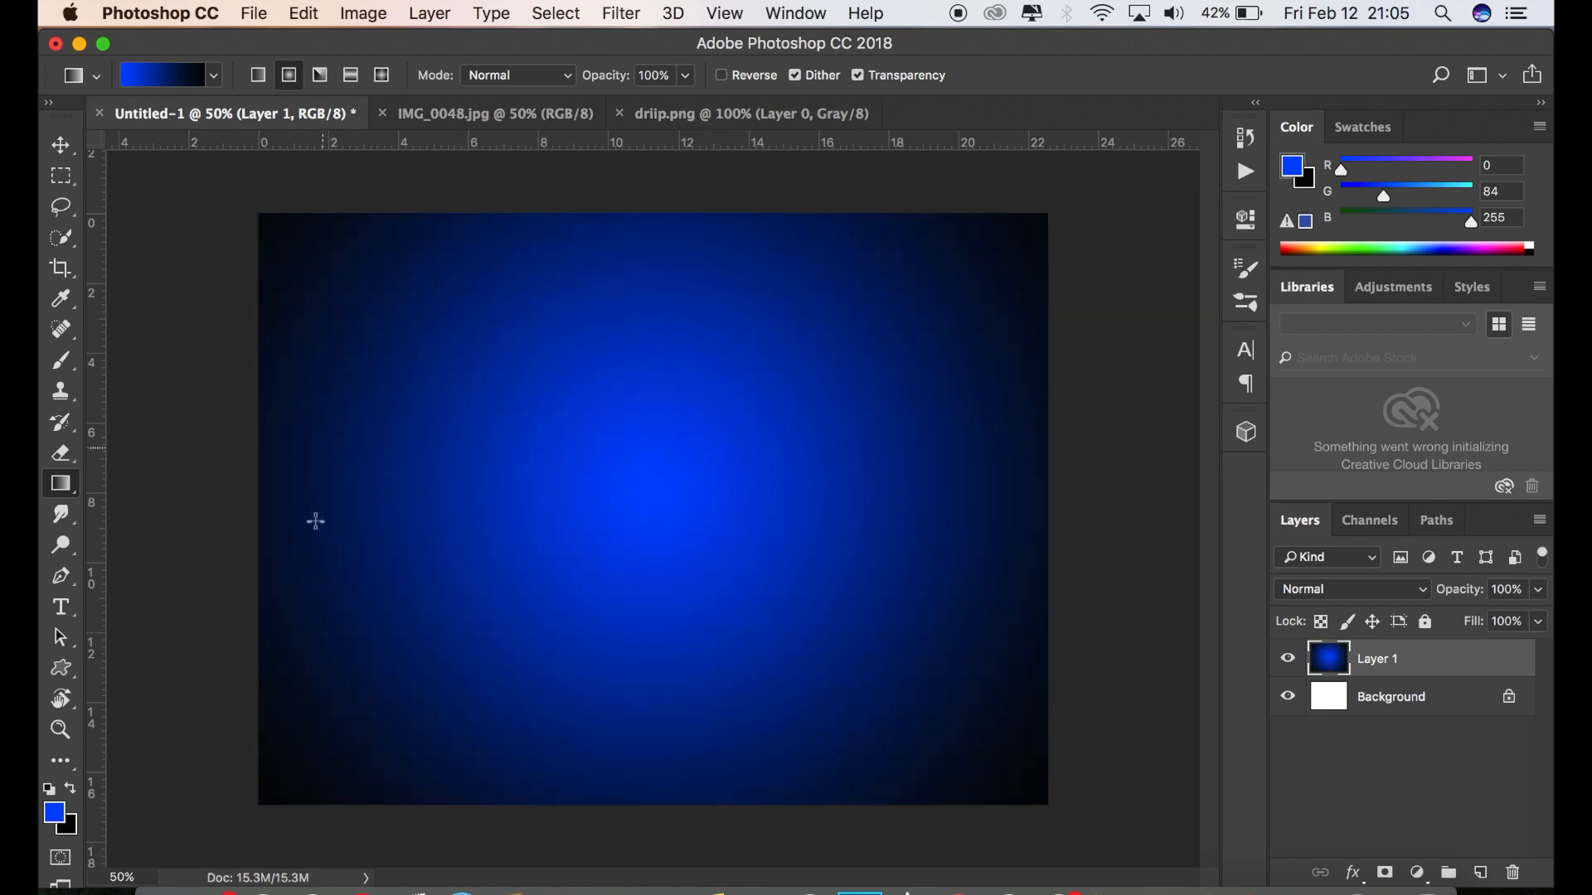
# Duplicate the Background layer of IMG_0048.jpg and move the copy into Untitled-1, centered over the gradient
pyautogui.click(61, 145)
pyautogui.click(500, 117)
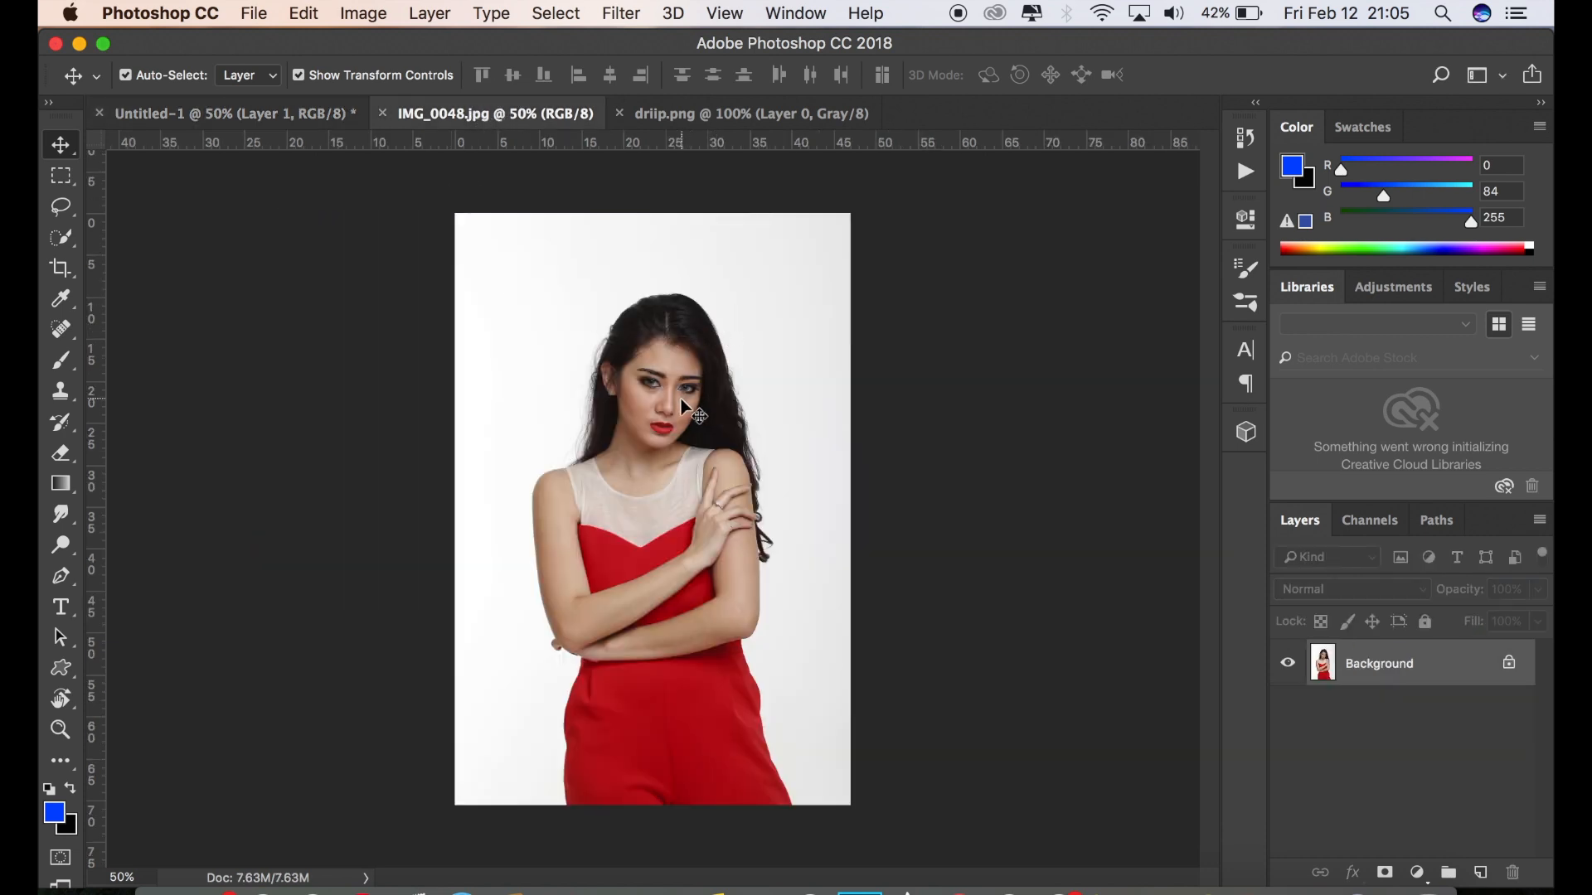
pyautogui.moveTo(1379, 661); pyautogui.dragTo(1479, 872)
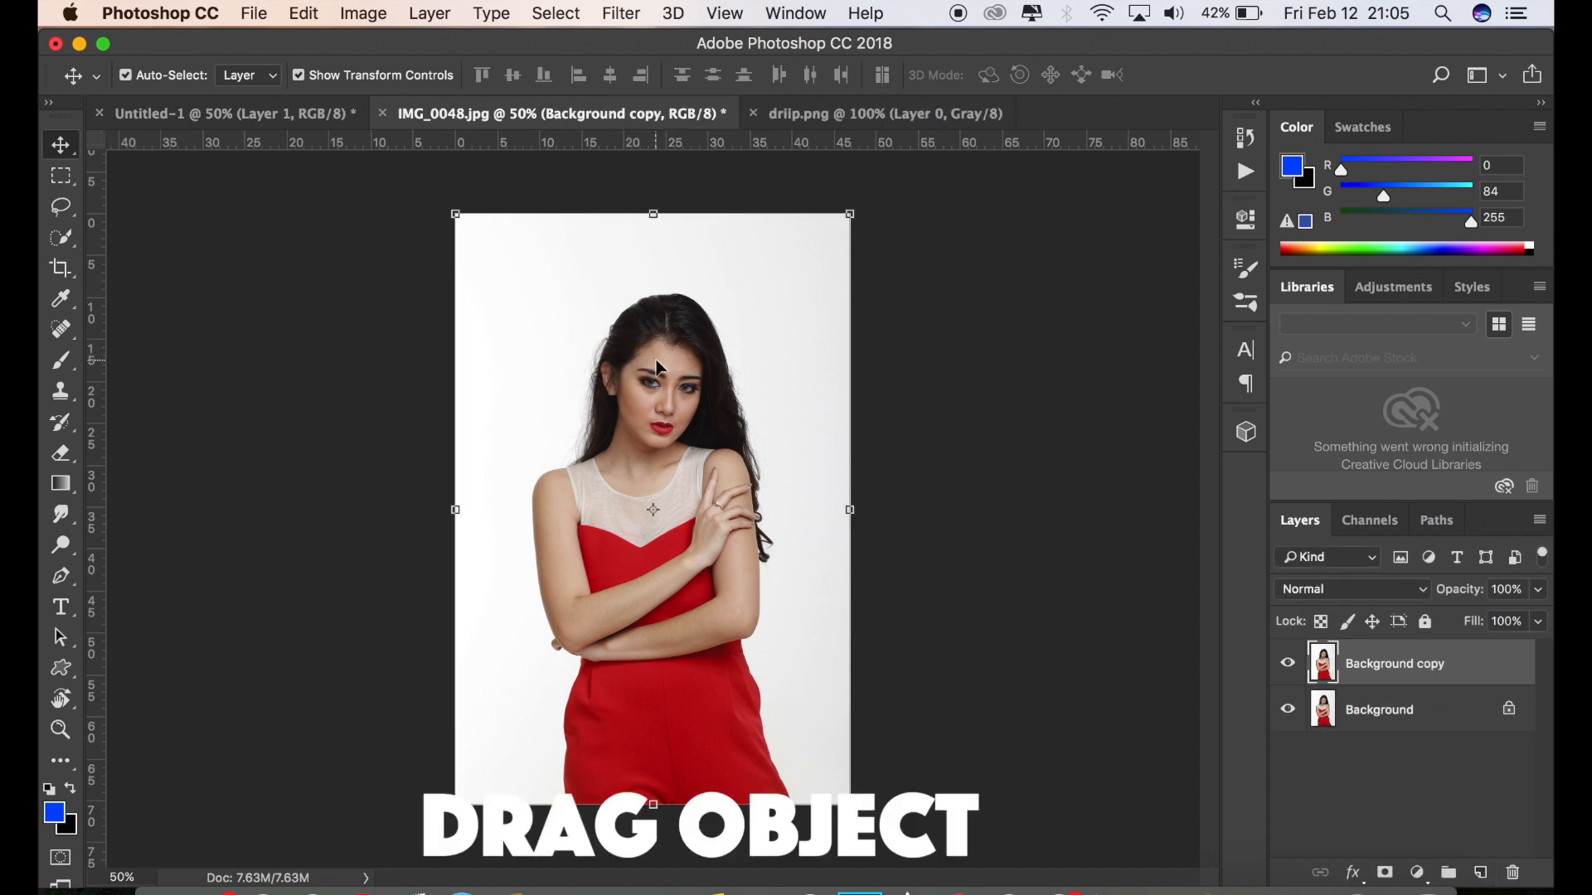
pyautogui.moveTo(656, 366); pyautogui.dragTo(476, 224)
pyautogui.moveTo(312, 117); pyautogui.dragTo(675, 450)
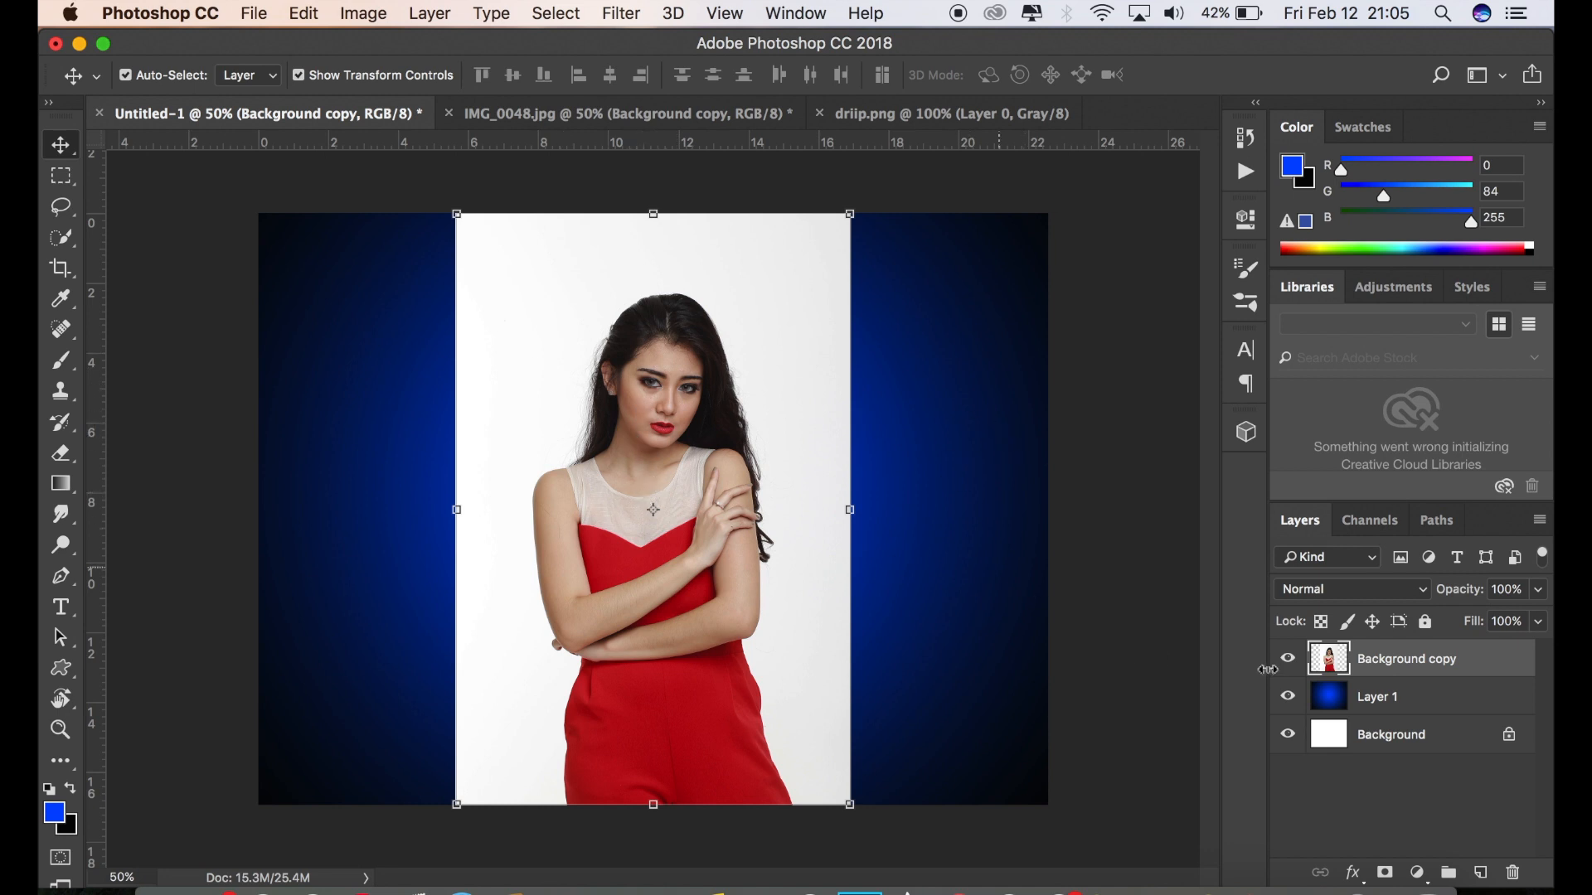
# Select the whole woman on the Background copy layer with the Quick Selection tool
pyautogui.click(66, 239)
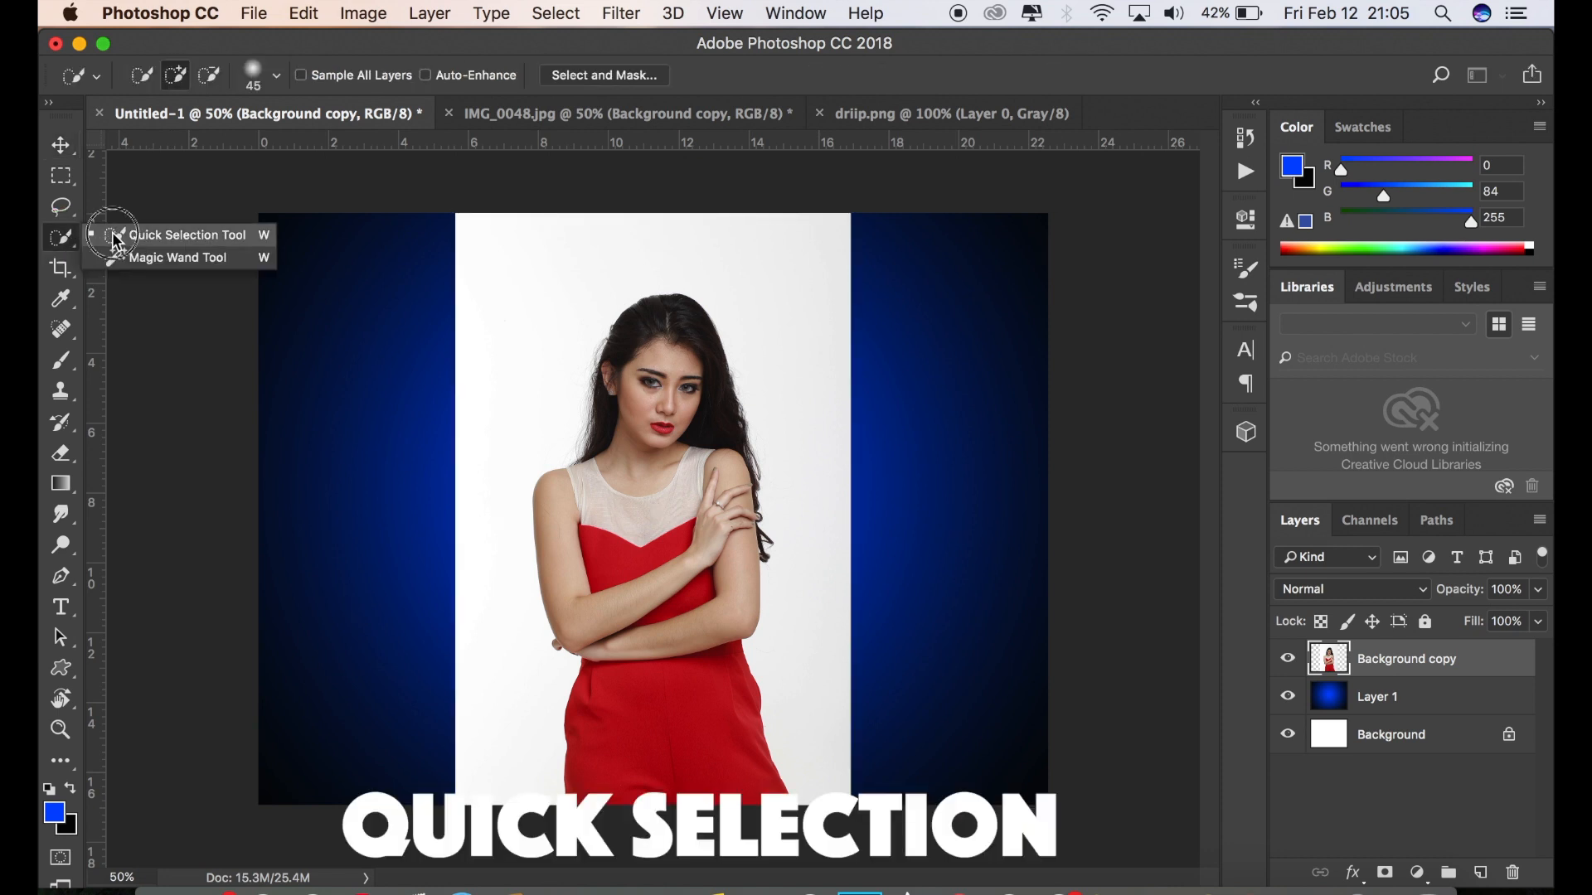
pyautogui.click(116, 234)
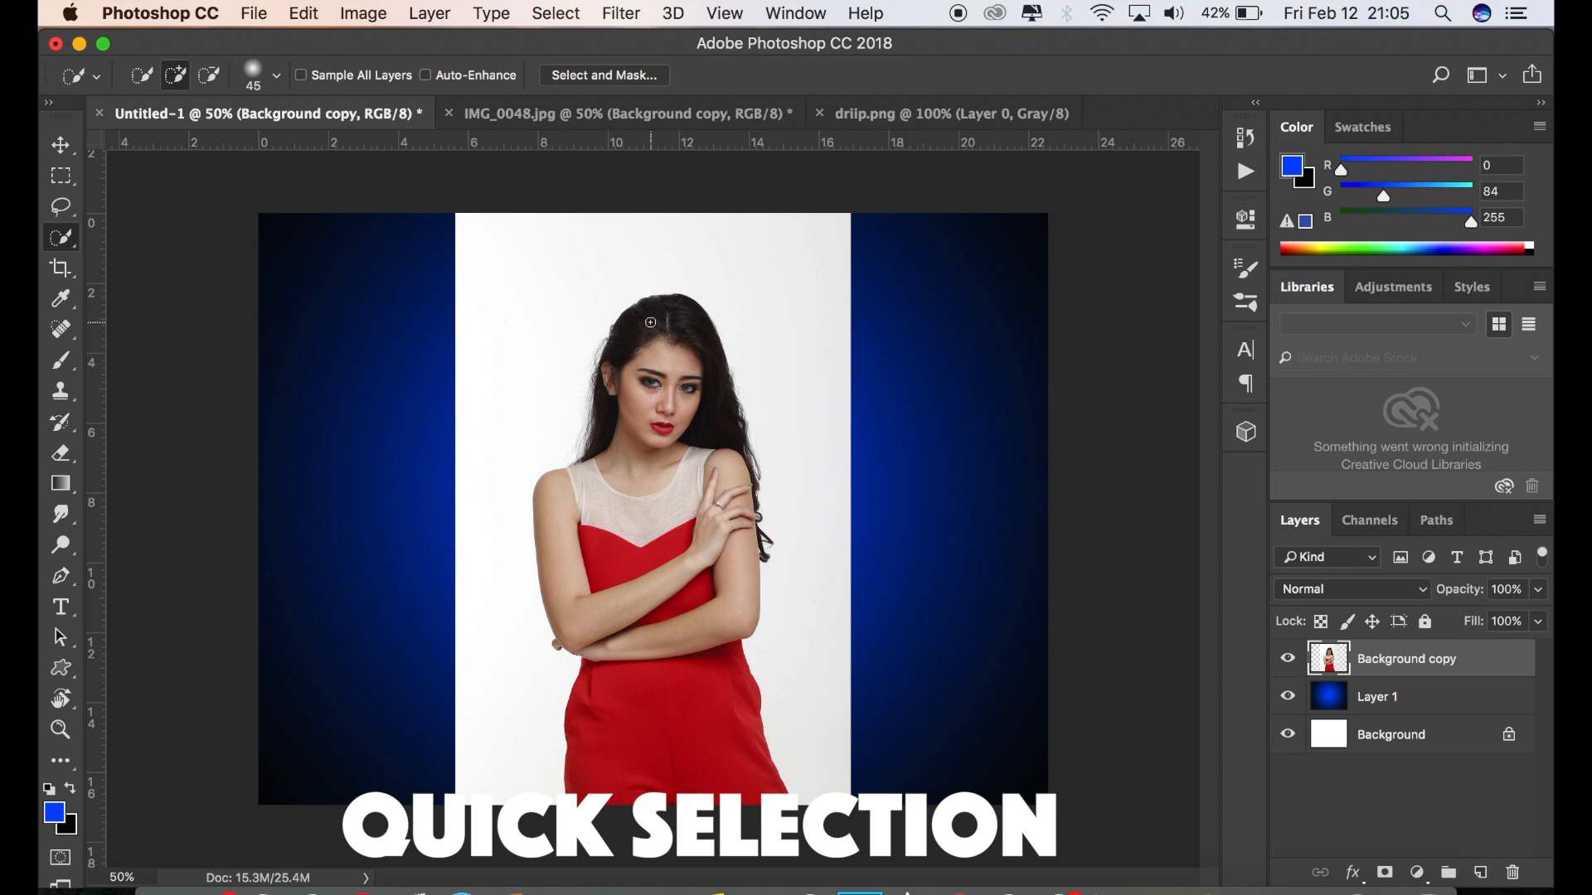
pyautogui.moveTo(651, 322); pyautogui.dragTo(661, 369)
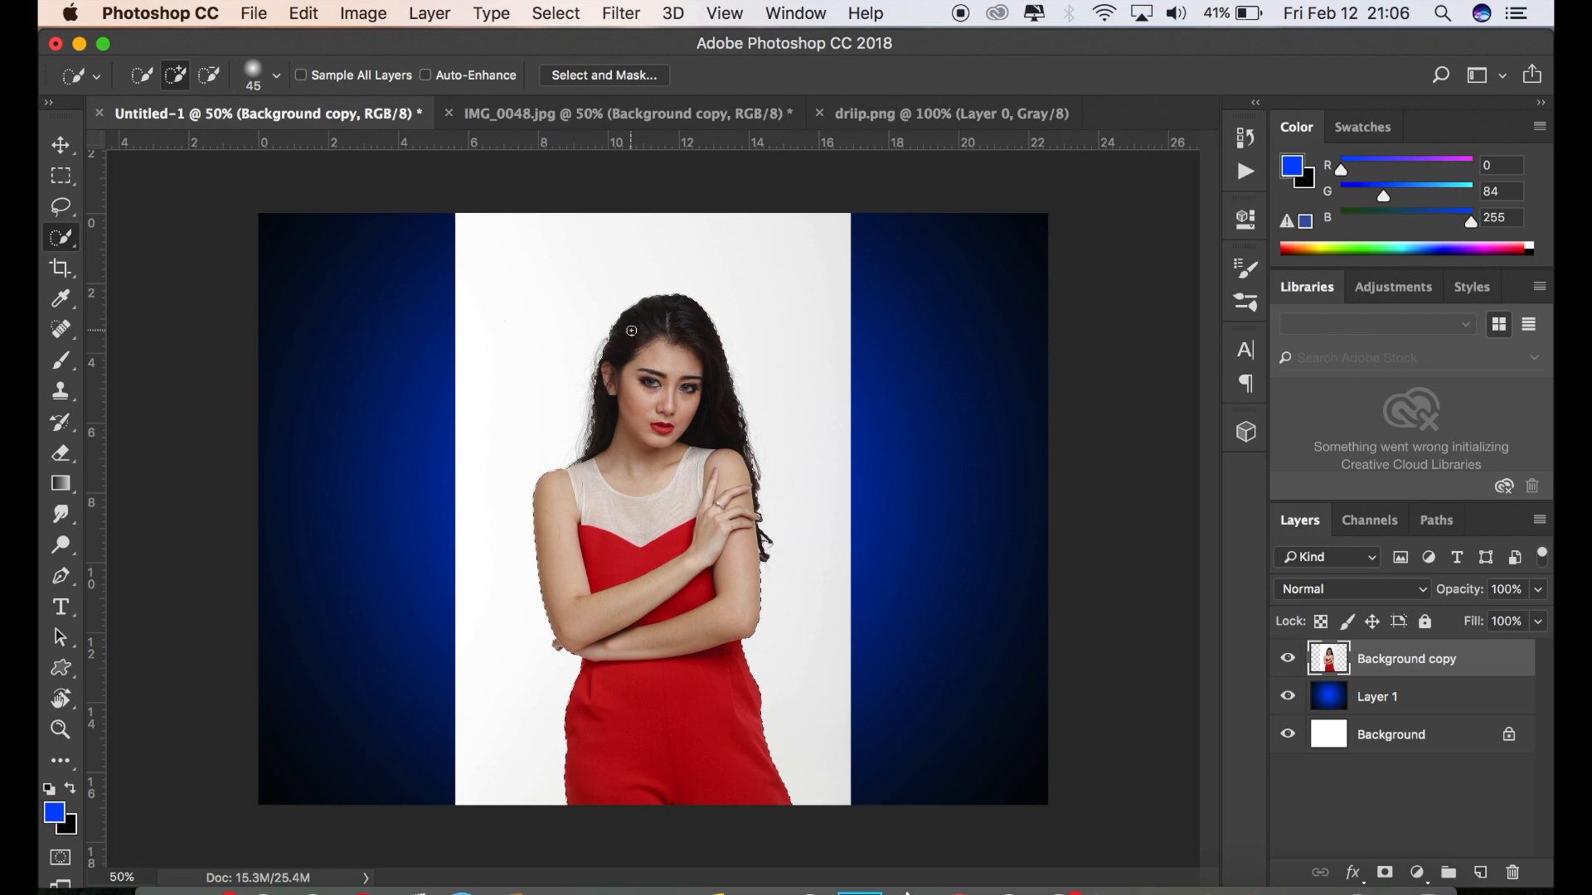
# Open the selection in Select and Mask, enable Smart Radius and refine the edges of the woman's hair
pyautogui.click(601, 77)
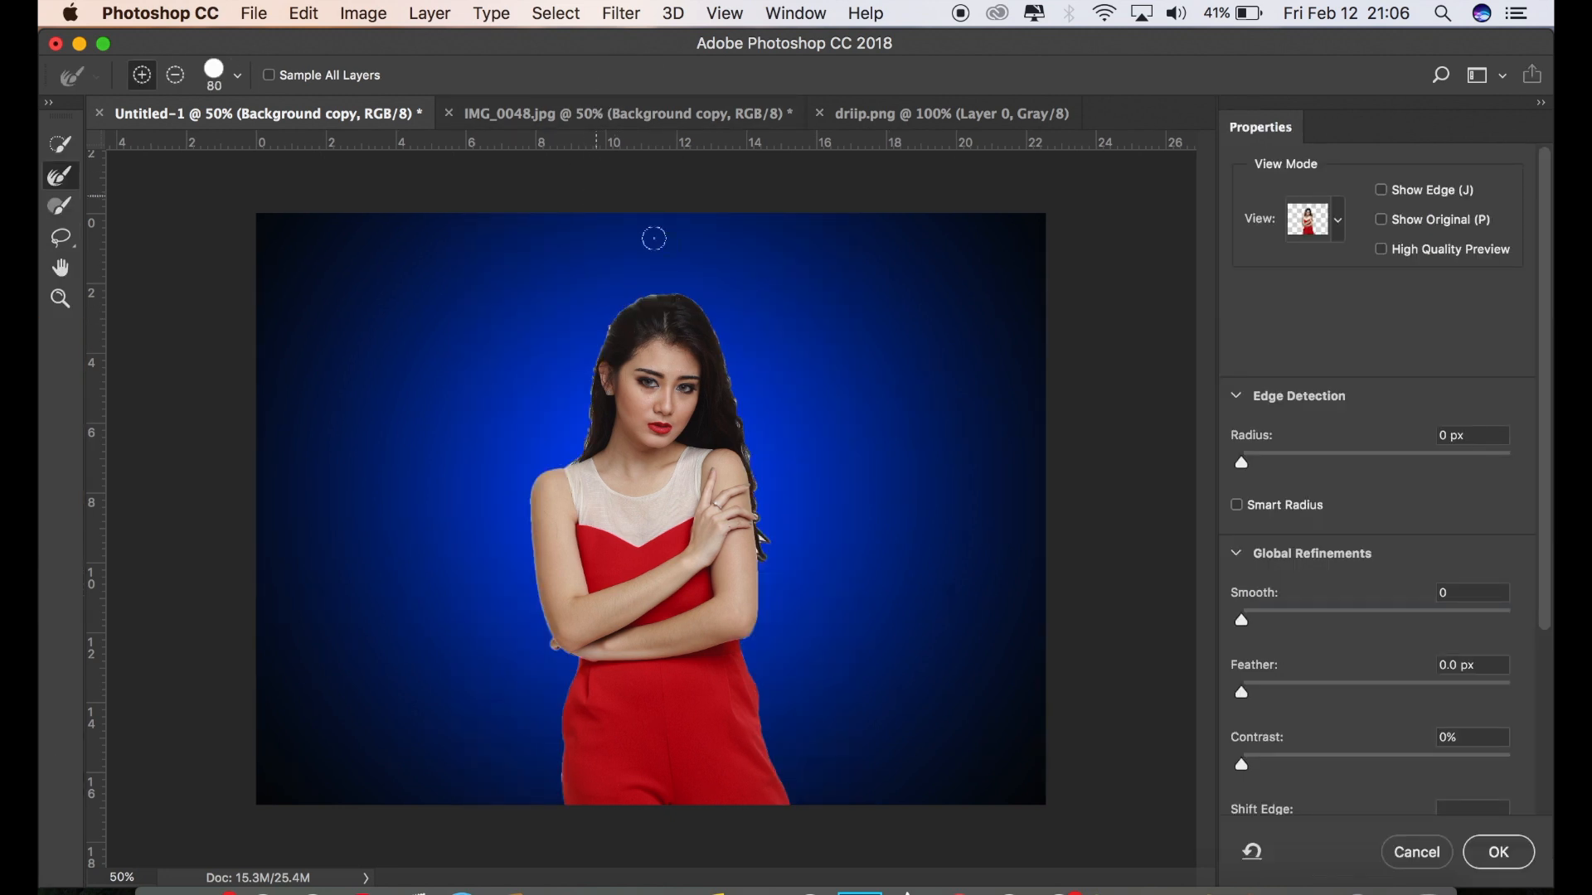
pyautogui.click(1240, 509)
pyautogui.click(1339, 221)
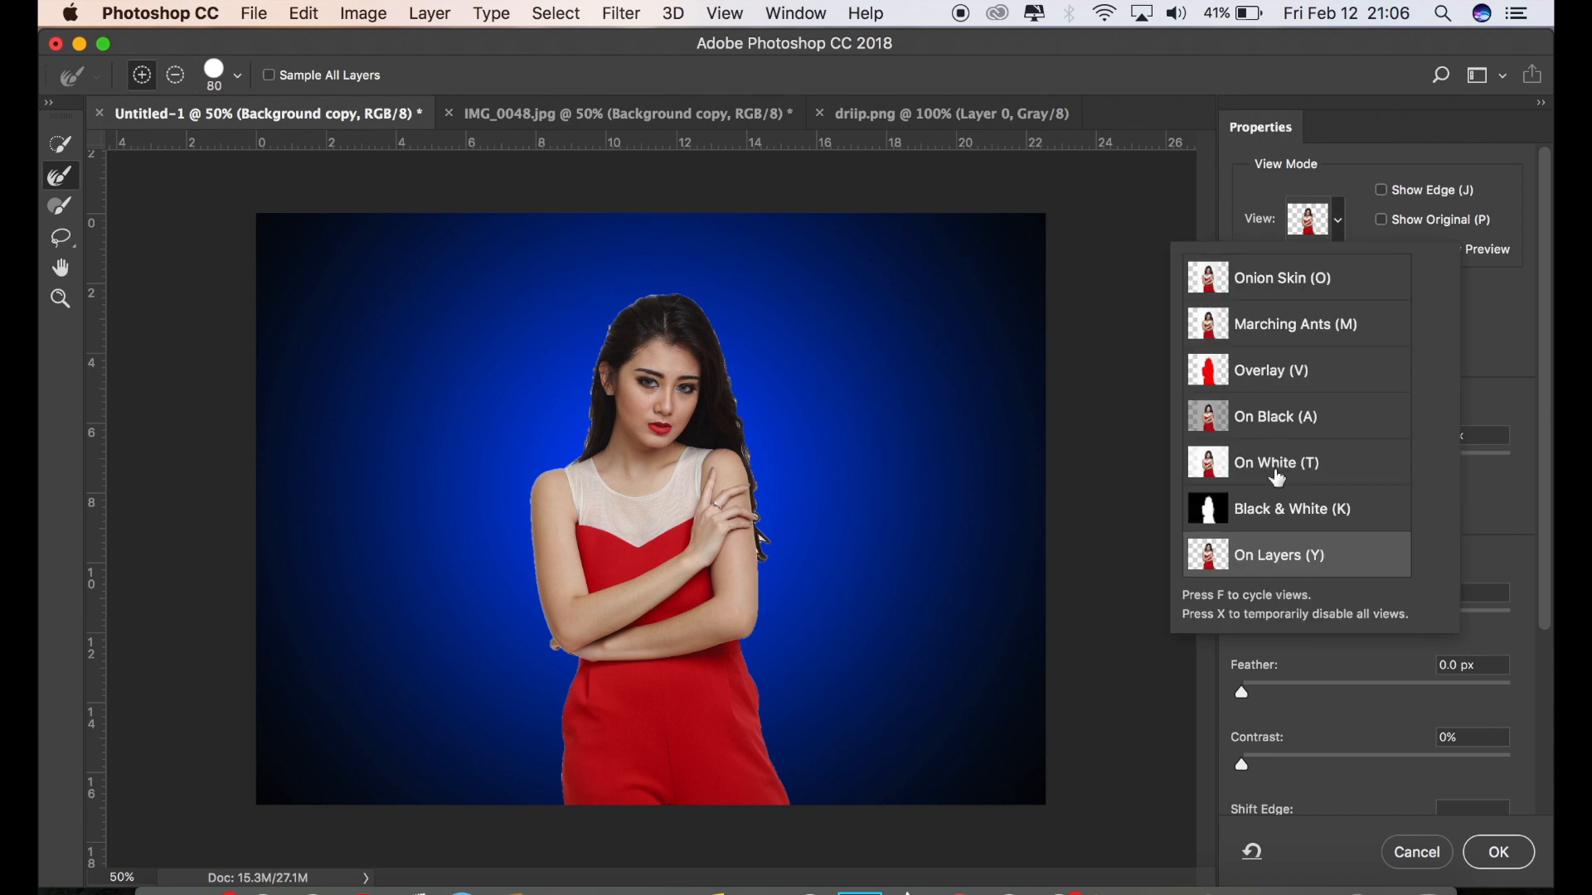
pyautogui.click(1389, 146)
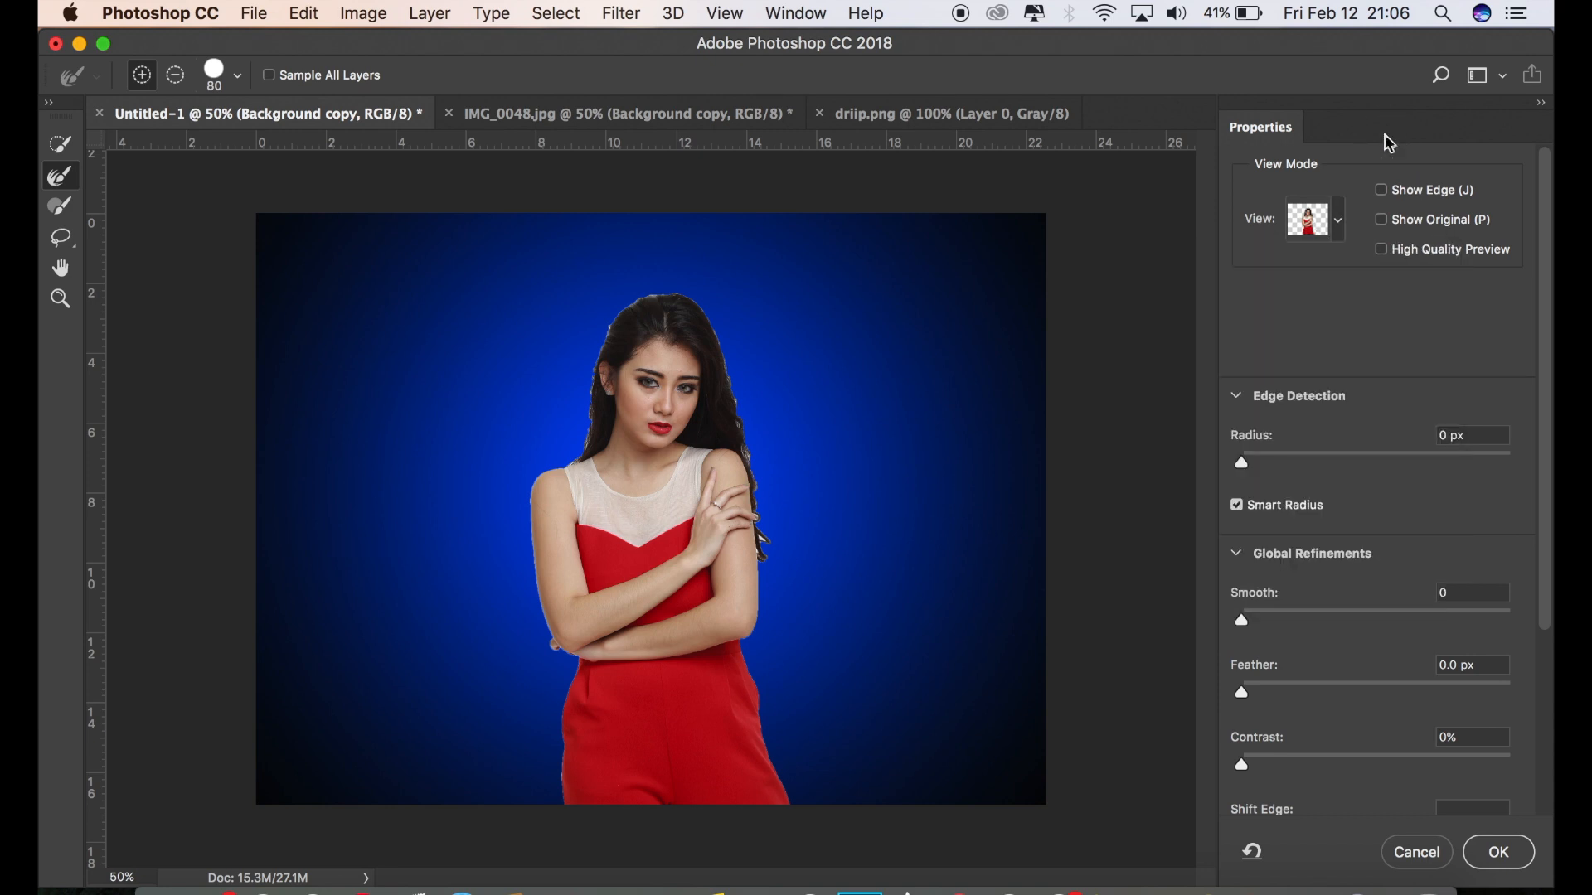
pyautogui.moveTo(733, 386); pyautogui.dragTo(780, 577)
pyautogui.moveTo(751, 435)
pyautogui.mouseDown()
pyautogui.moveTo(703, 307)
pyautogui.moveTo(649, 291)
pyautogui.moveTo(590, 366)
pyautogui.moveTo(569, 459)
pyautogui.moveTo(589, 430)
pyautogui.moveTo(591, 363)
pyautogui.moveTo(649, 303)
pyautogui.moveTo(698, 318)
pyautogui.moveTo(745, 436)
pyautogui.mouseUp()
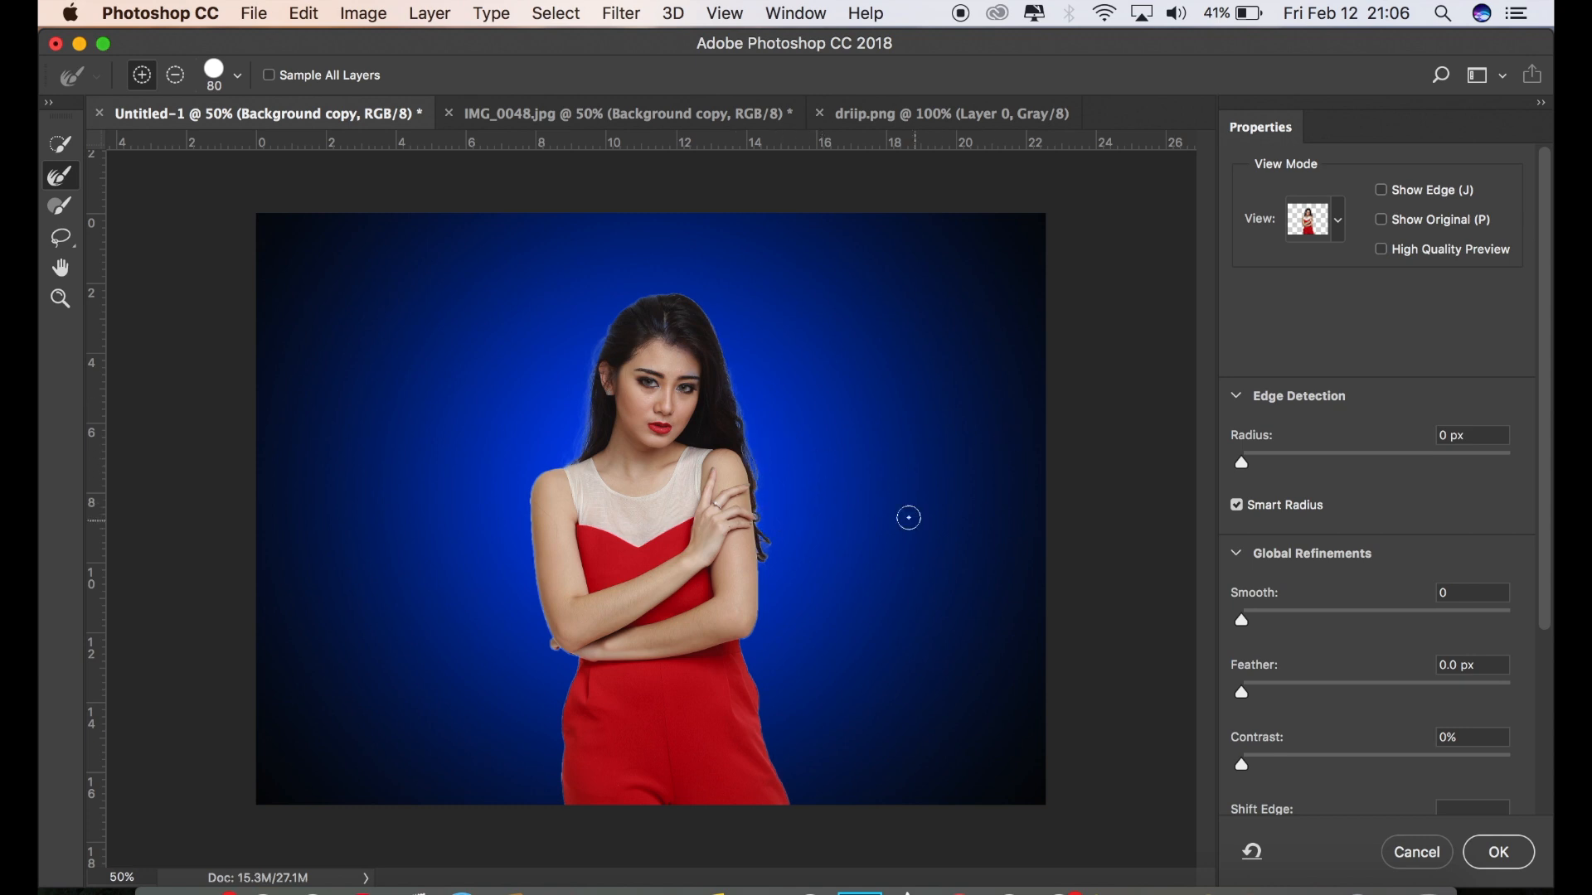
# Output the refined selection of the woman to a New Layer and apply it
pyautogui.moveTo(1539, 402); pyautogui.dragTo(1535, 643)
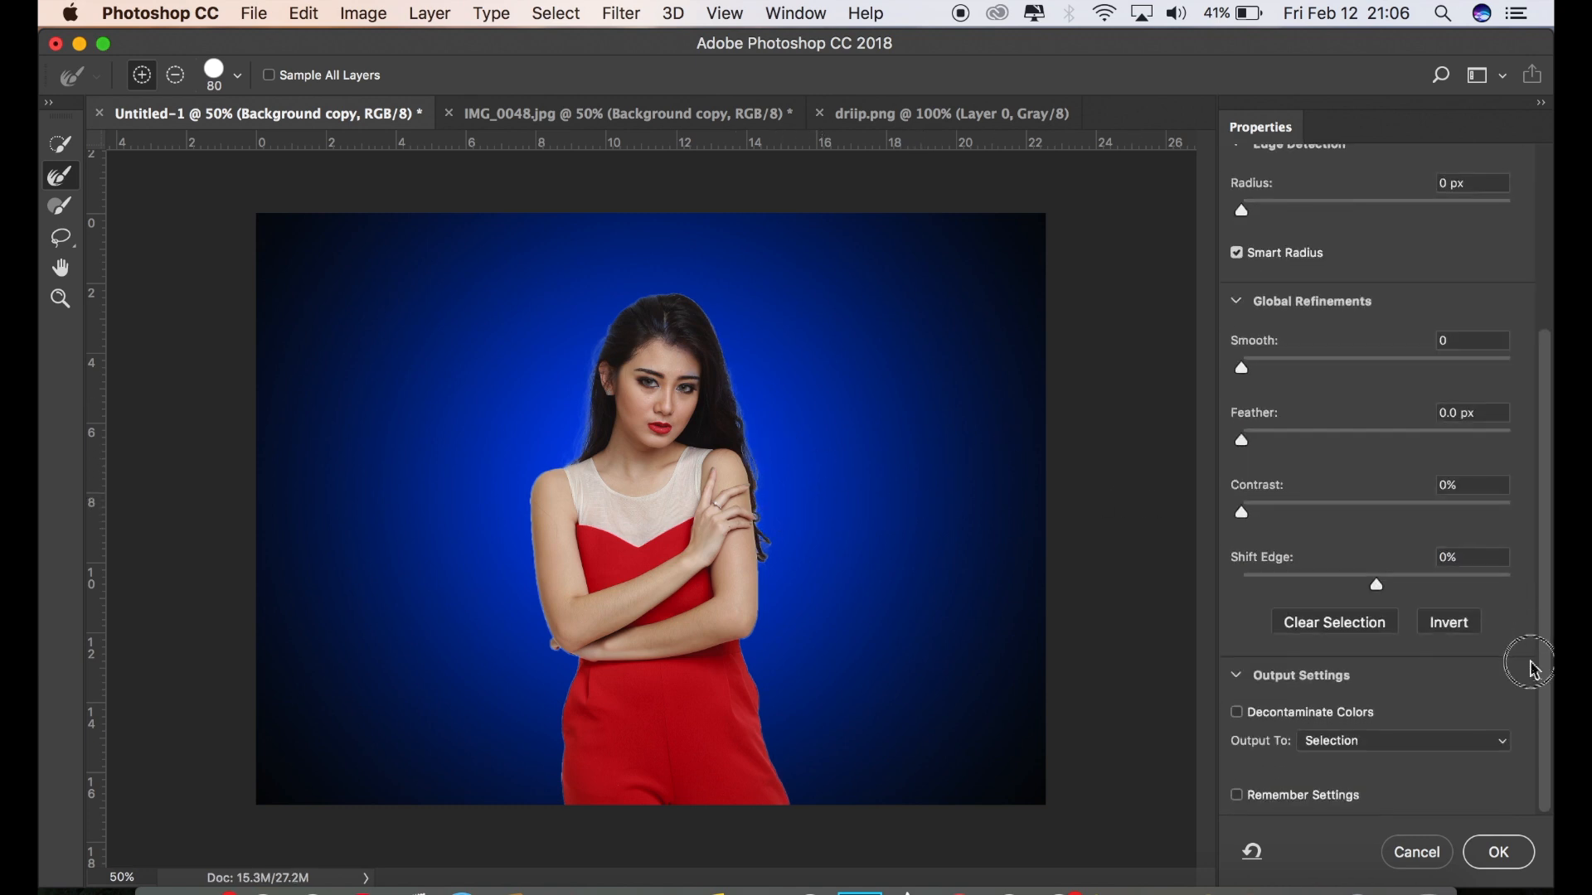
pyautogui.click(1437, 743)
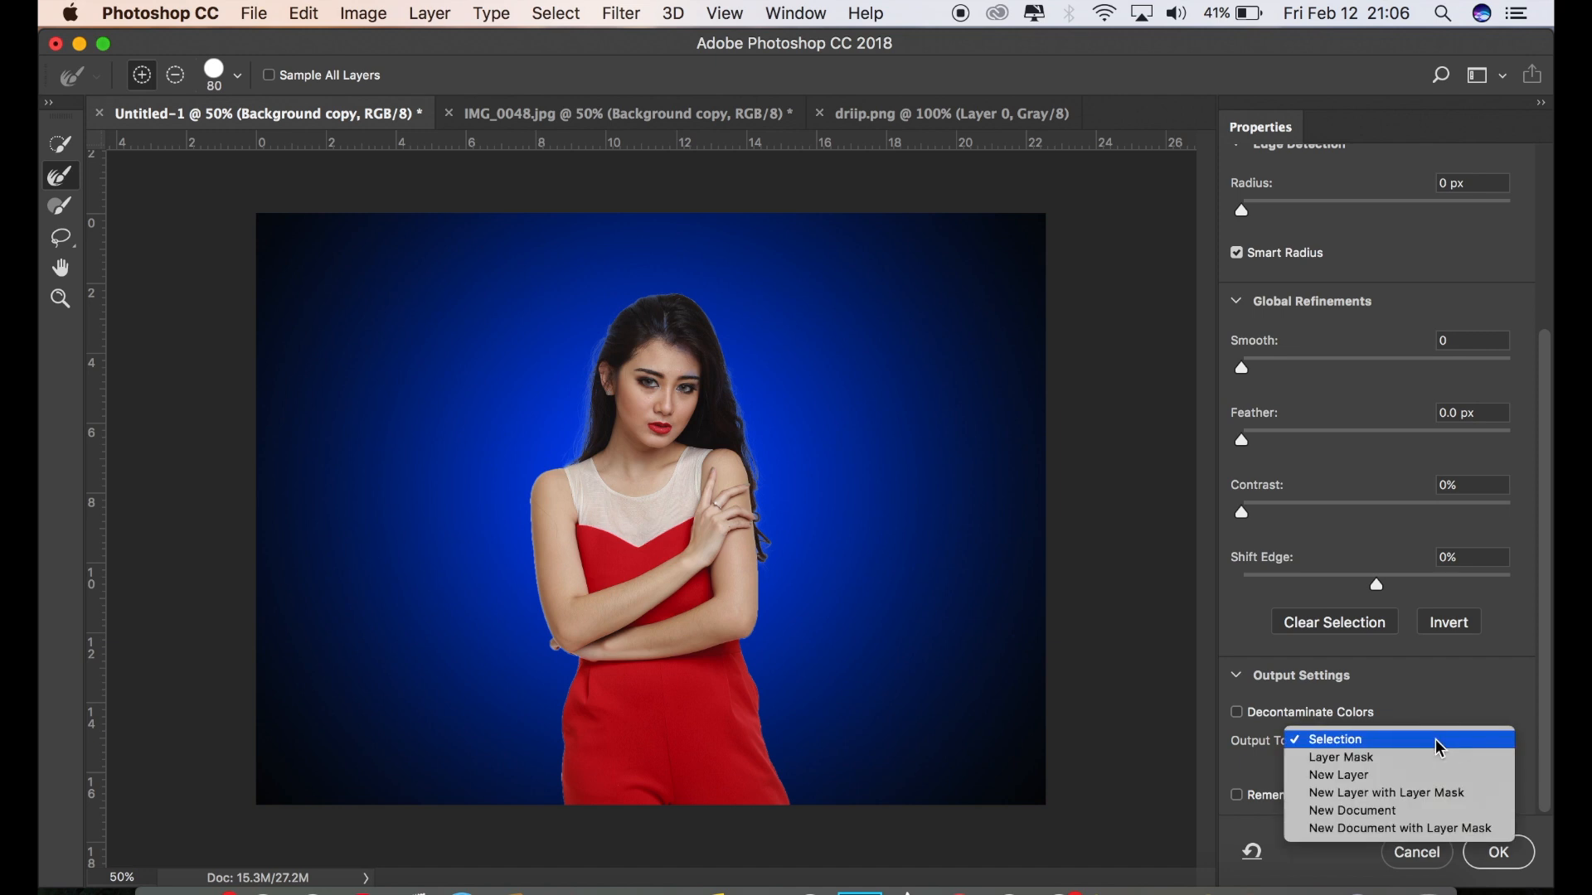
pyautogui.click(1356, 776)
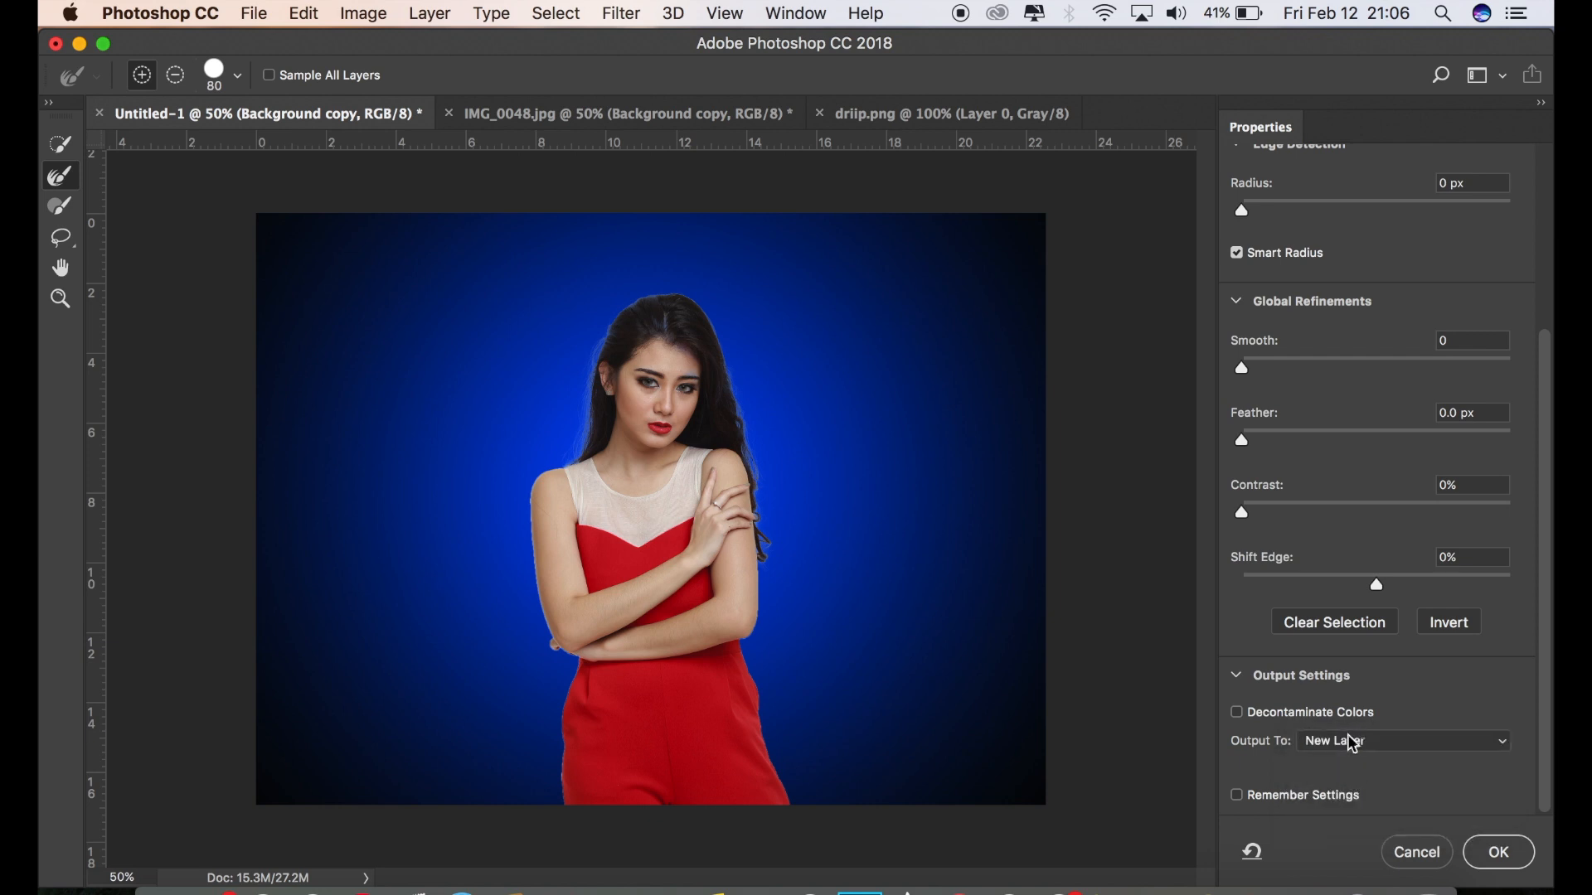
pyautogui.click(1508, 852)
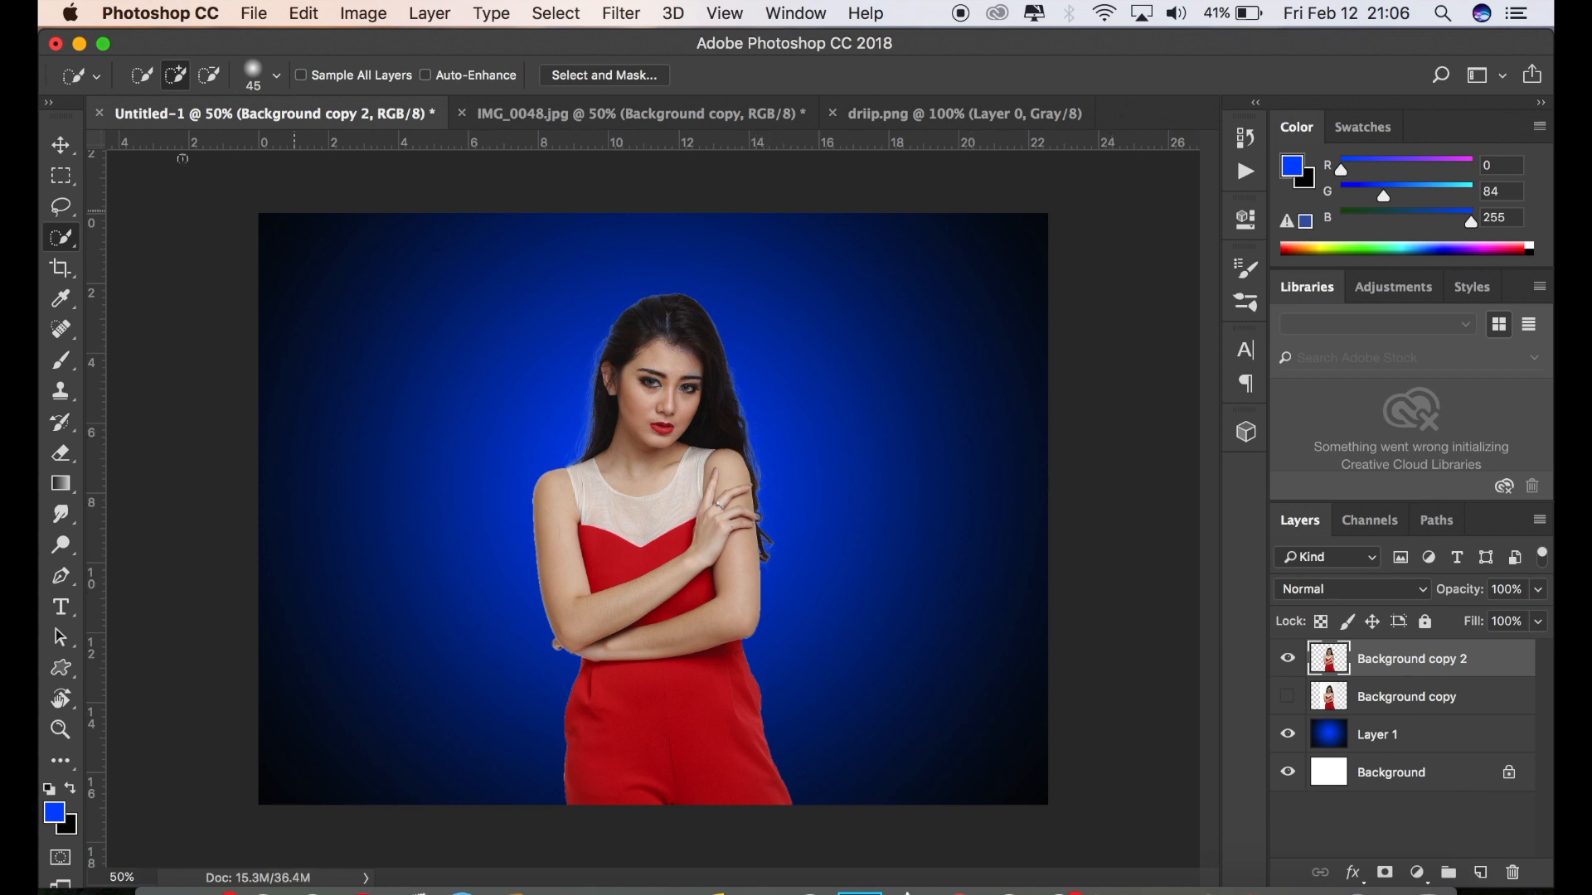
# Copy the drip layer from driip.png into Untitled-1, placing it over the woman's lower body
pyautogui.click(61, 145)
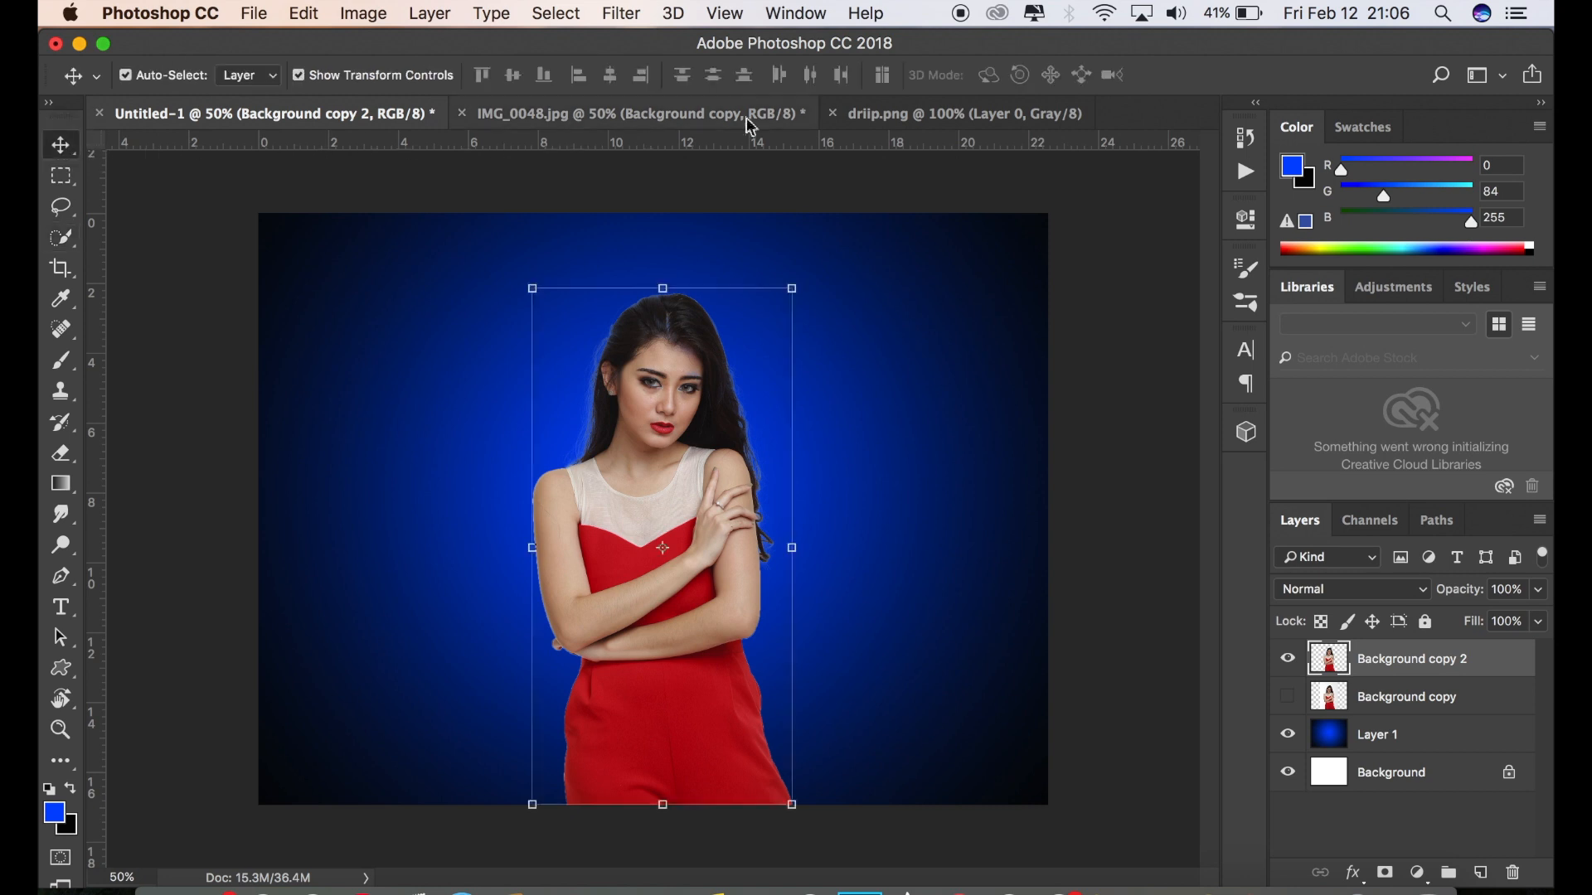
pyautogui.click(929, 118)
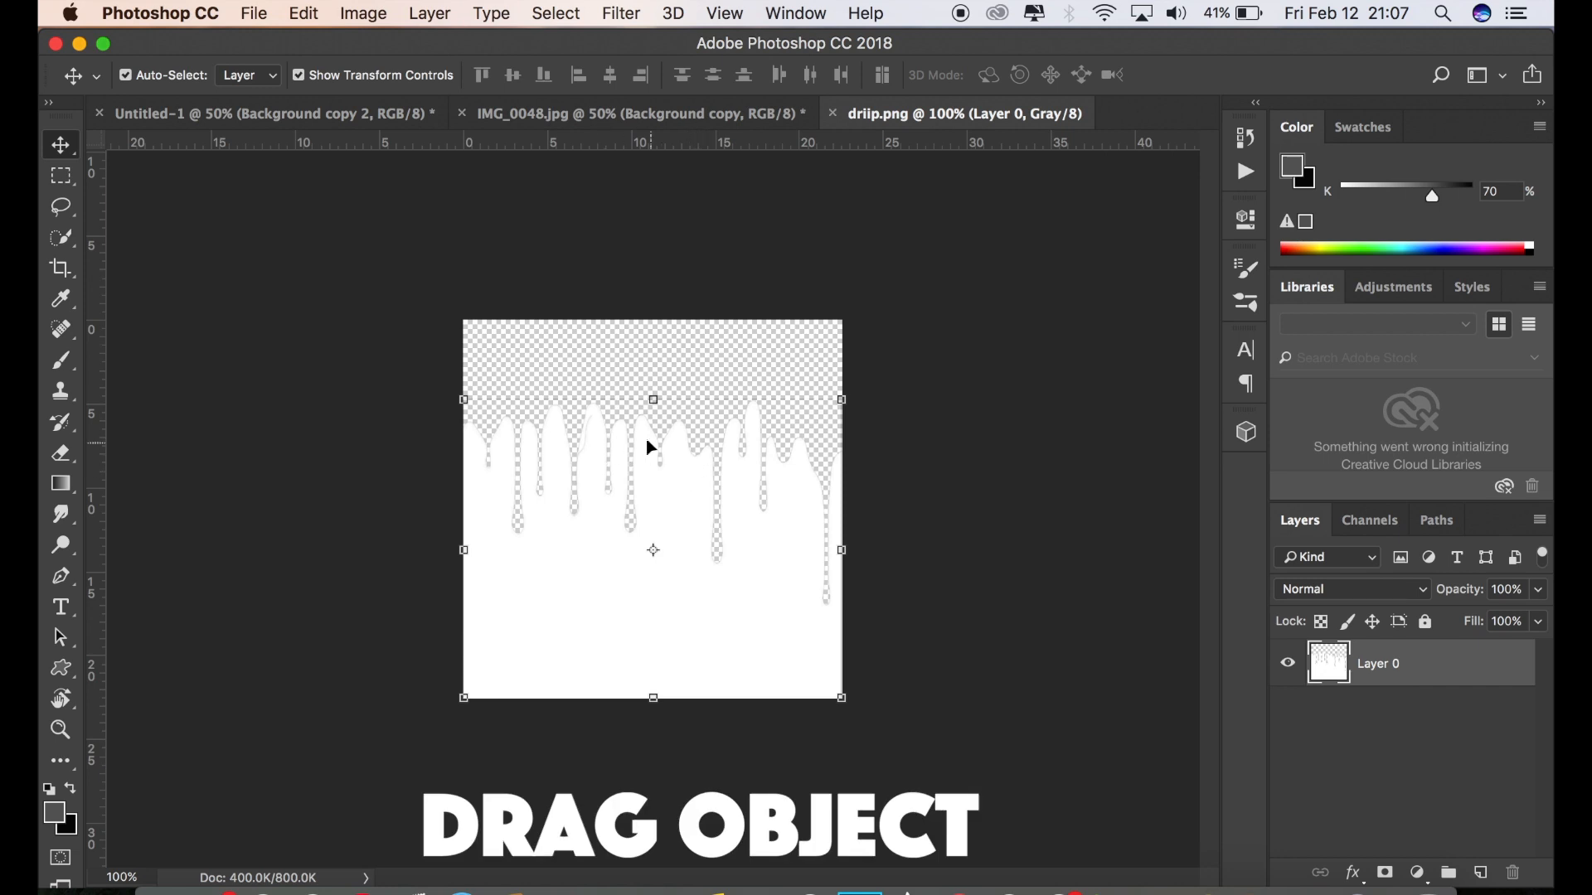
pyautogui.moveTo(674, 476); pyautogui.dragTo(713, 595)
# Free Transform the drip layer to 169.22% width and 212.25% height, positioning it over the woman from the chest down
pyautogui.hotkey('ctrl', 't')
pyautogui.moveTo(742, 694); pyautogui.dragTo(830, 804)
pyautogui.moveTo(770, 740); pyautogui.dragTo(758, 736)
pyautogui.moveTo(814, 511); pyautogui.dragTo(834, 489)
pyautogui.moveTo(765, 597); pyautogui.dragTo(767, 615)
pyautogui.press('Up')
pyautogui.press('Up')
pyautogui.press('Up')
pyautogui.press('Up')
pyautogui.press('Up')
pyautogui.press('Up')
pyautogui.press('Up')
pyautogui.press('Up')
pyautogui.press('Up')
pyautogui.press('Up')
pyautogui.press('Up')
pyautogui.press('Up')
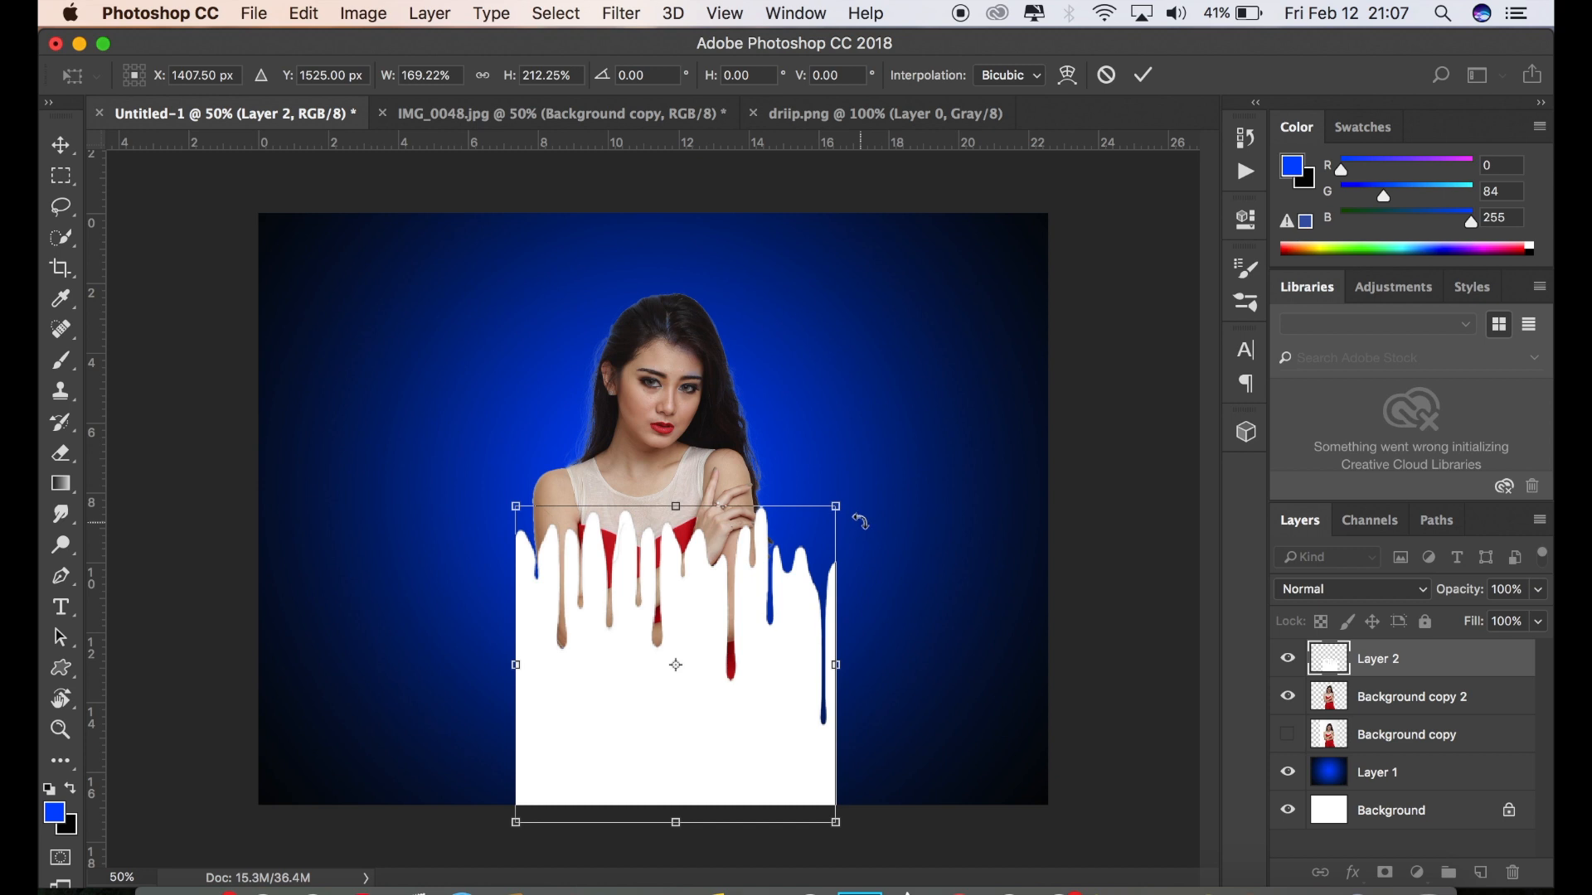
# Stretch the drip layer to 248.75% width, position it at X 1656 px and Y 1537 px, and apply the transform
pyautogui.moveTo(835, 665); pyautogui.dragTo(992, 656)
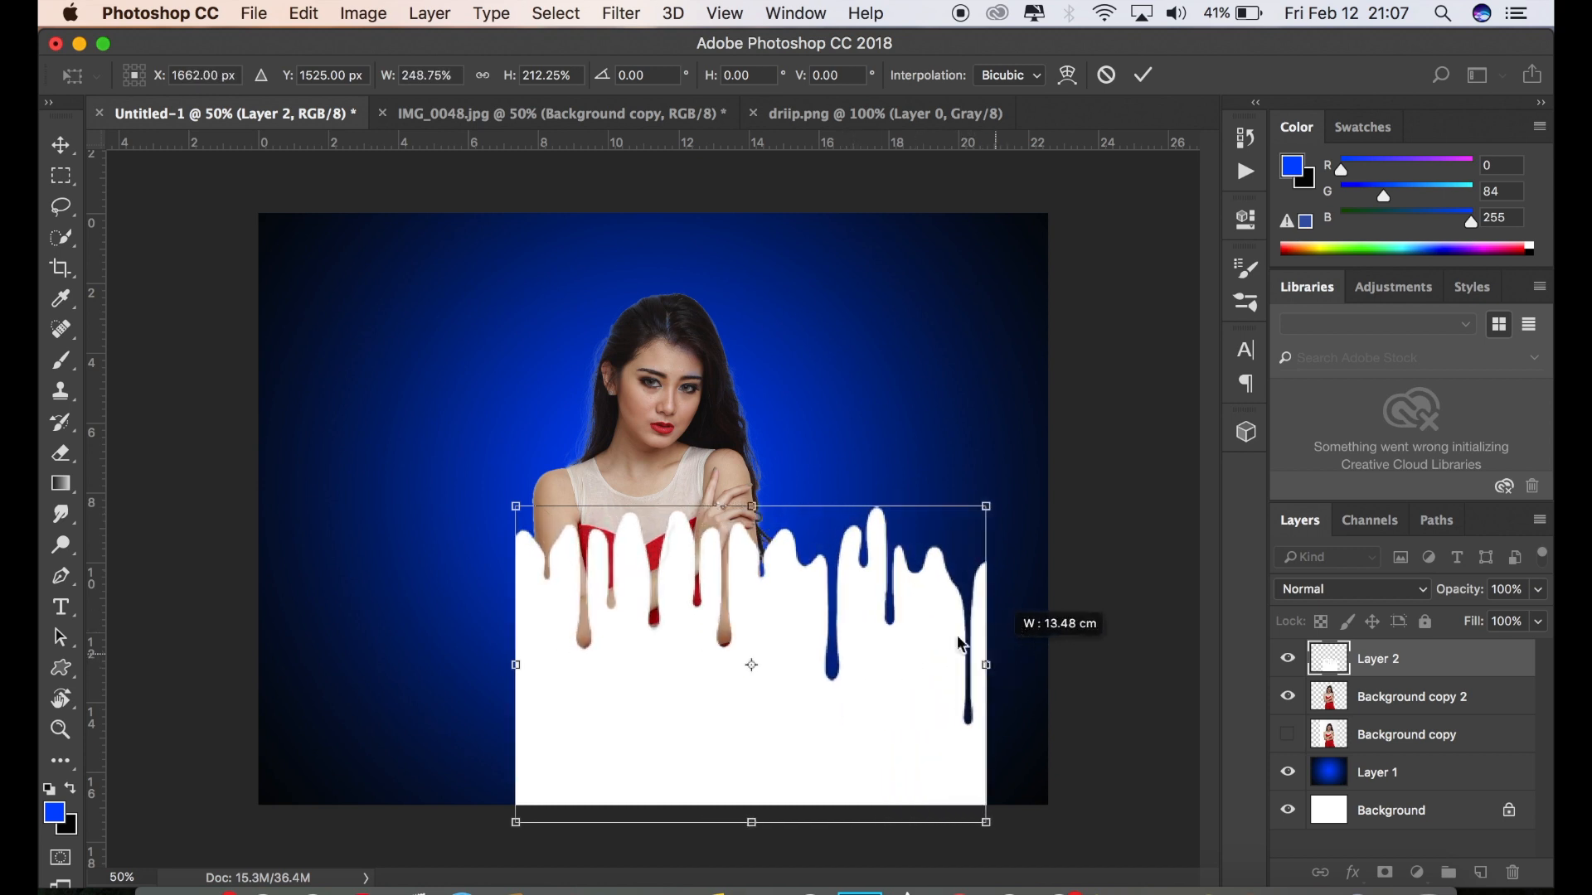
pyautogui.moveTo(796, 610); pyautogui.dragTo(726, 619)
pyautogui.moveTo(749, 617); pyautogui.dragTo(808, 620)
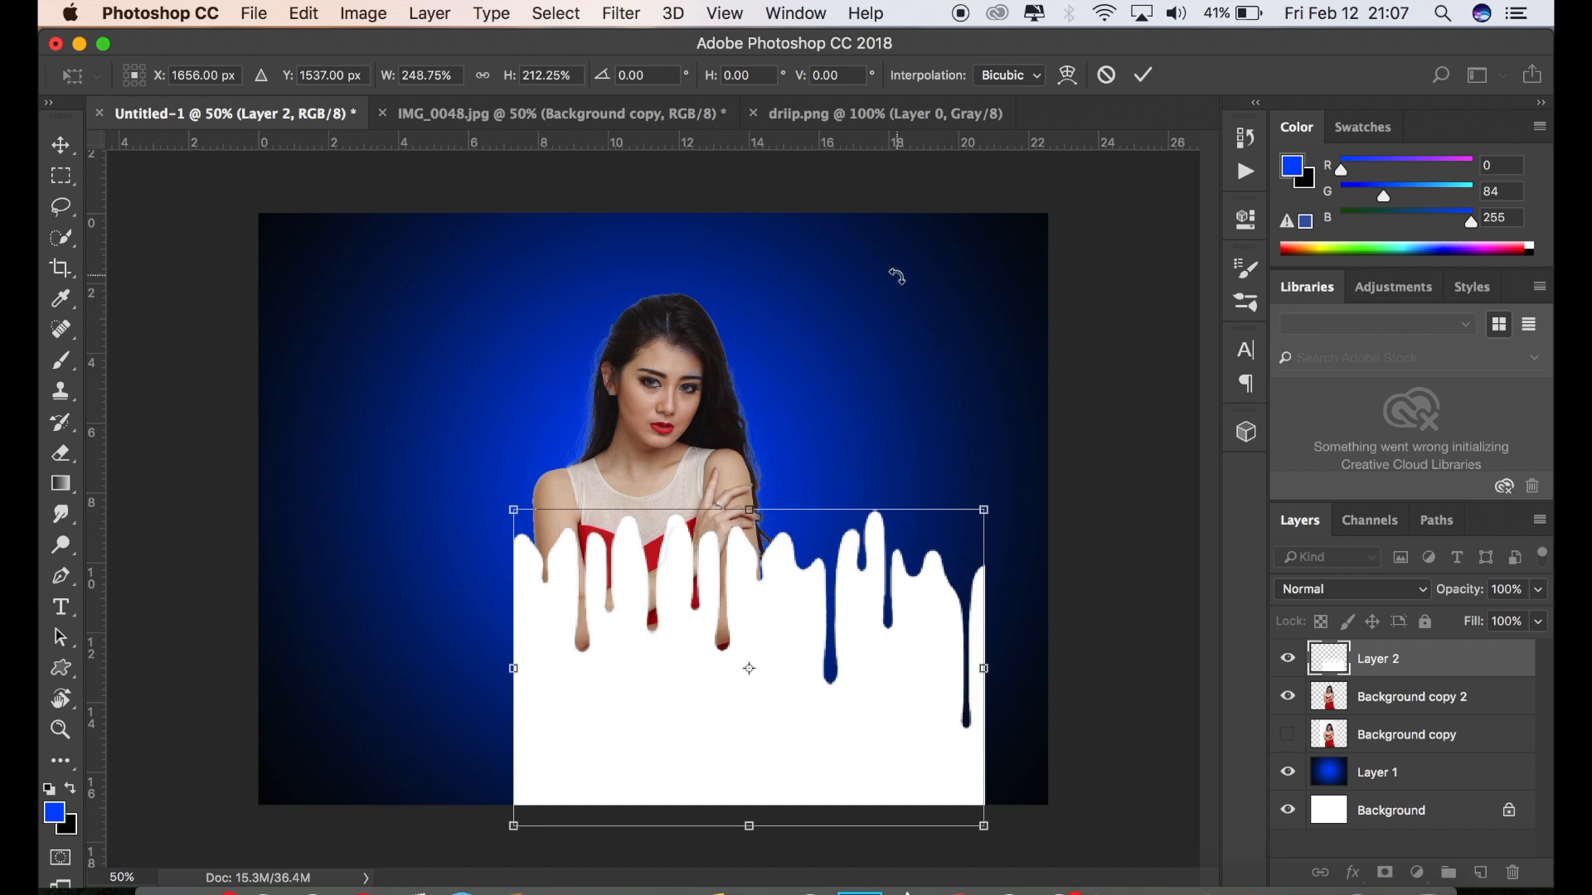
pyautogui.click(1147, 73)
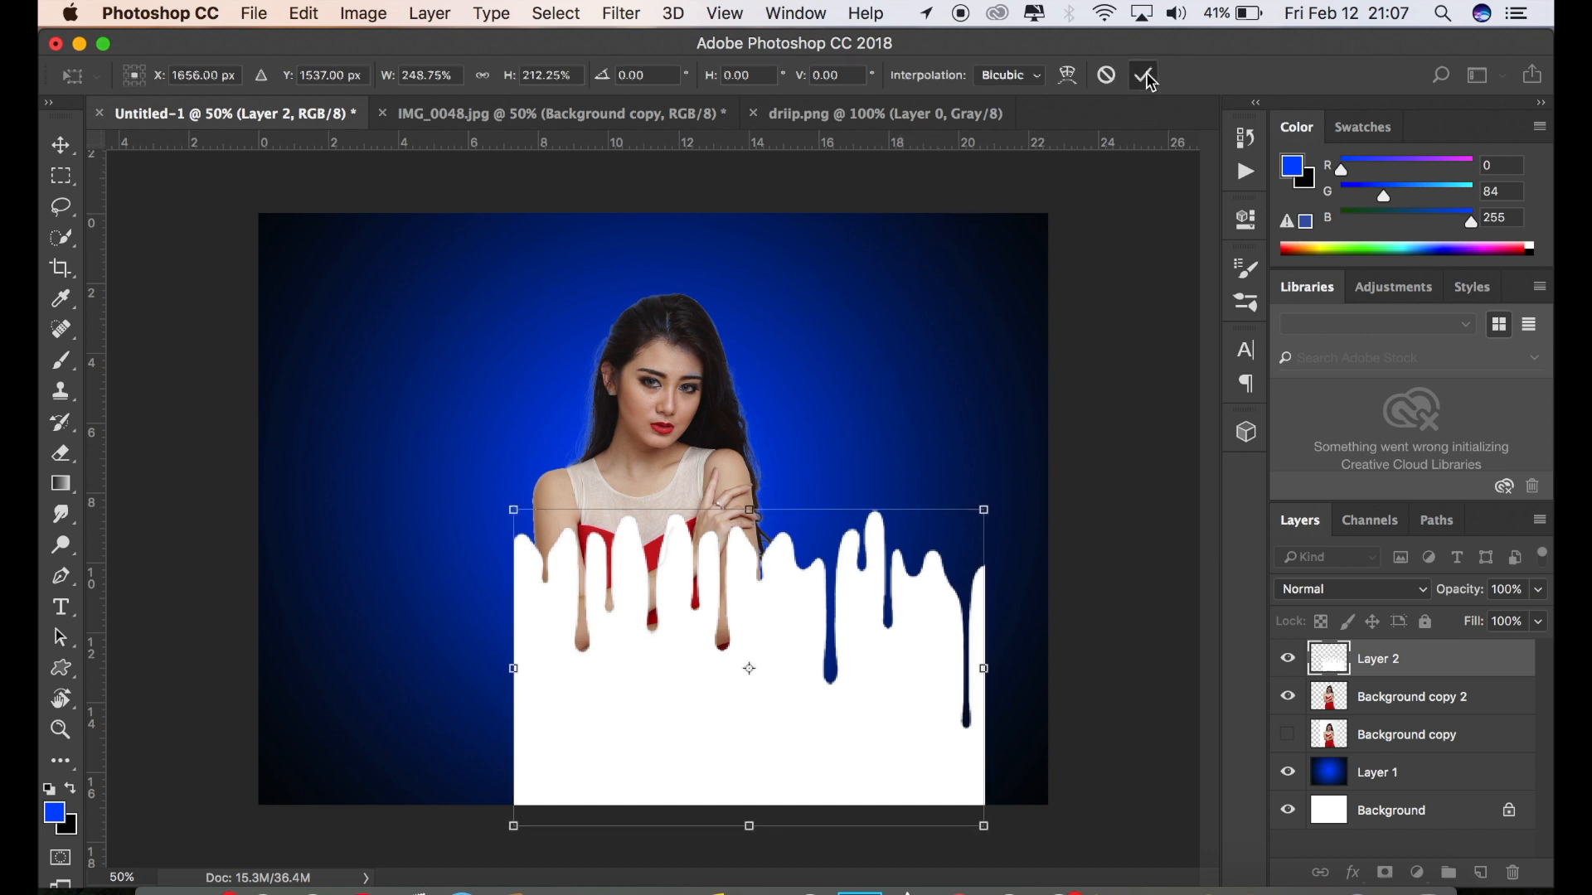
pyautogui.click(1129, 303)
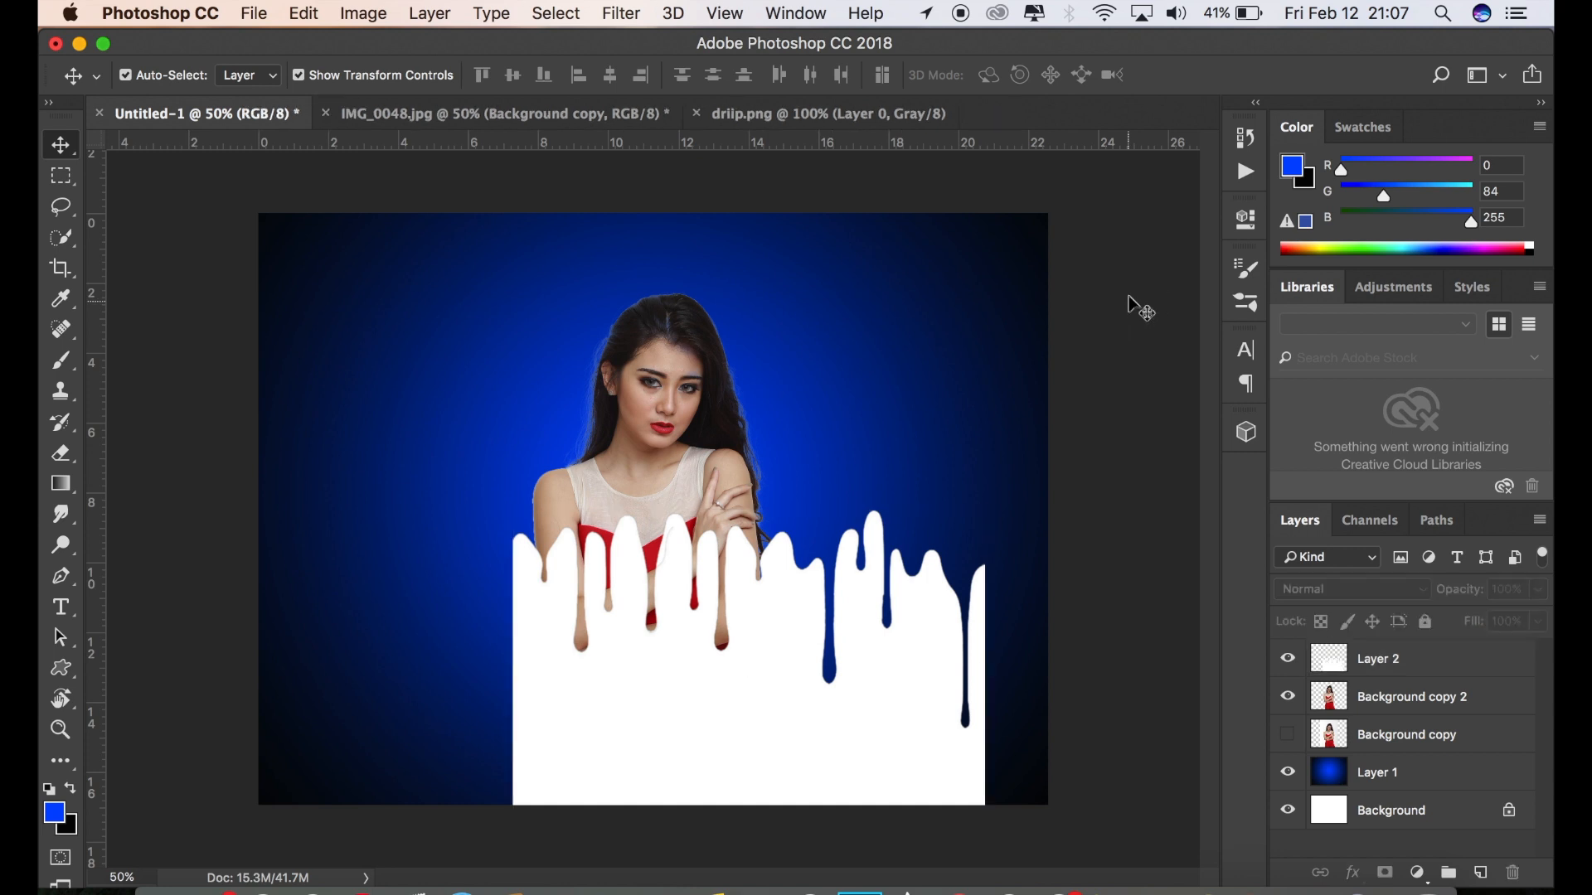
# Select the white drip shape on Layer 2 with Quick Selection and delete that area from Background copy 2
pyautogui.click(1393, 670)
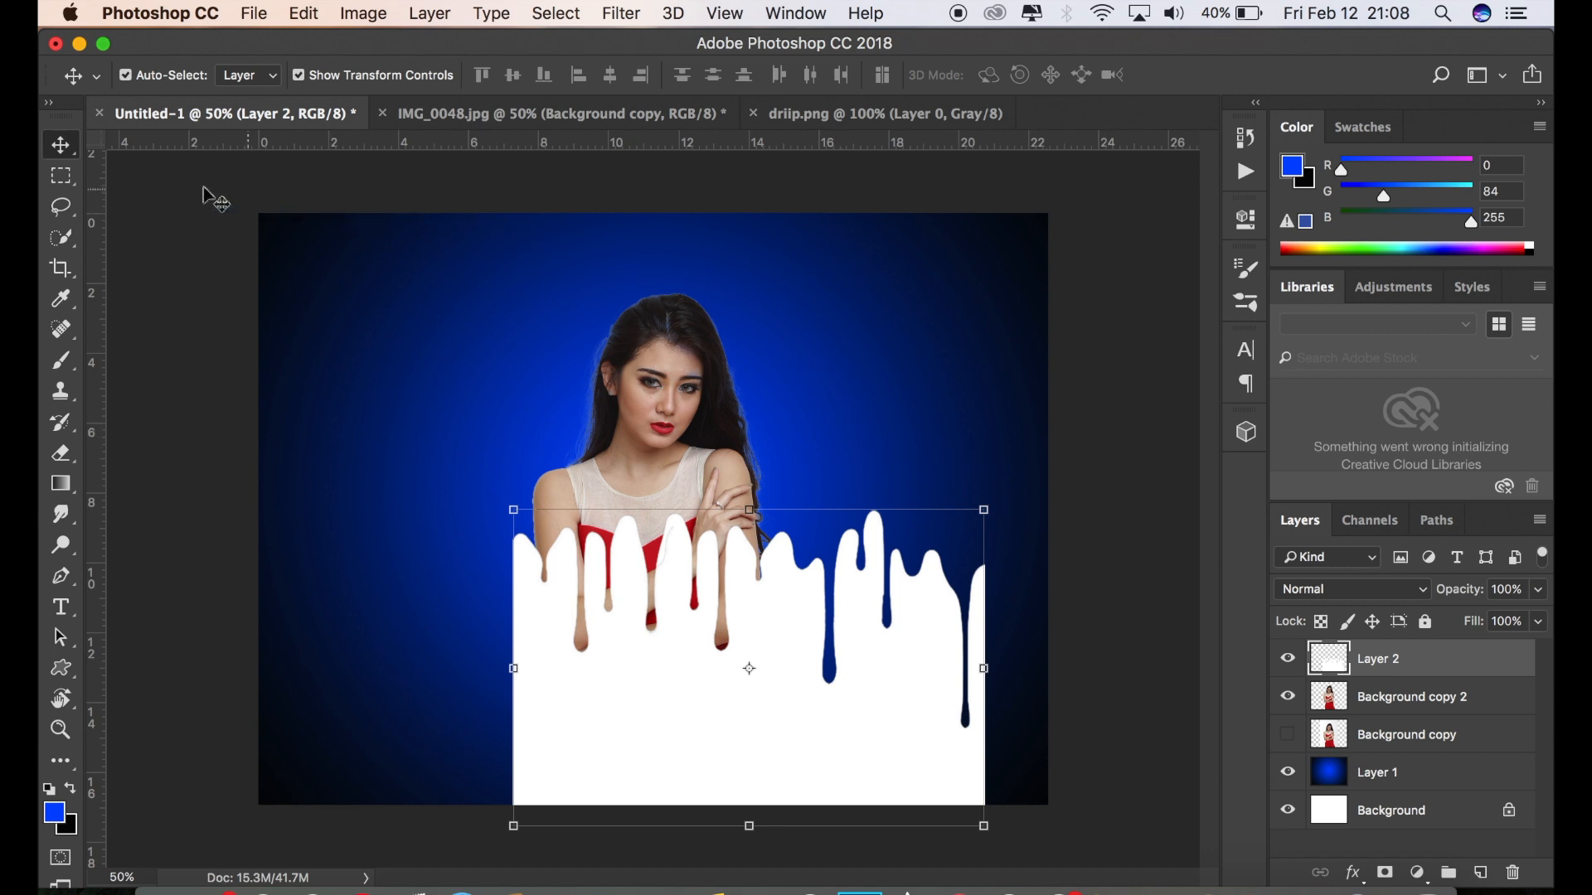
pyautogui.click(63, 239)
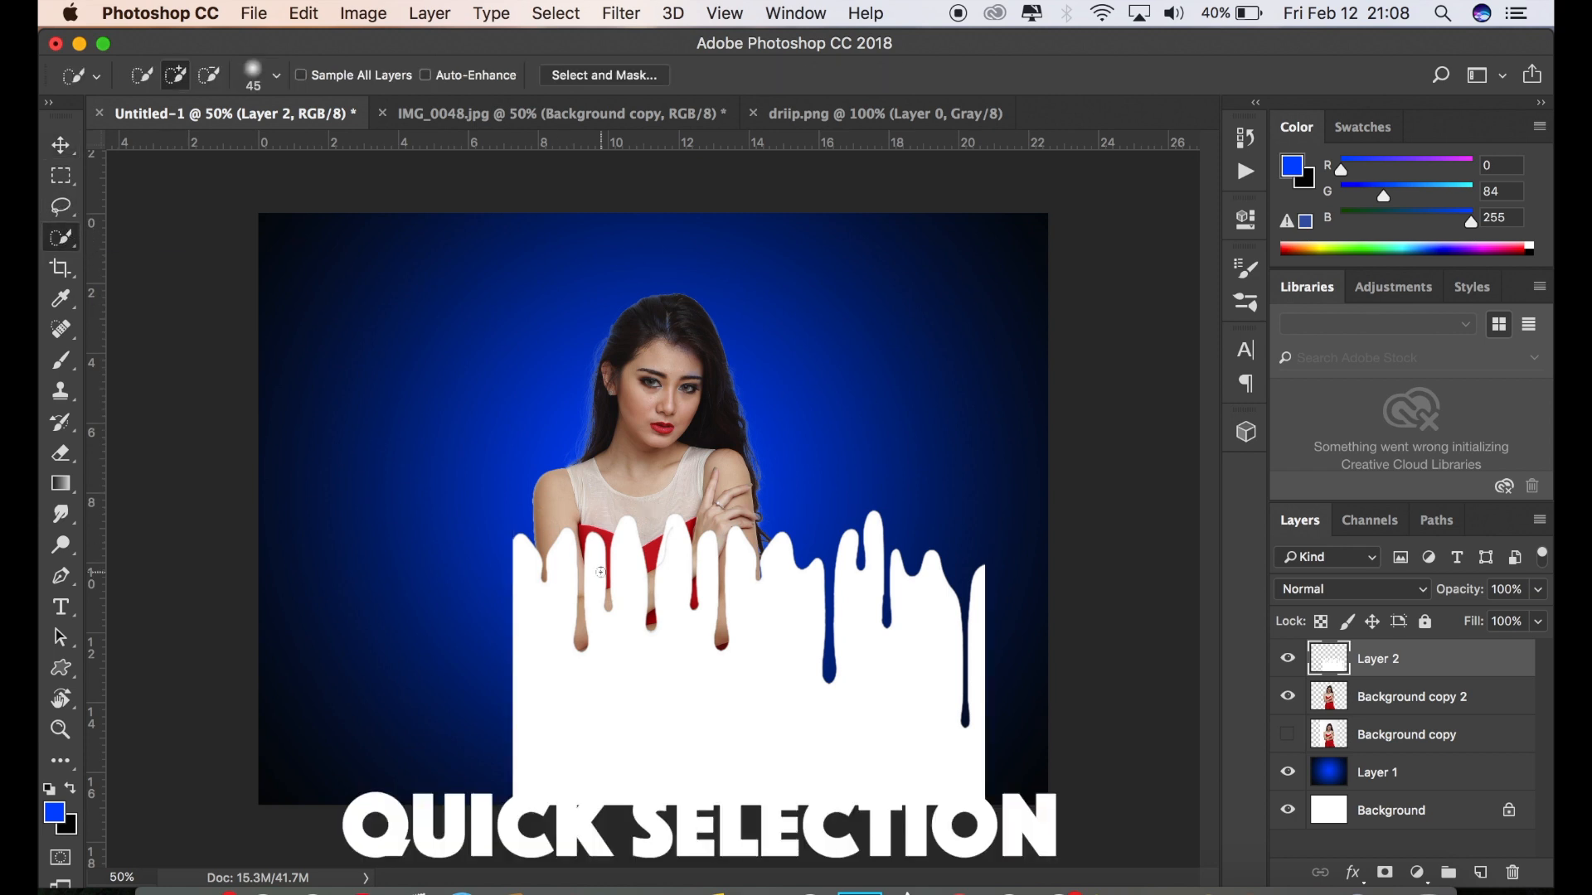
pyautogui.moveTo(521, 556)
pyautogui.mouseDown()
pyautogui.moveTo(558, 668)
pyautogui.moveTo(742, 696)
pyautogui.mouseUp()
pyautogui.moveTo(904, 702)
pyautogui.mouseDown()
pyautogui.moveTo(942, 707)
pyautogui.moveTo(950, 660)
pyautogui.mouseUp()
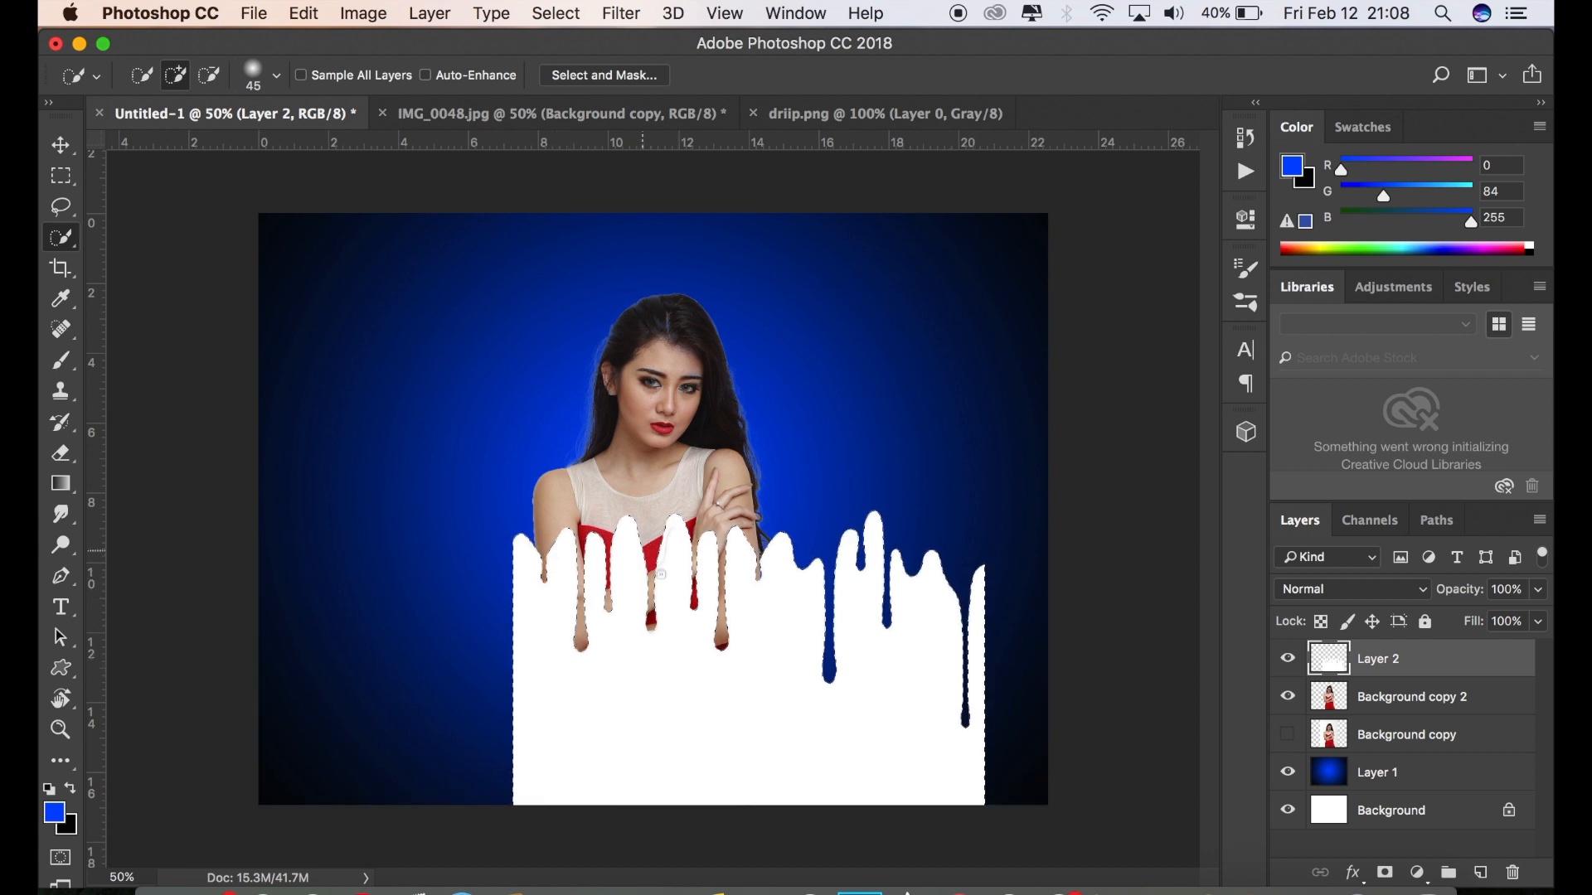
pyautogui.click(1390, 705)
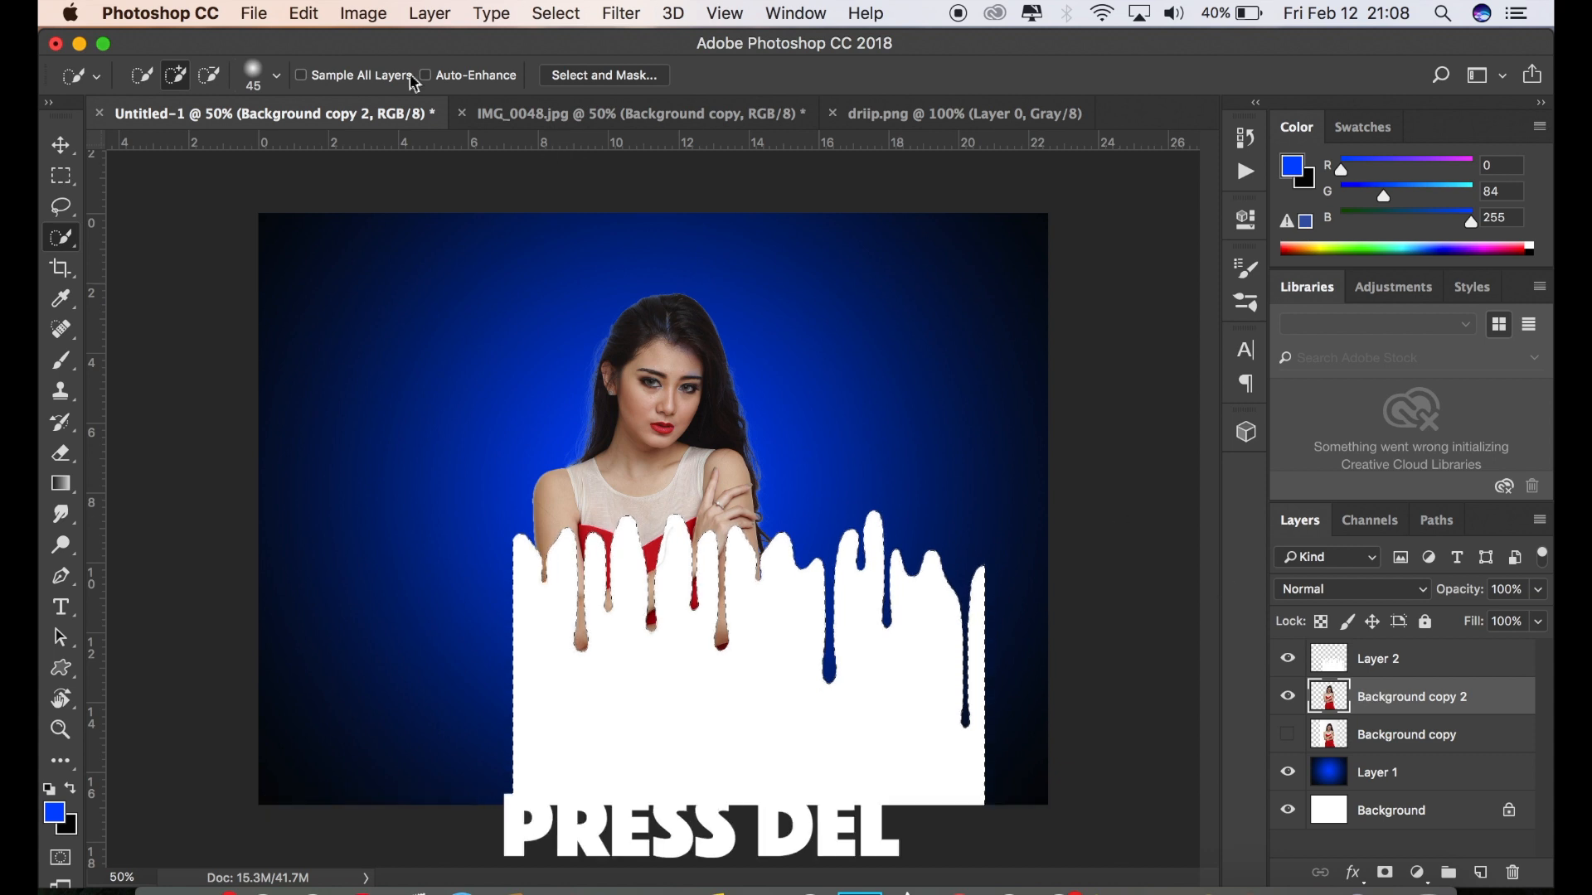
pyautogui.press('Delete')
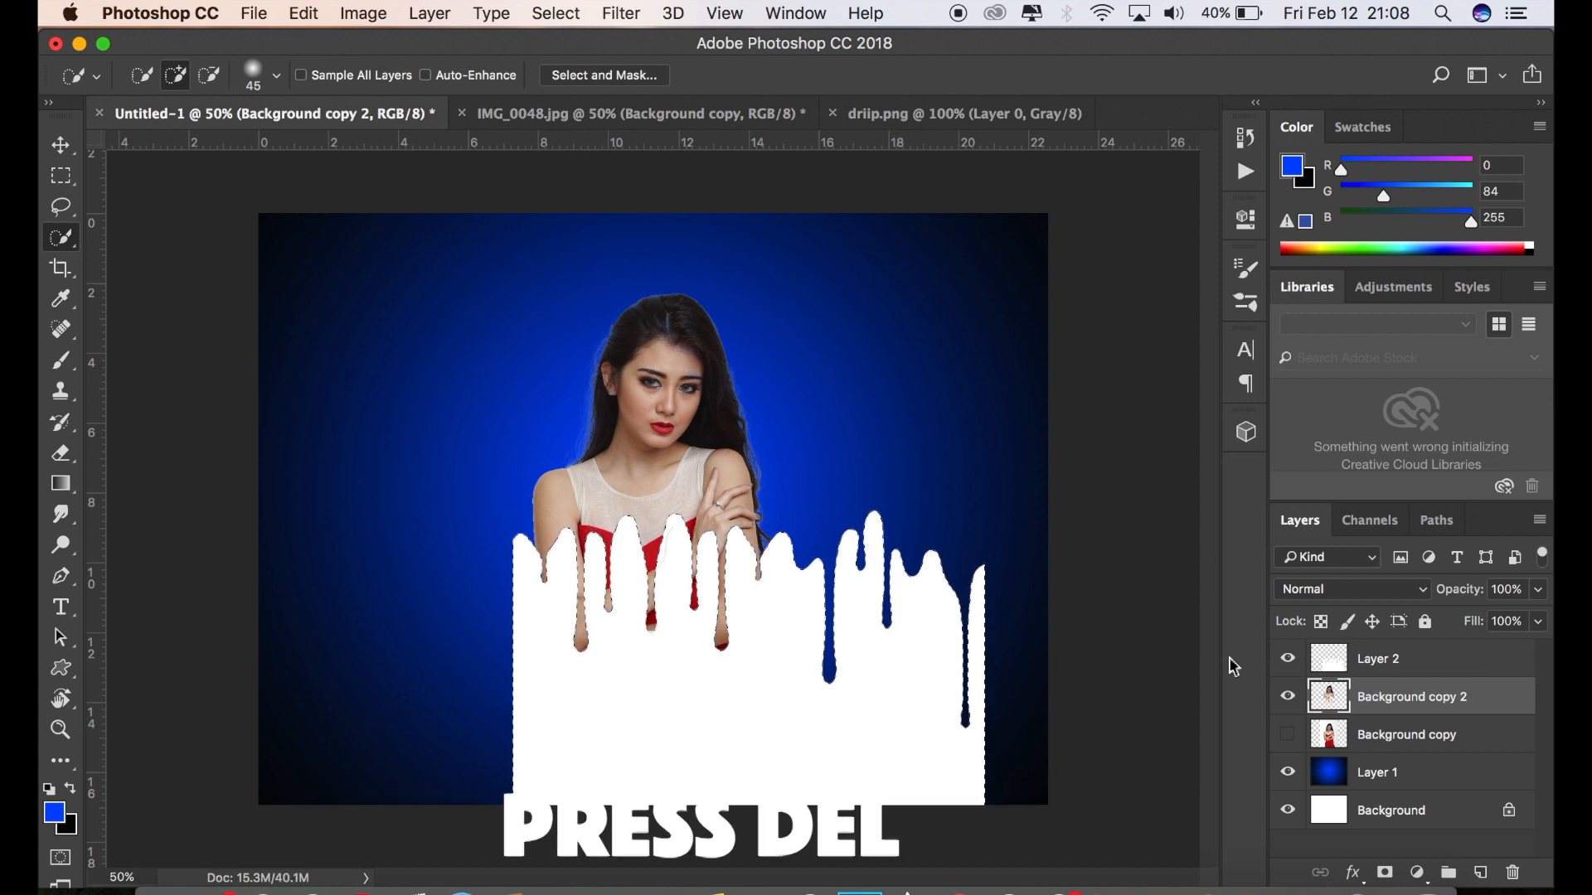
# Hide Layer 2 and clear the drip-shaped selection
pyautogui.click(1289, 660)
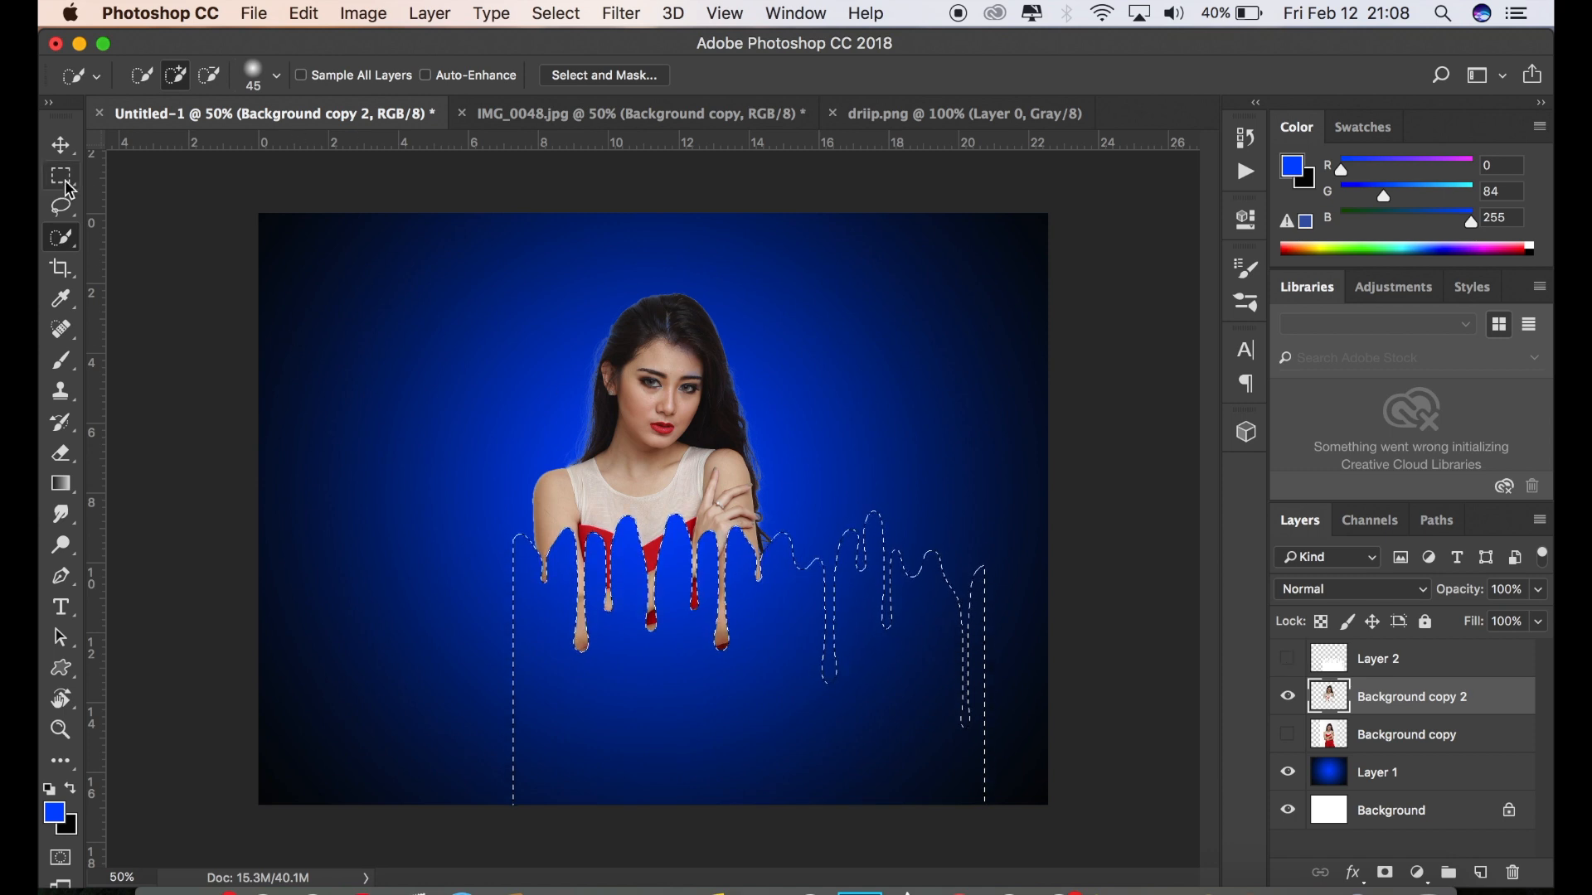
pyautogui.click(552, 14)
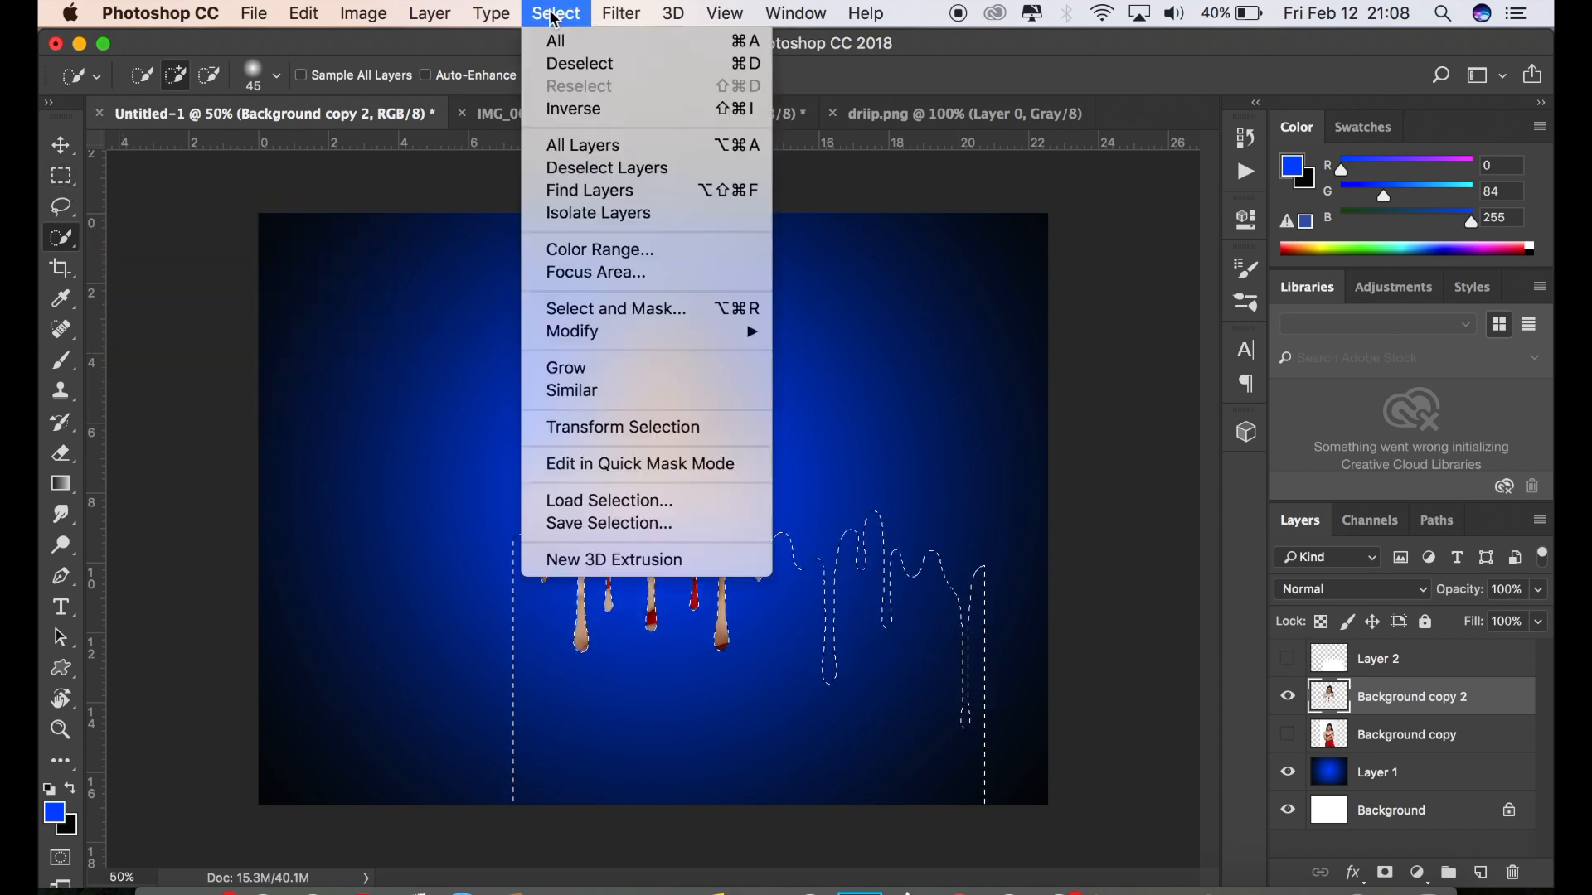
pyautogui.click(581, 65)
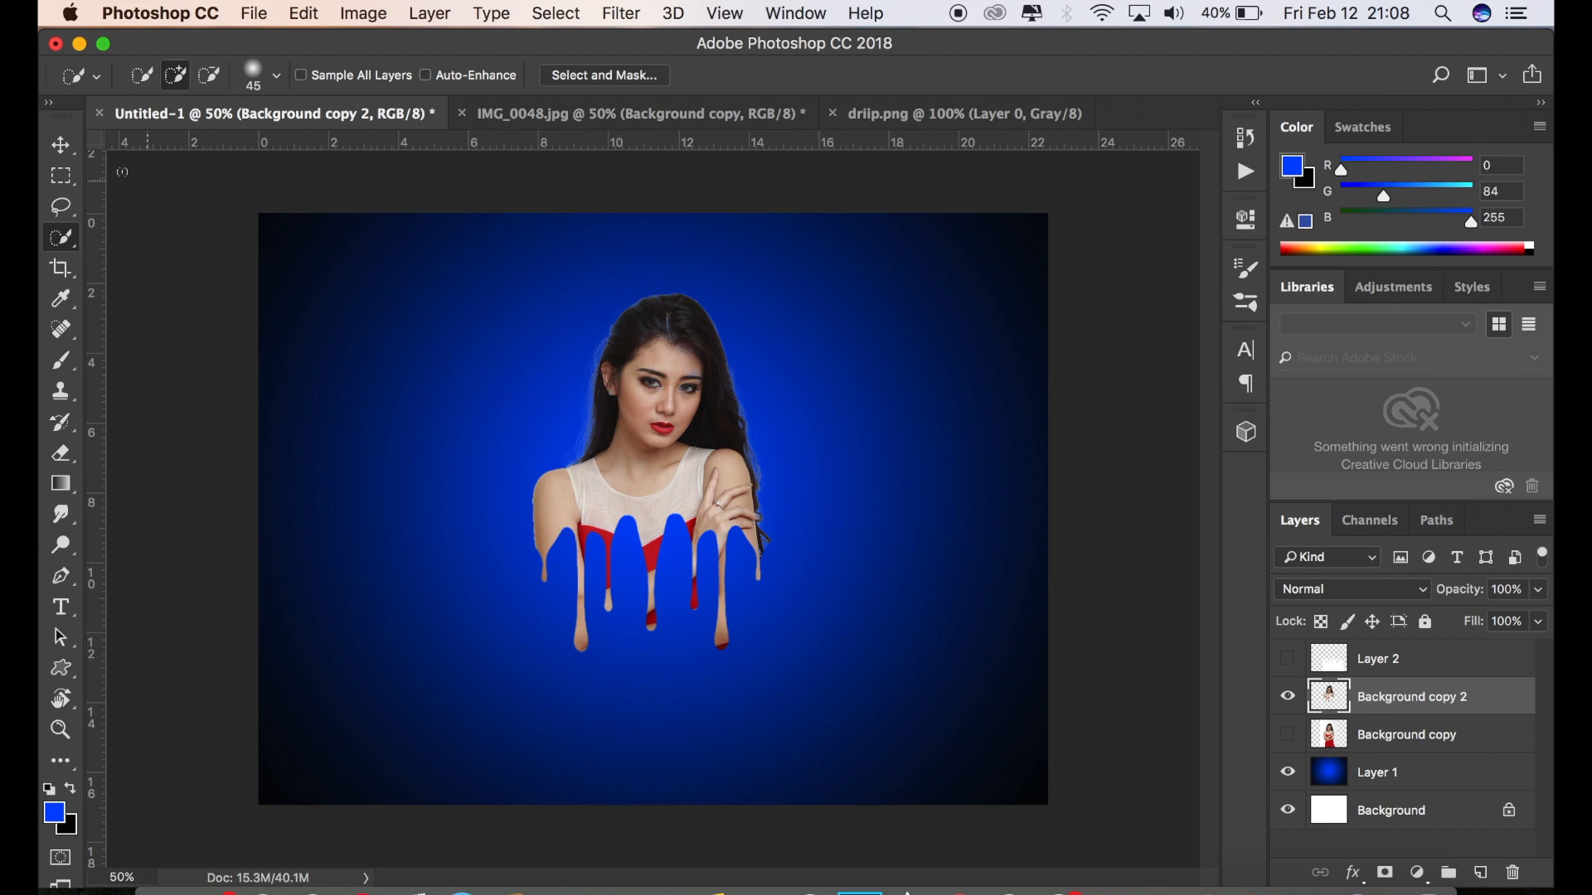
# Select the woman's dripping cut-out on Background copy 2 with Quick Selection and add a blank layer above it
pyautogui.click(60, 145)
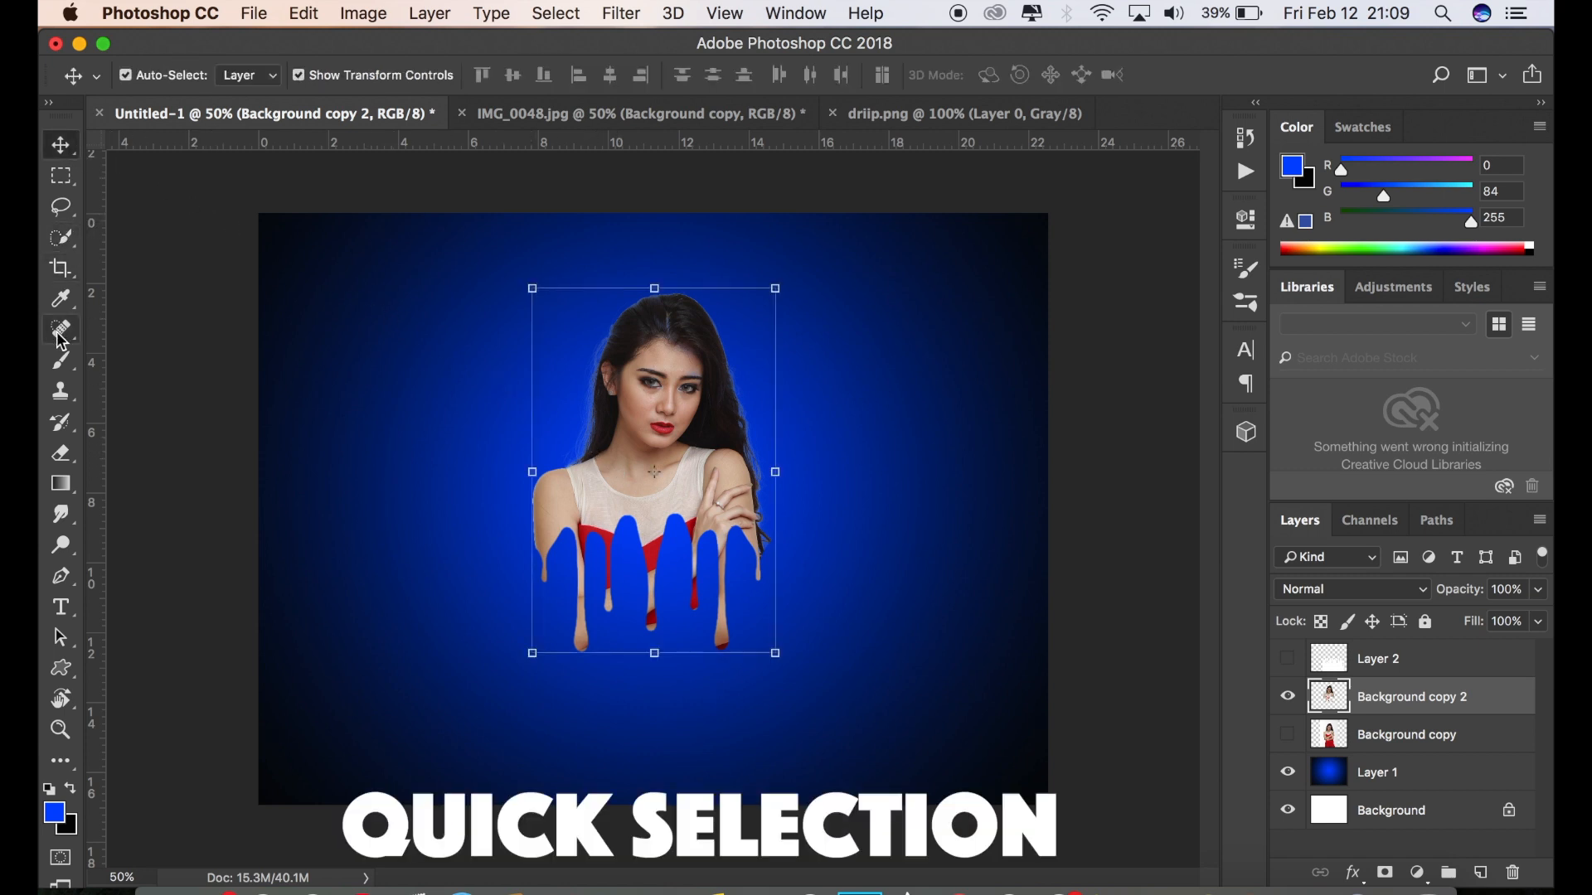
pyautogui.click(63, 242)
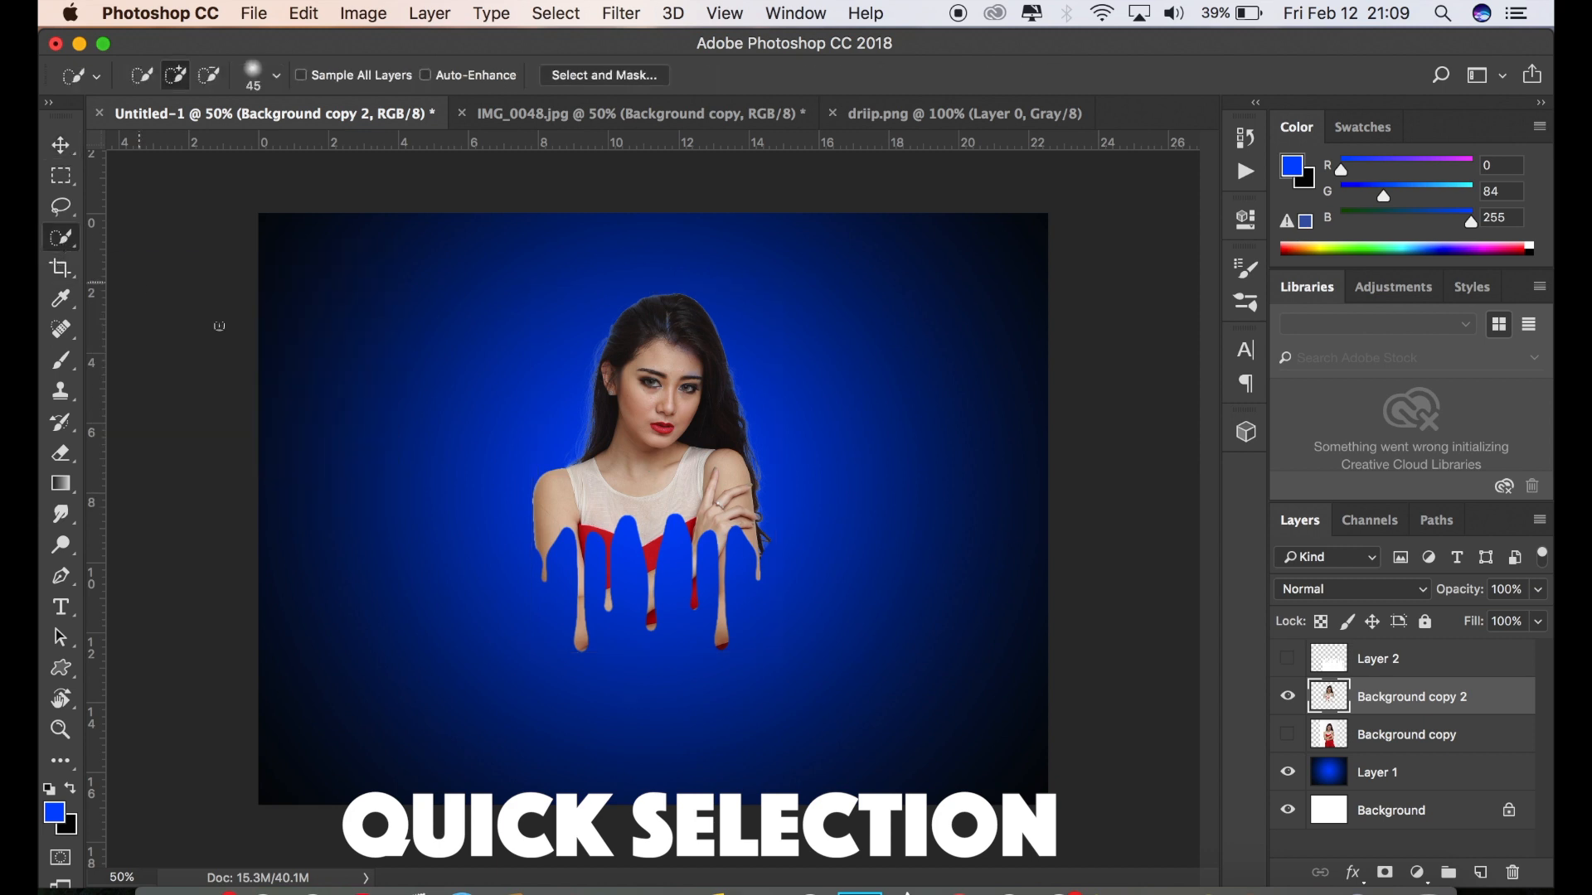
pyautogui.click(616, 333)
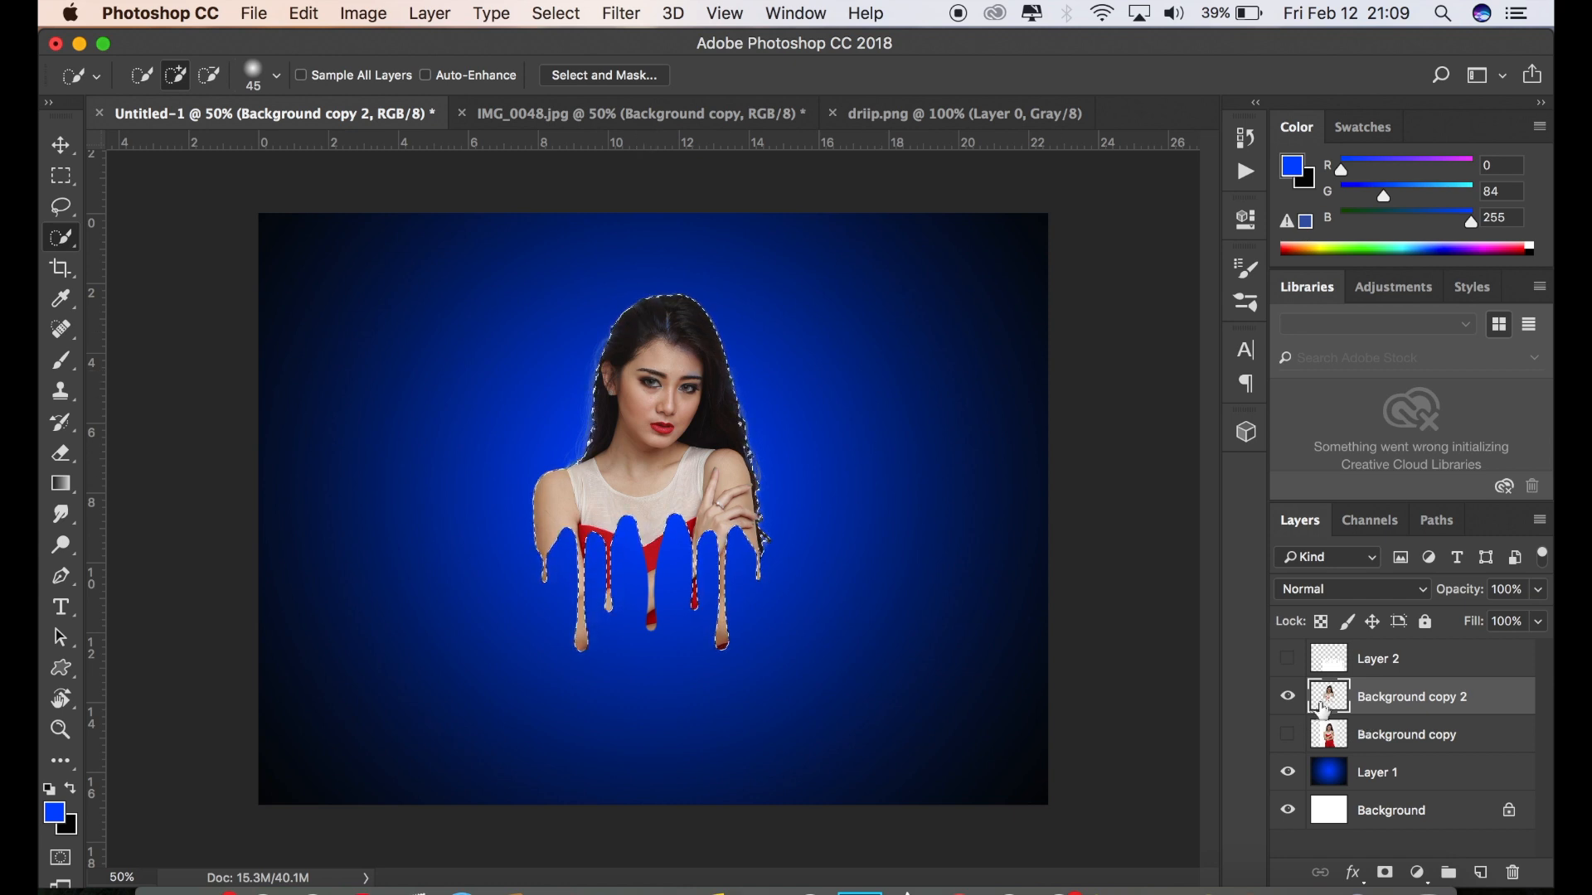
pyautogui.click(1483, 872)
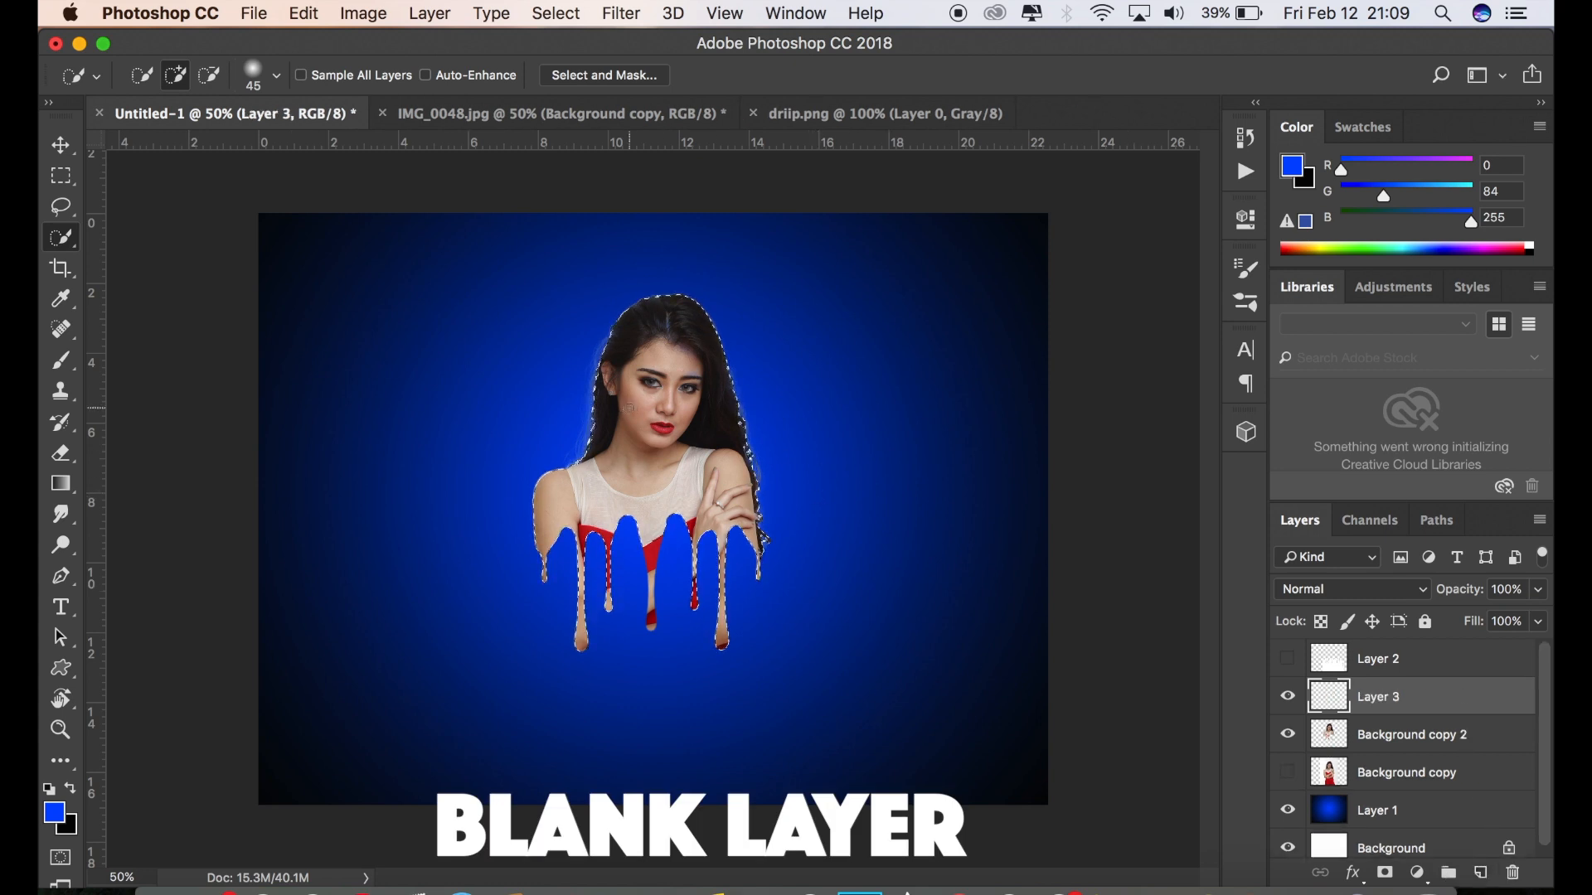
# Set the Brush tool's size to 20 px
pyautogui.click(63, 362)
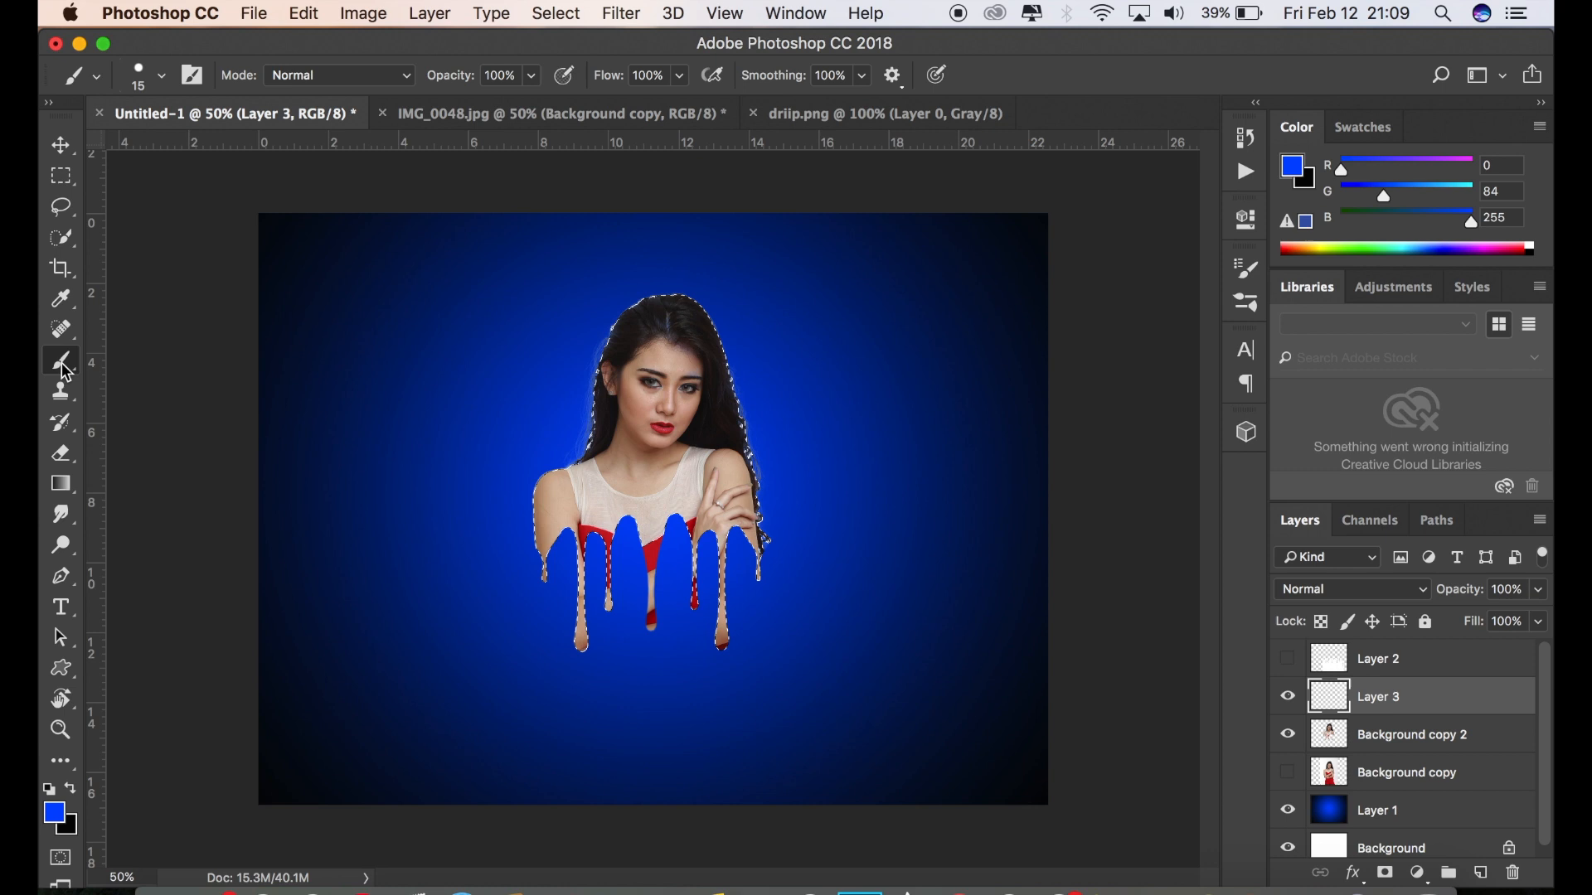
pyautogui.click(164, 79)
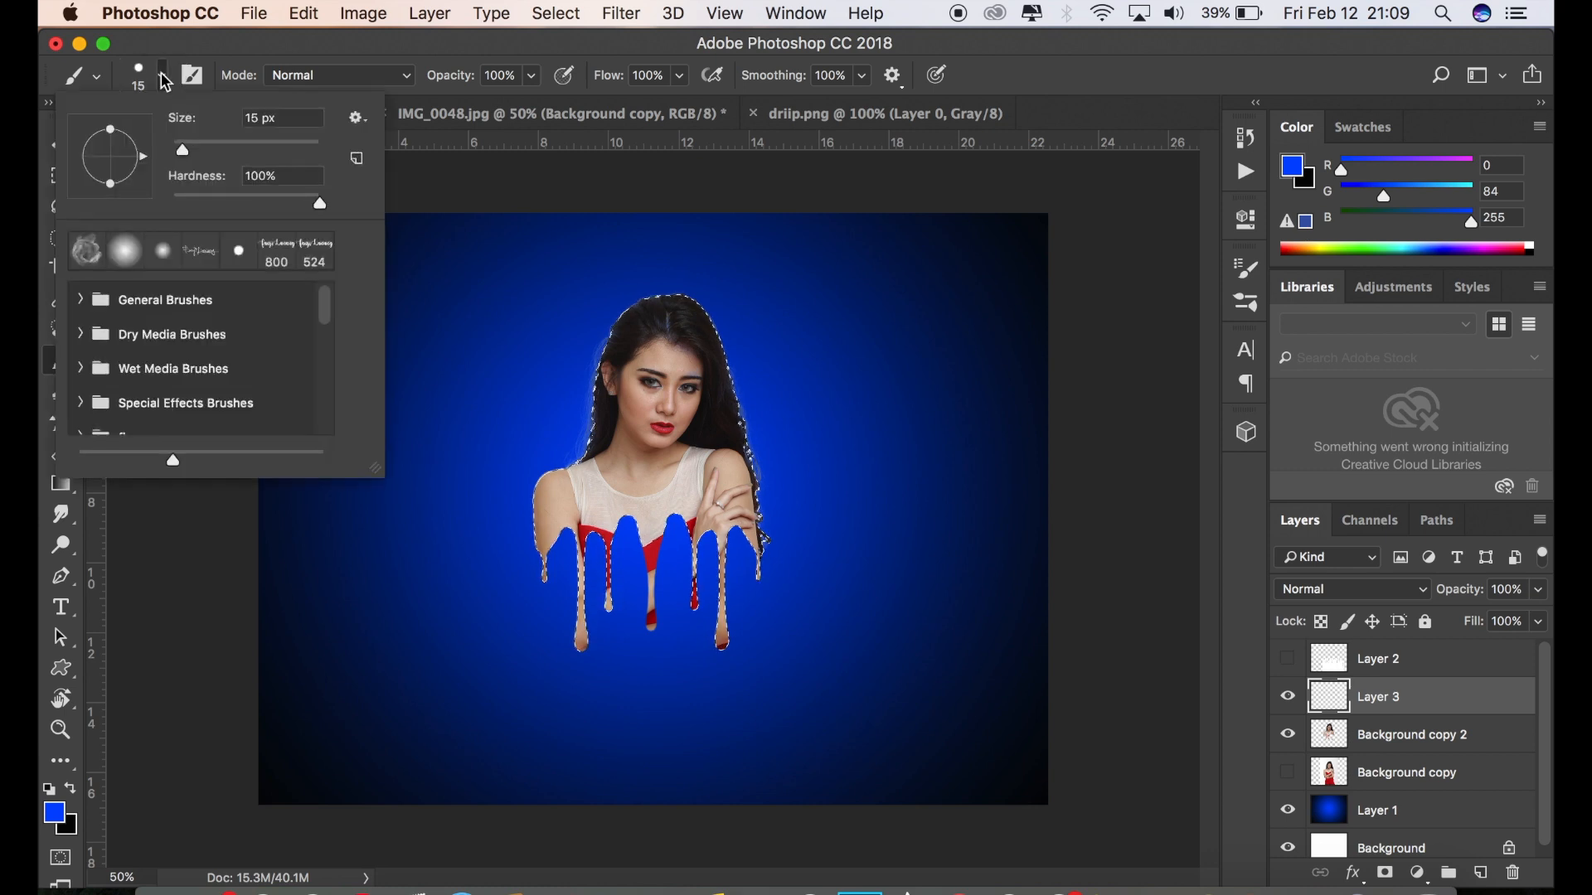
pyautogui.moveTo(182, 146); pyautogui.dragTo(185, 151)
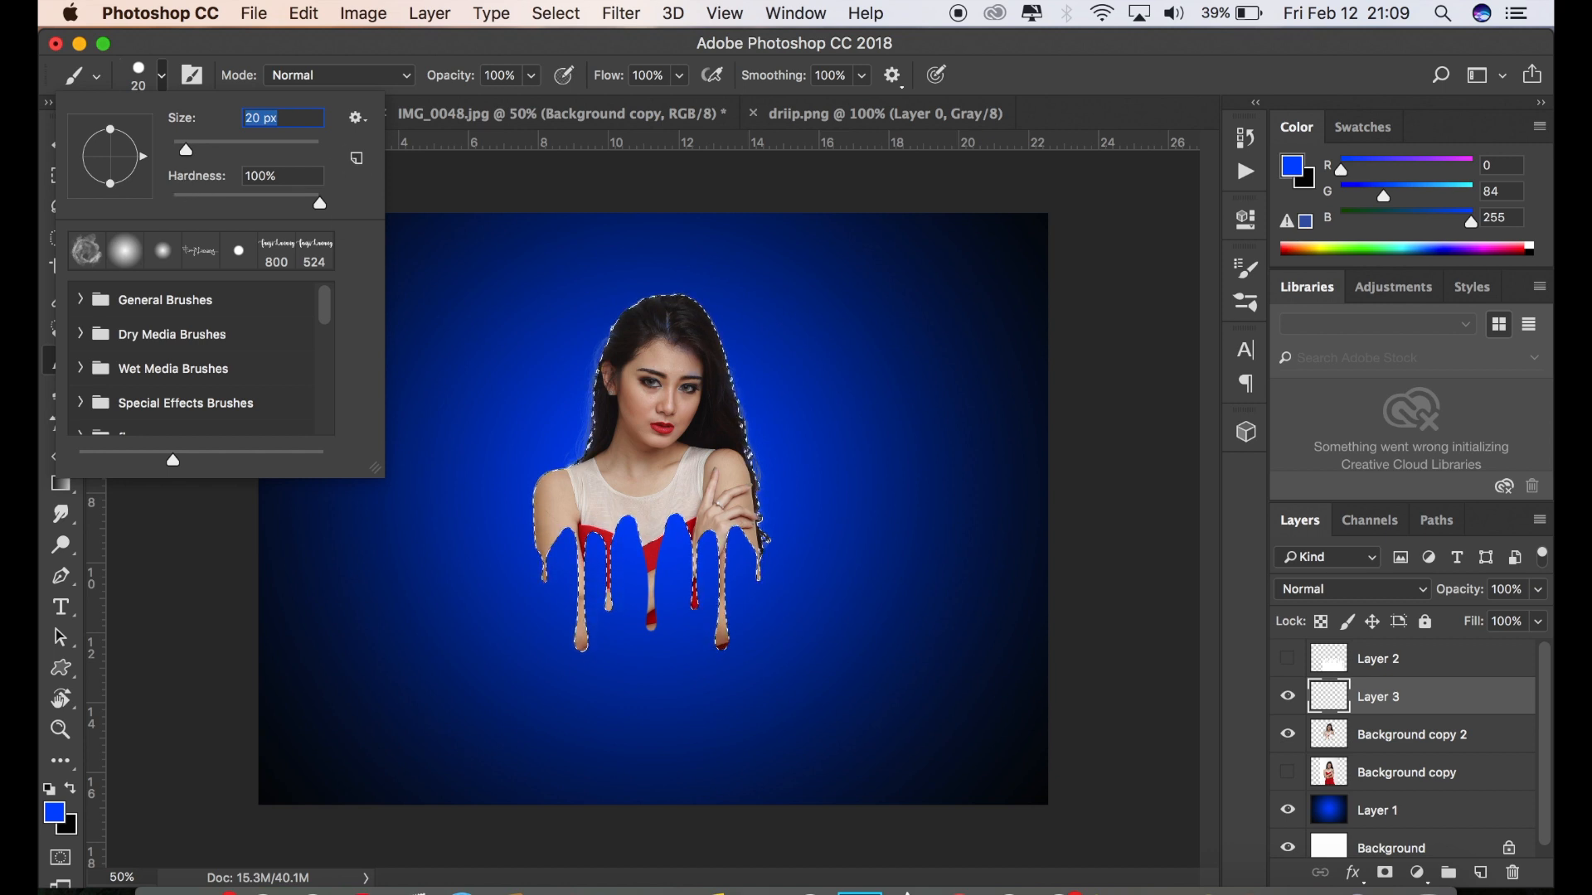
pyautogui.click(1066, 124)
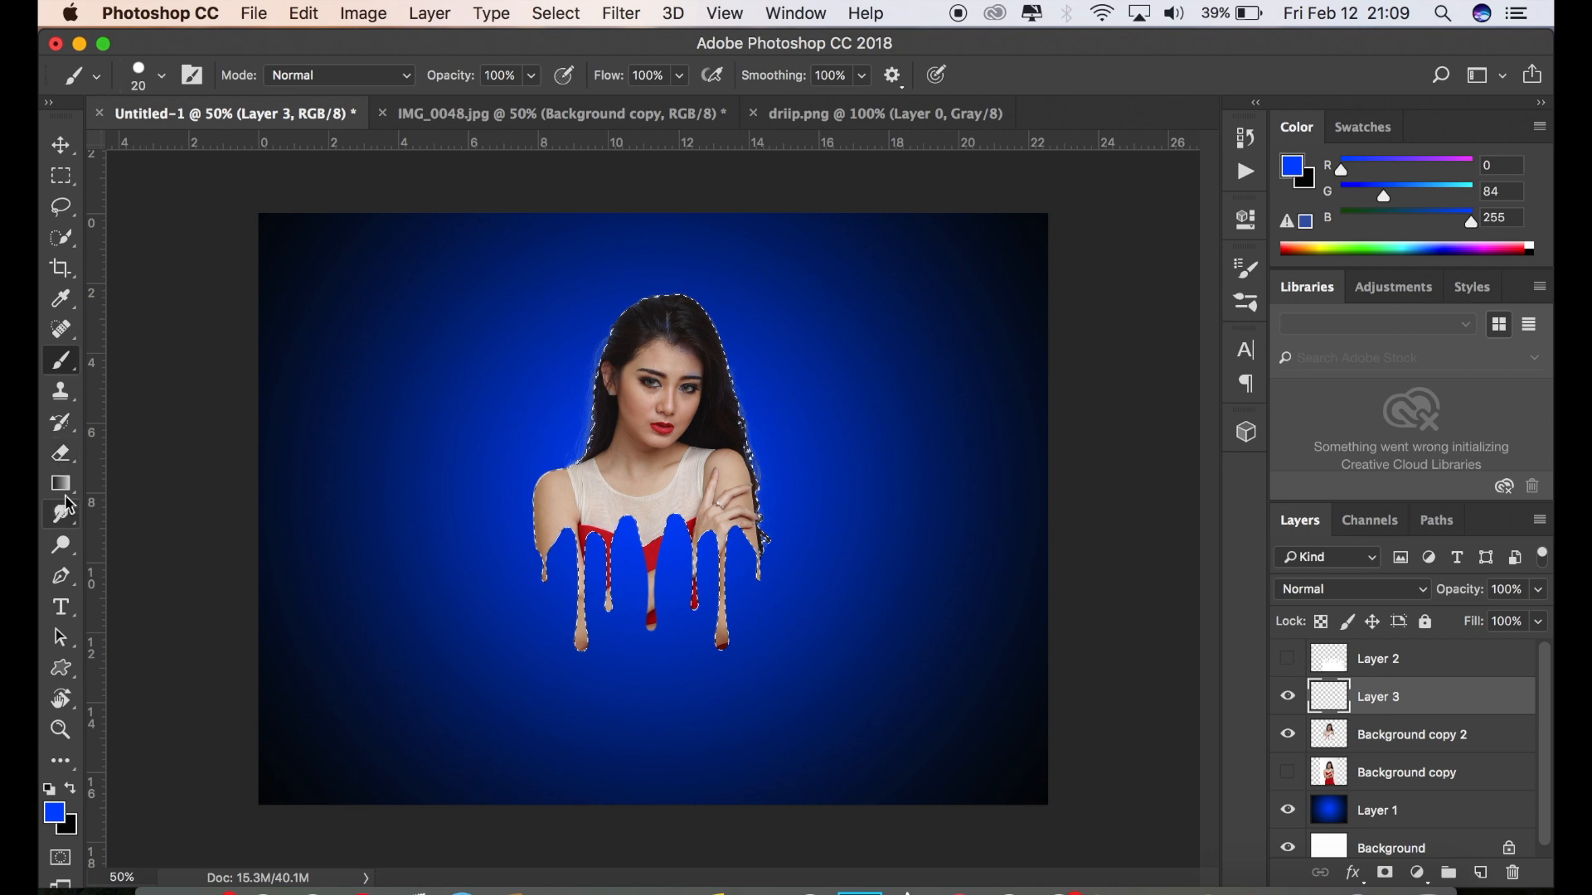
# Stroke the woman's selection on Layer 3 with a 2 px near-white (fdfeff) line, with the location set to Outside
pyautogui.click(68, 245)
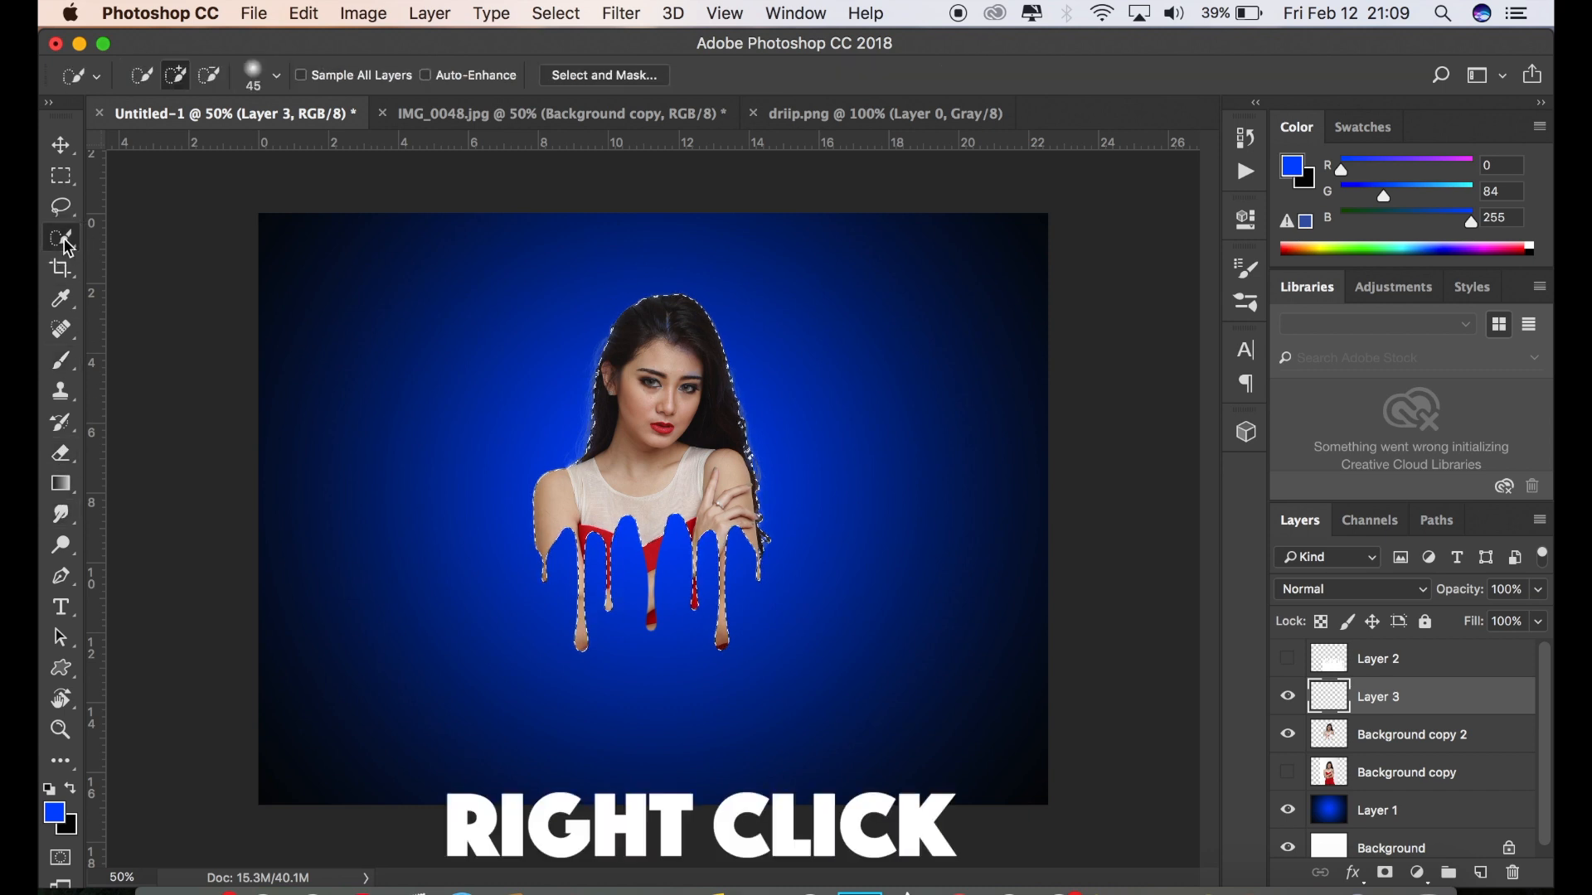
pyautogui.rightClick(643, 480)
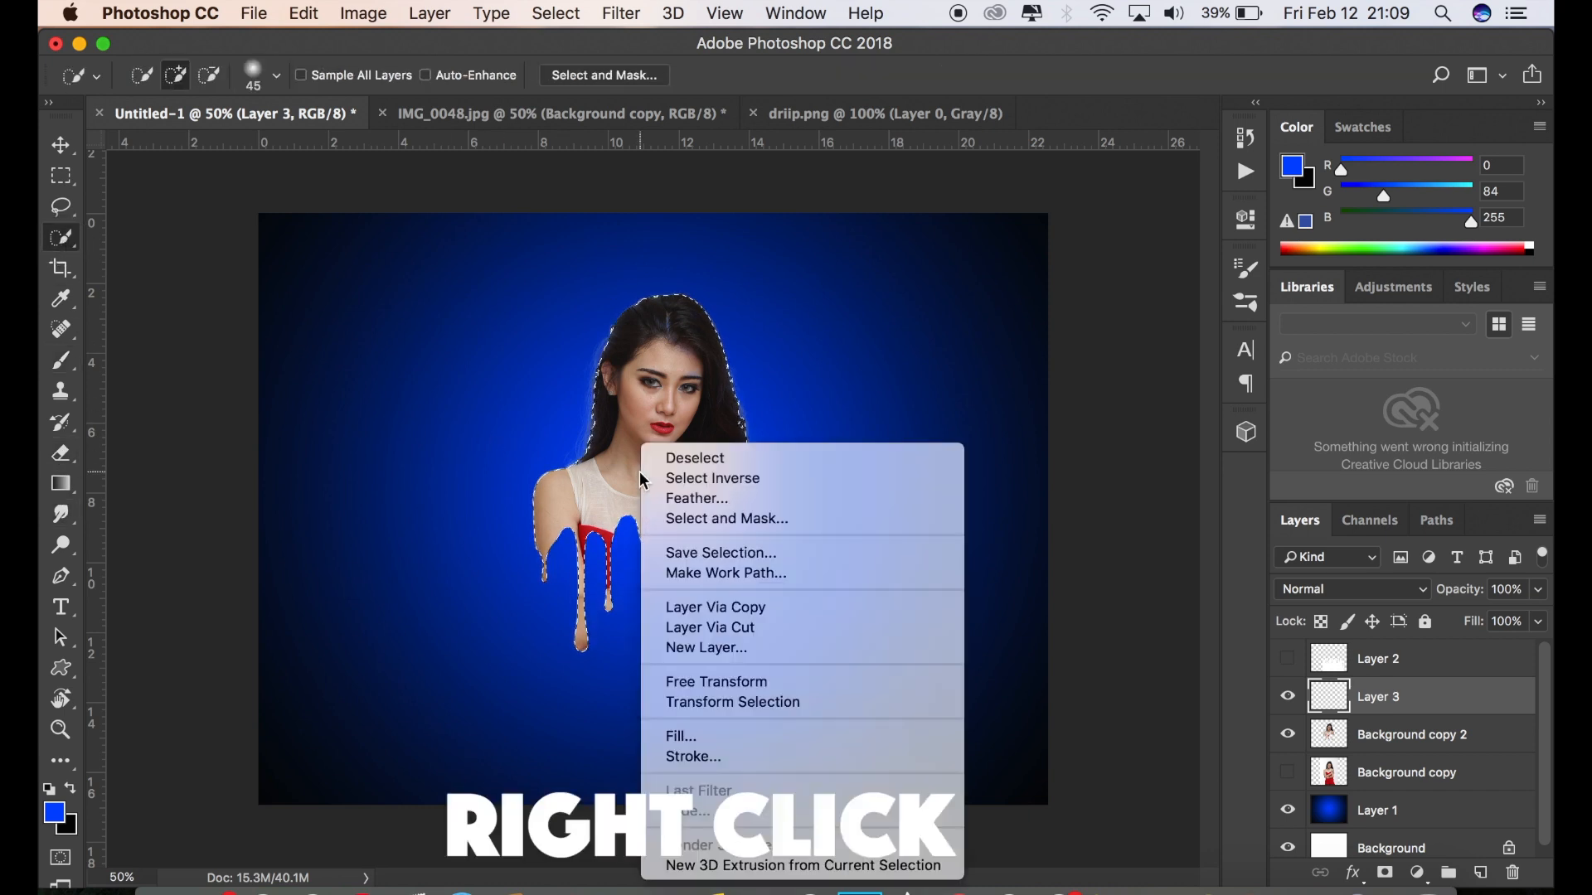
pyautogui.click(687, 756)
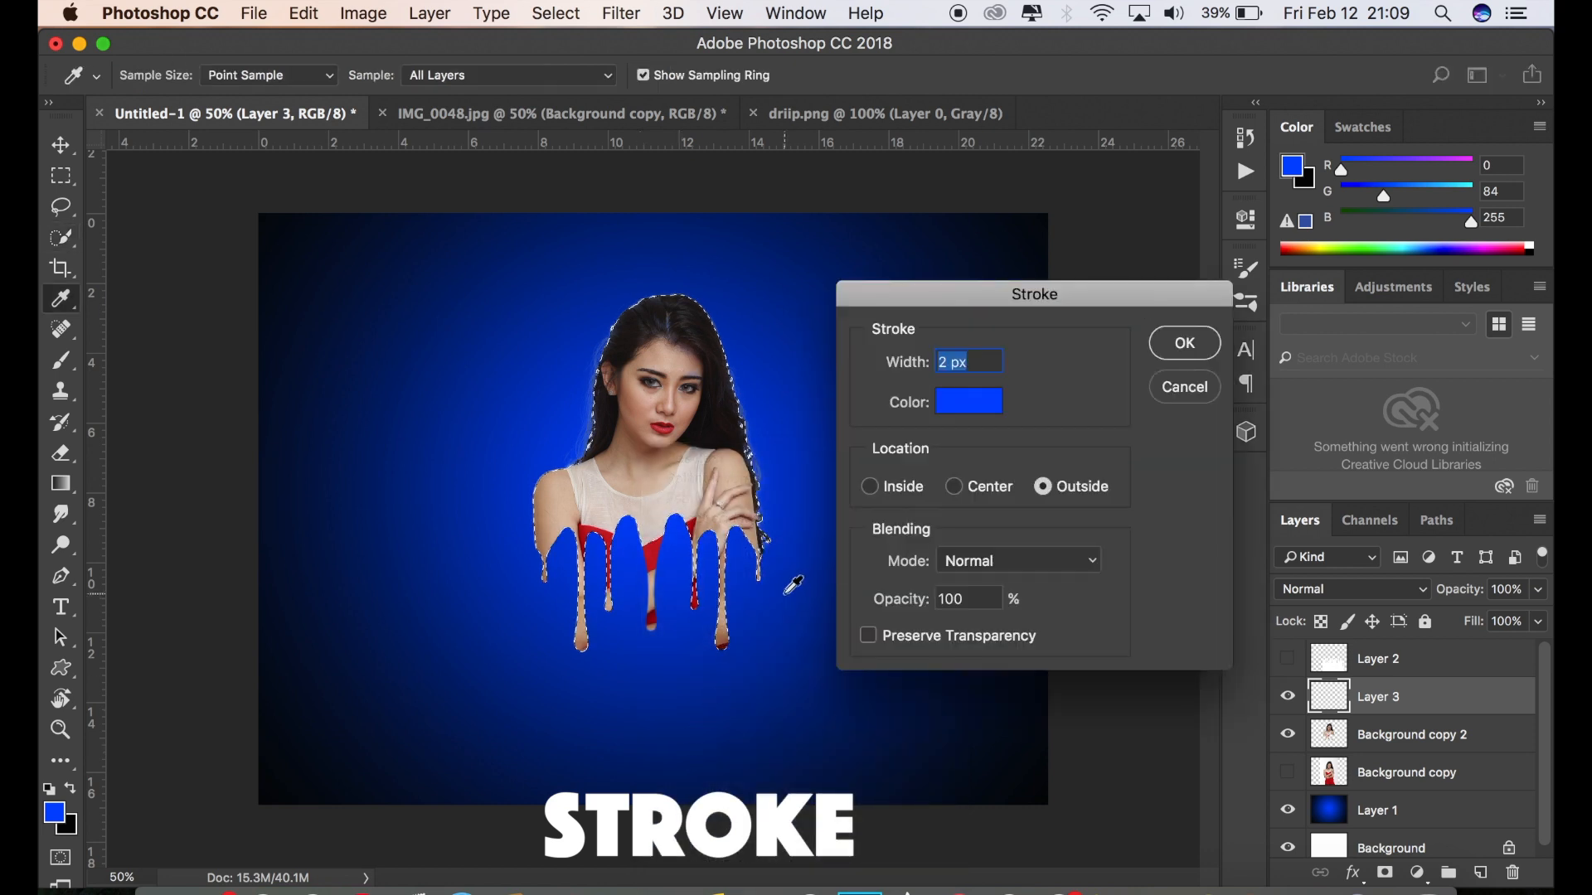
pyautogui.click(962, 402)
pyautogui.moveTo(952, 401); pyautogui.dragTo(929, 175)
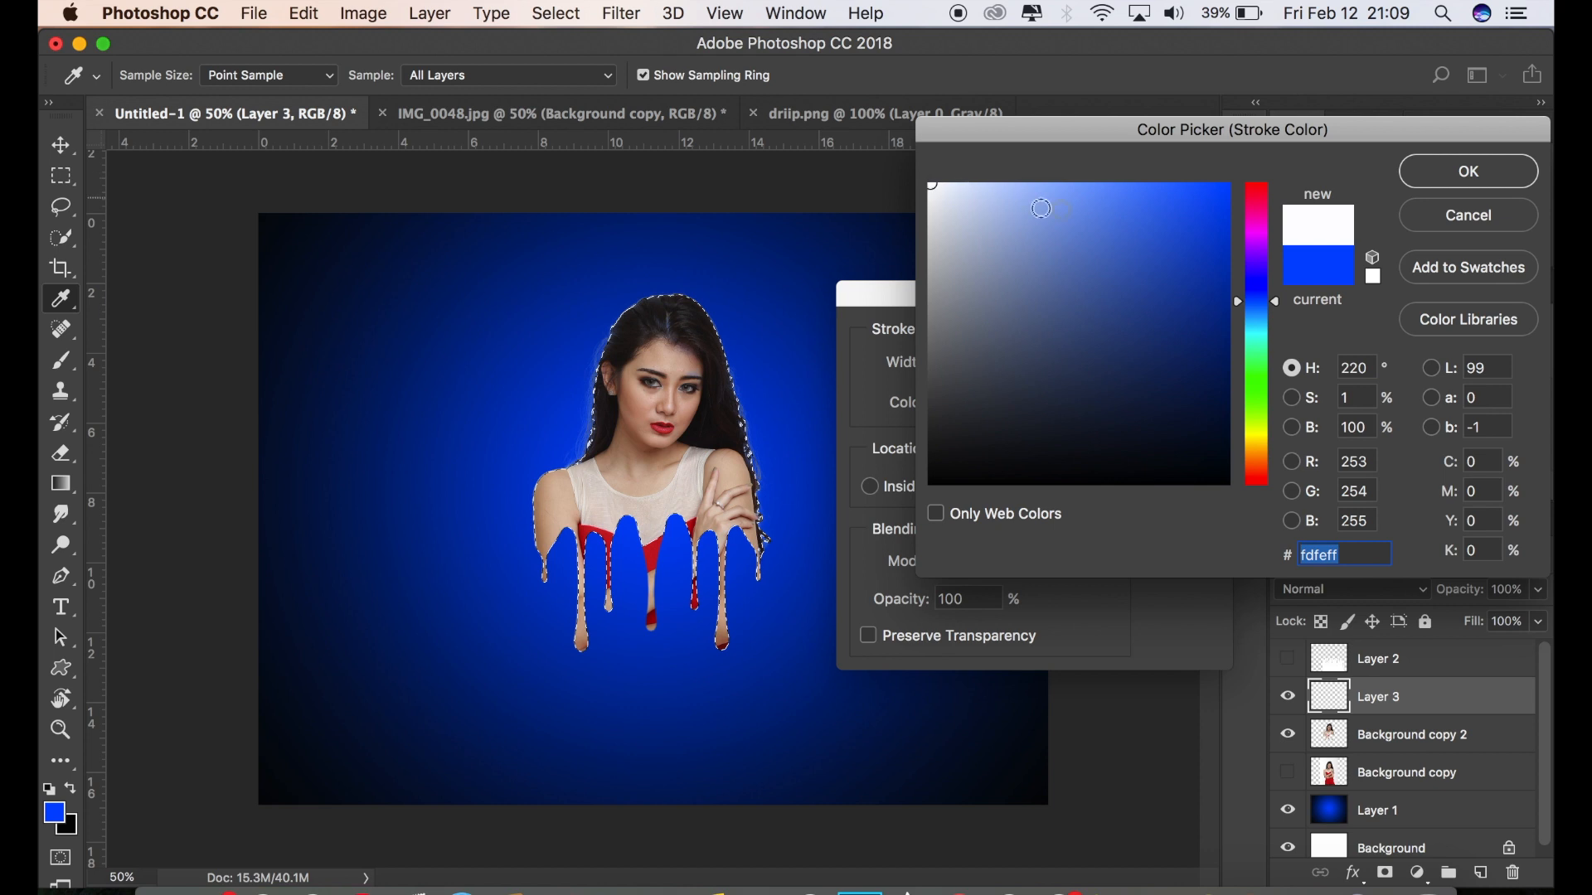
pyautogui.click(1420, 184)
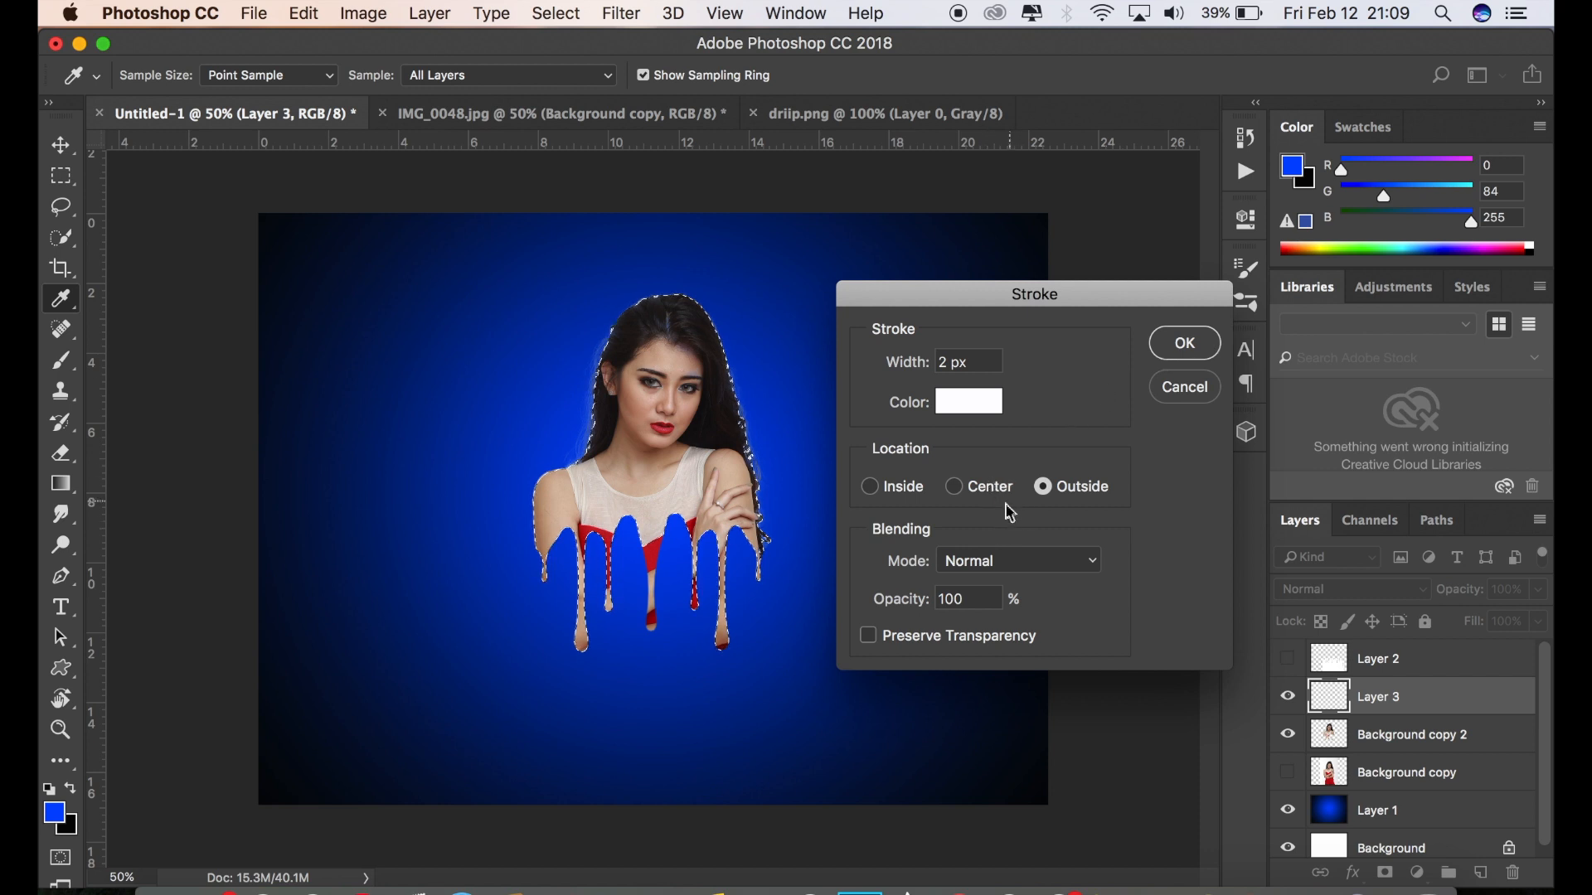
pyautogui.click(871, 487)
pyautogui.click(1044, 490)
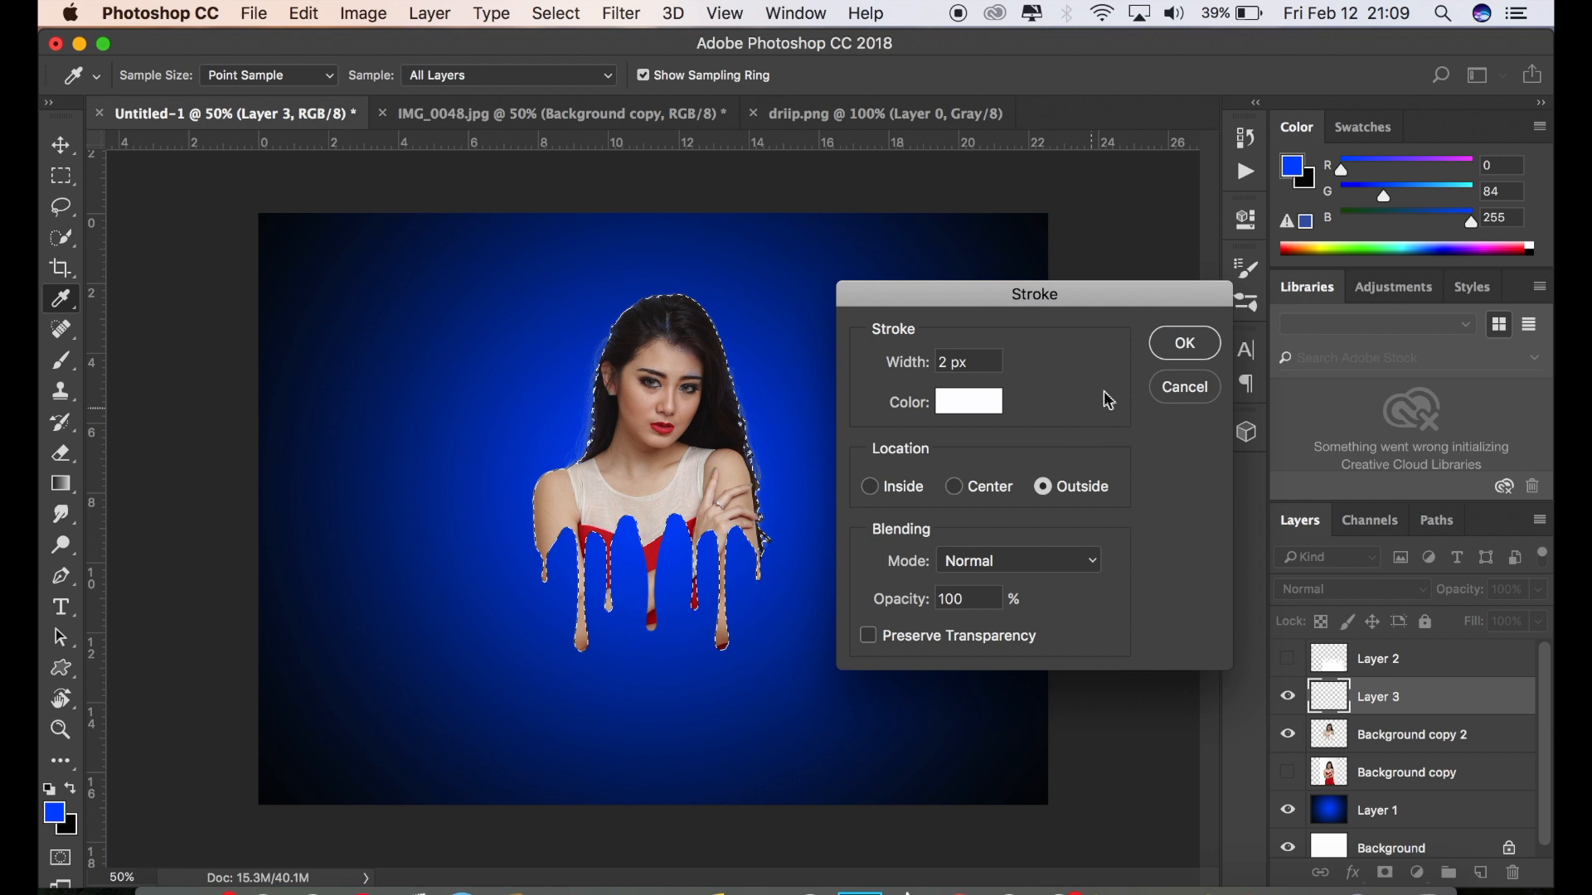
pyautogui.click(1185, 344)
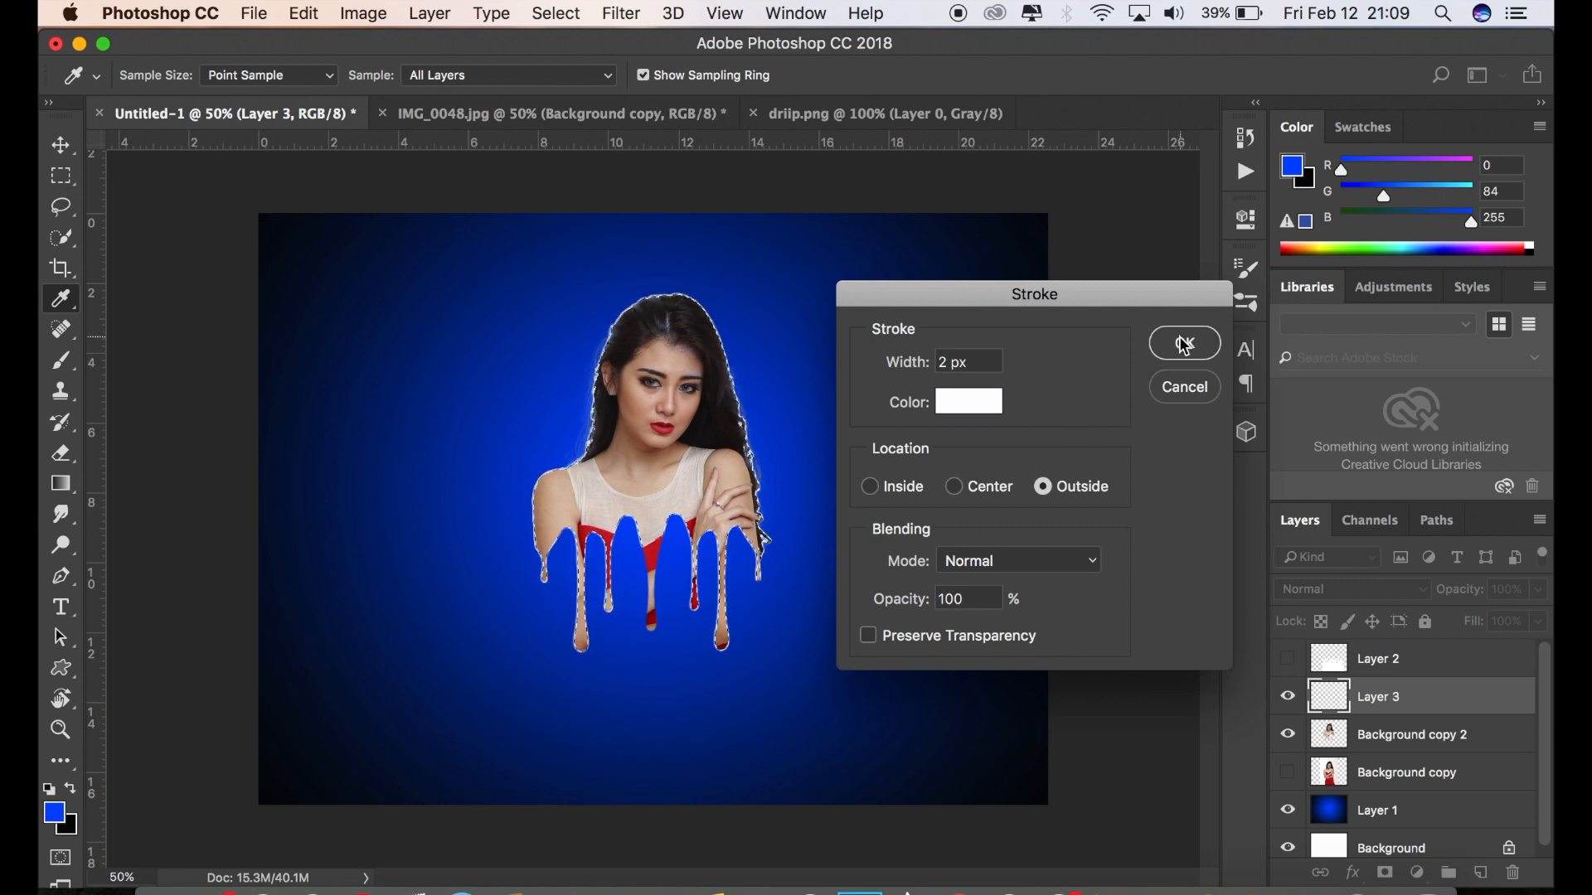
# Deselect the outlined cut-out of the woman
pyautogui.press('w')
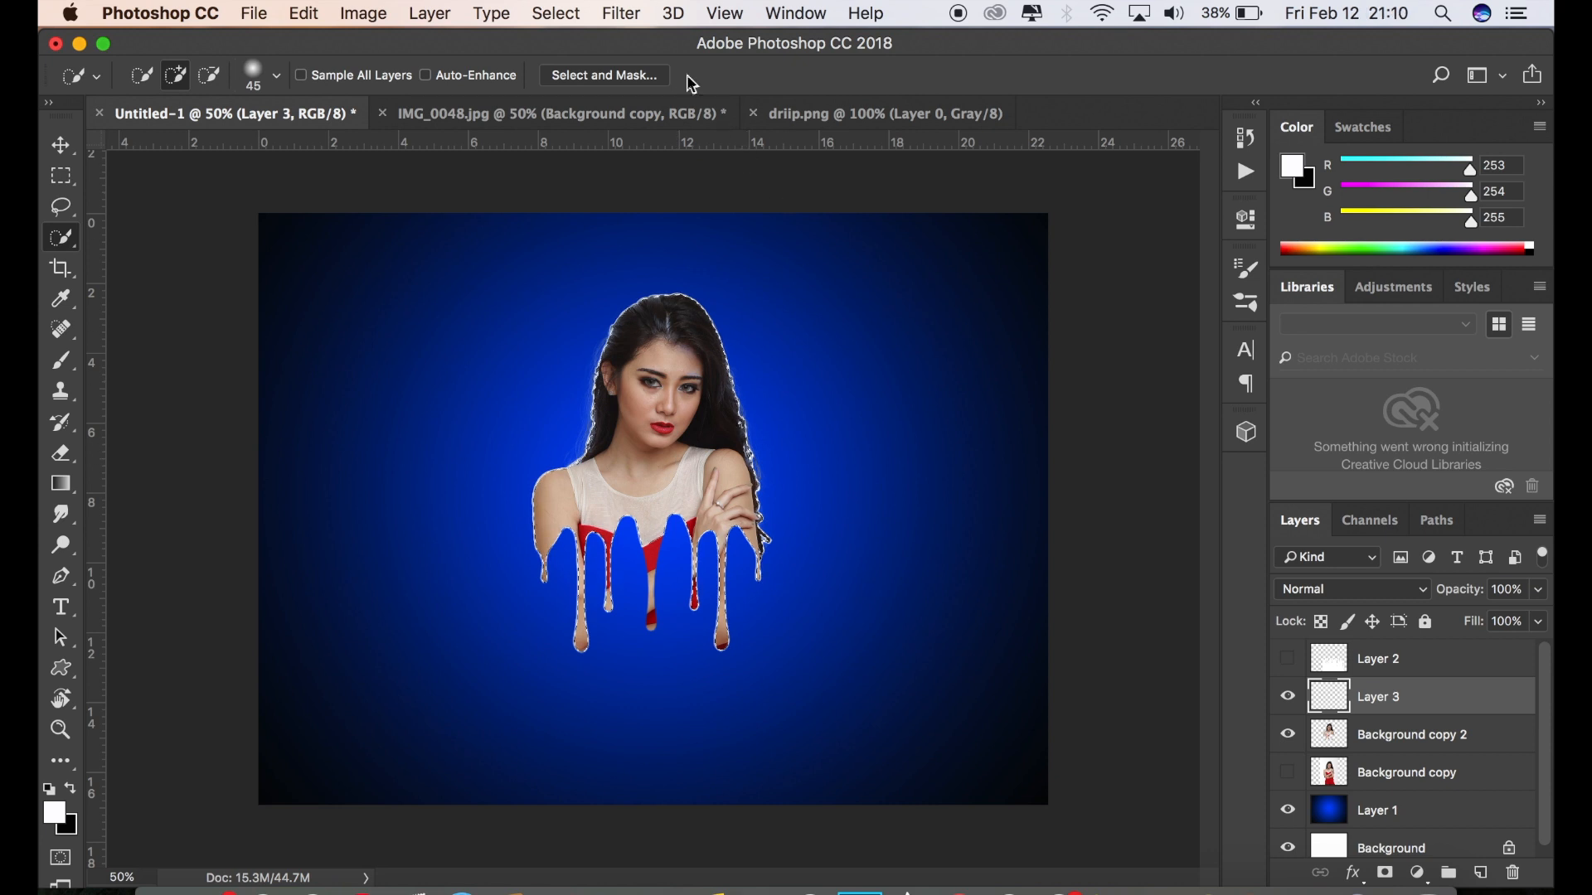
pyautogui.click(635, 24)
pyautogui.moveTo(556, 14)
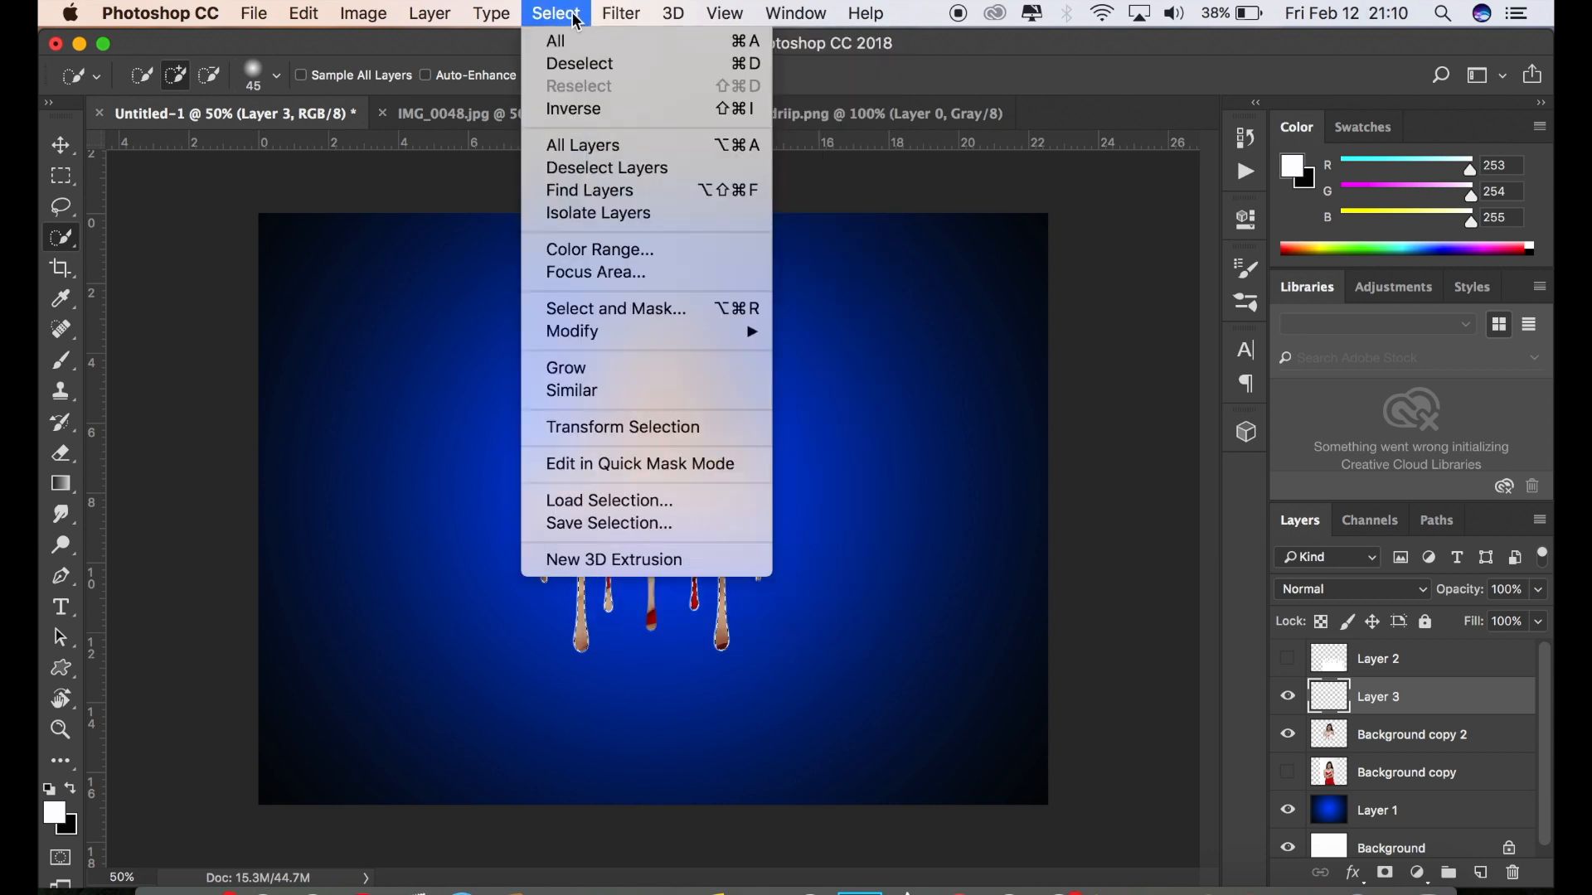
pyautogui.click(575, 63)
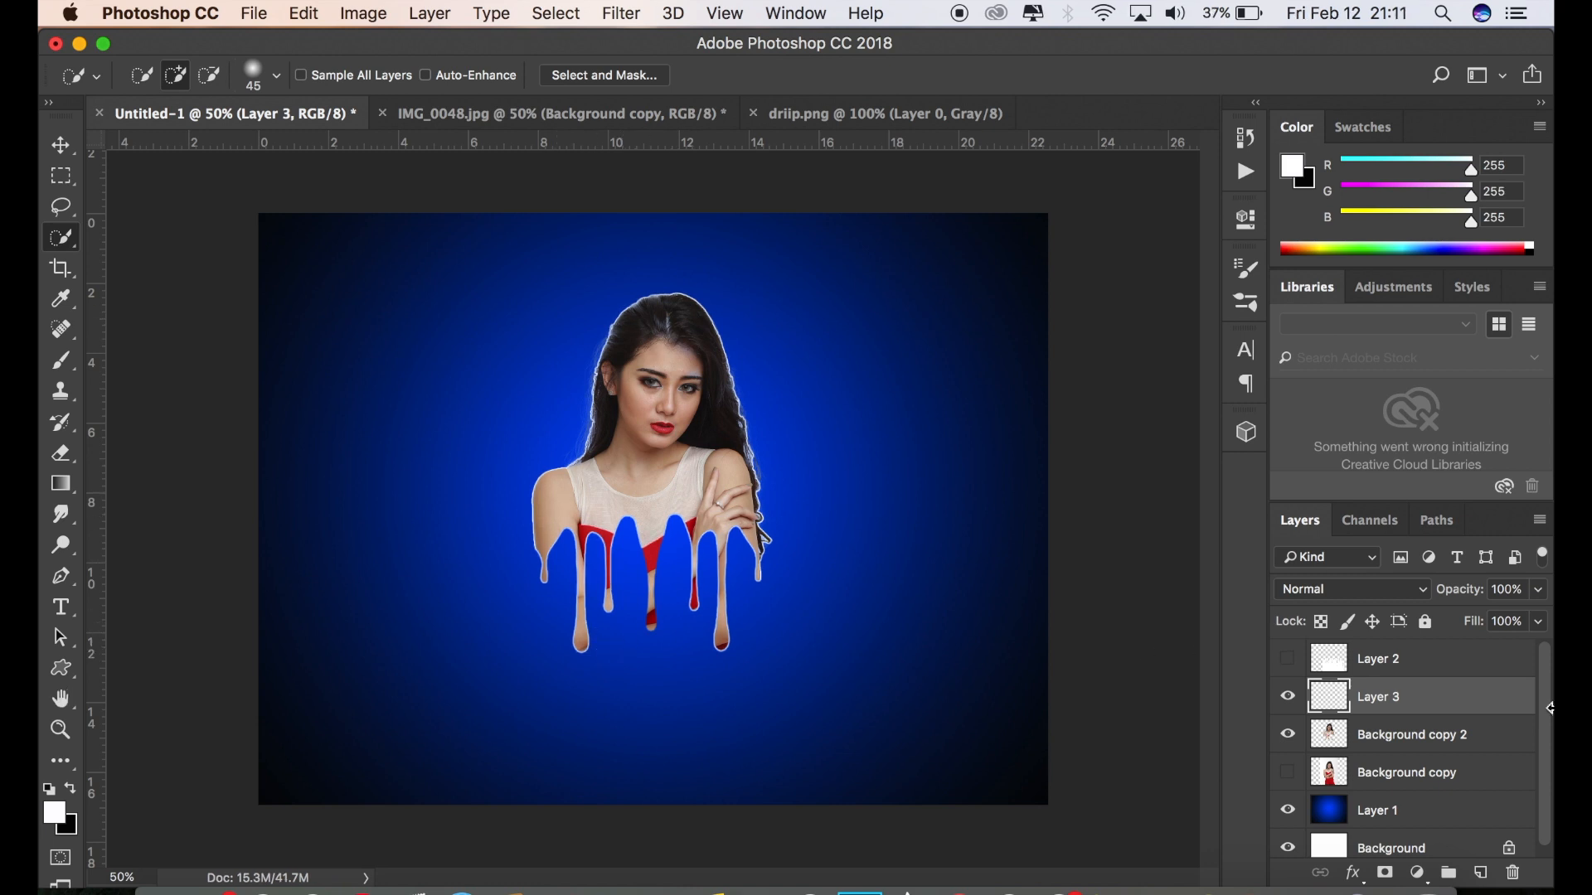
# Move Layer 3 below Background copy 2 and enable an Outer Glow in its layer style
pyautogui.moveTo(1430, 709); pyautogui.dragTo(1430, 750)
pyautogui.rightClick(1406, 735)
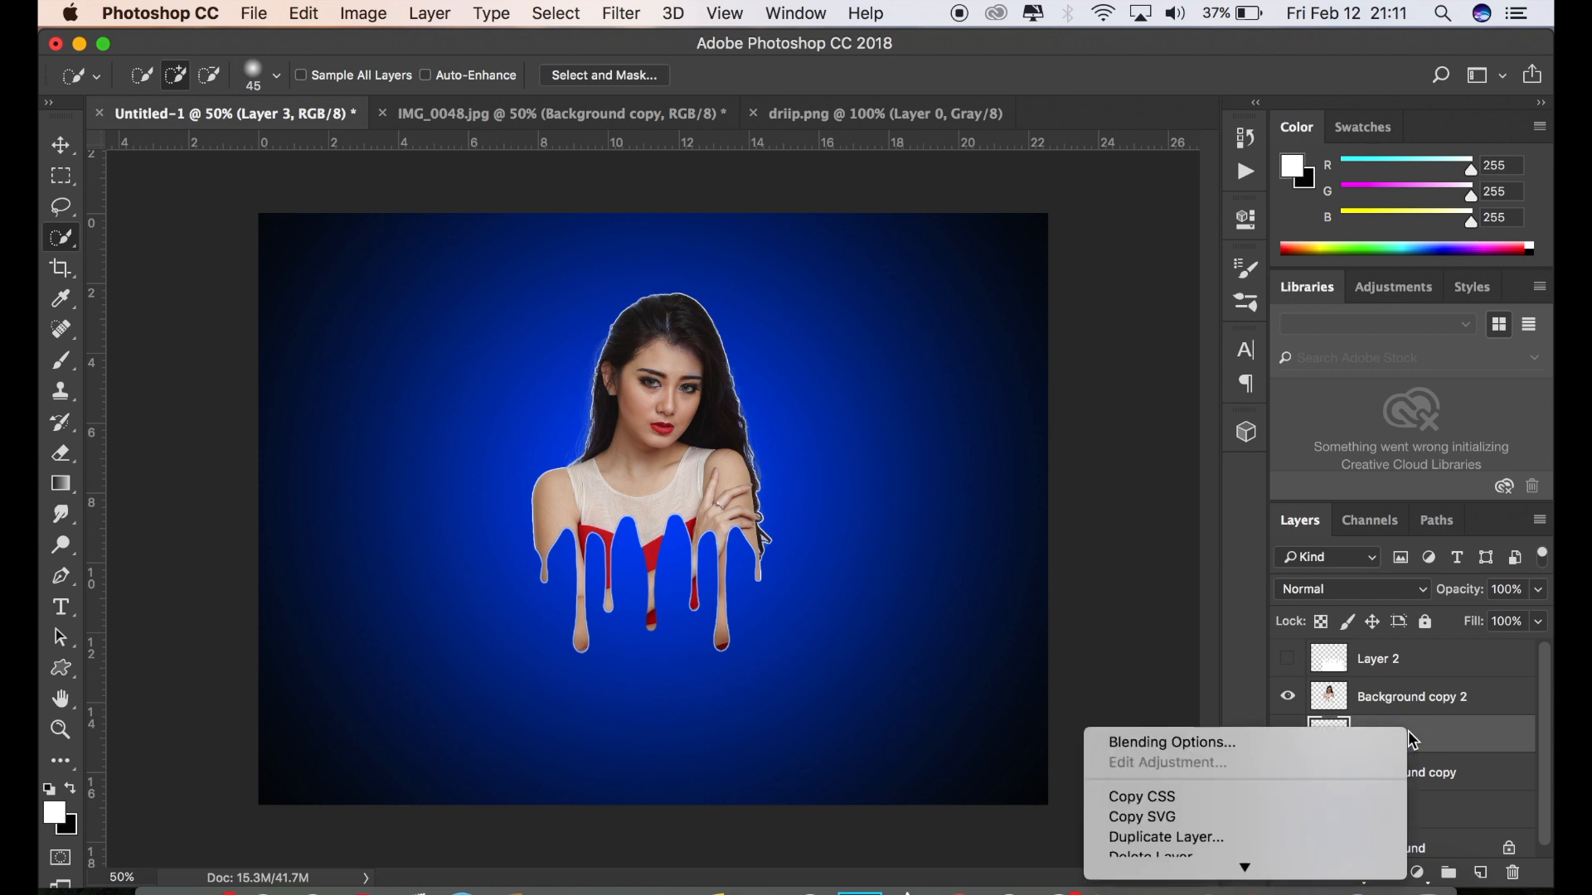
pyautogui.click(1393, 739)
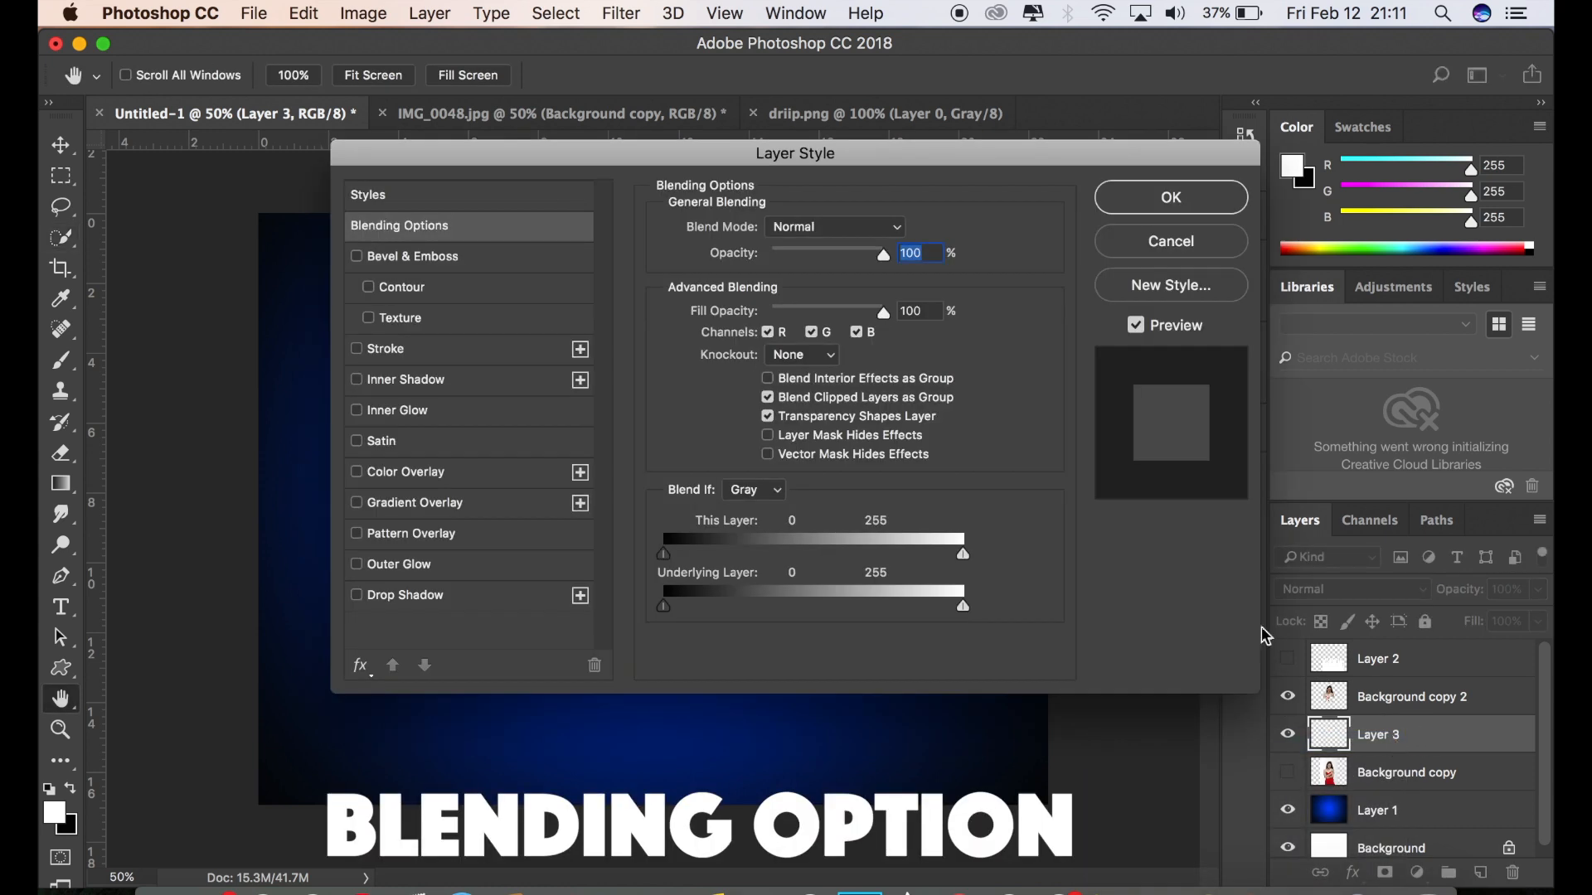
pyautogui.moveTo(917, 157); pyautogui.dragTo(1484, 114)
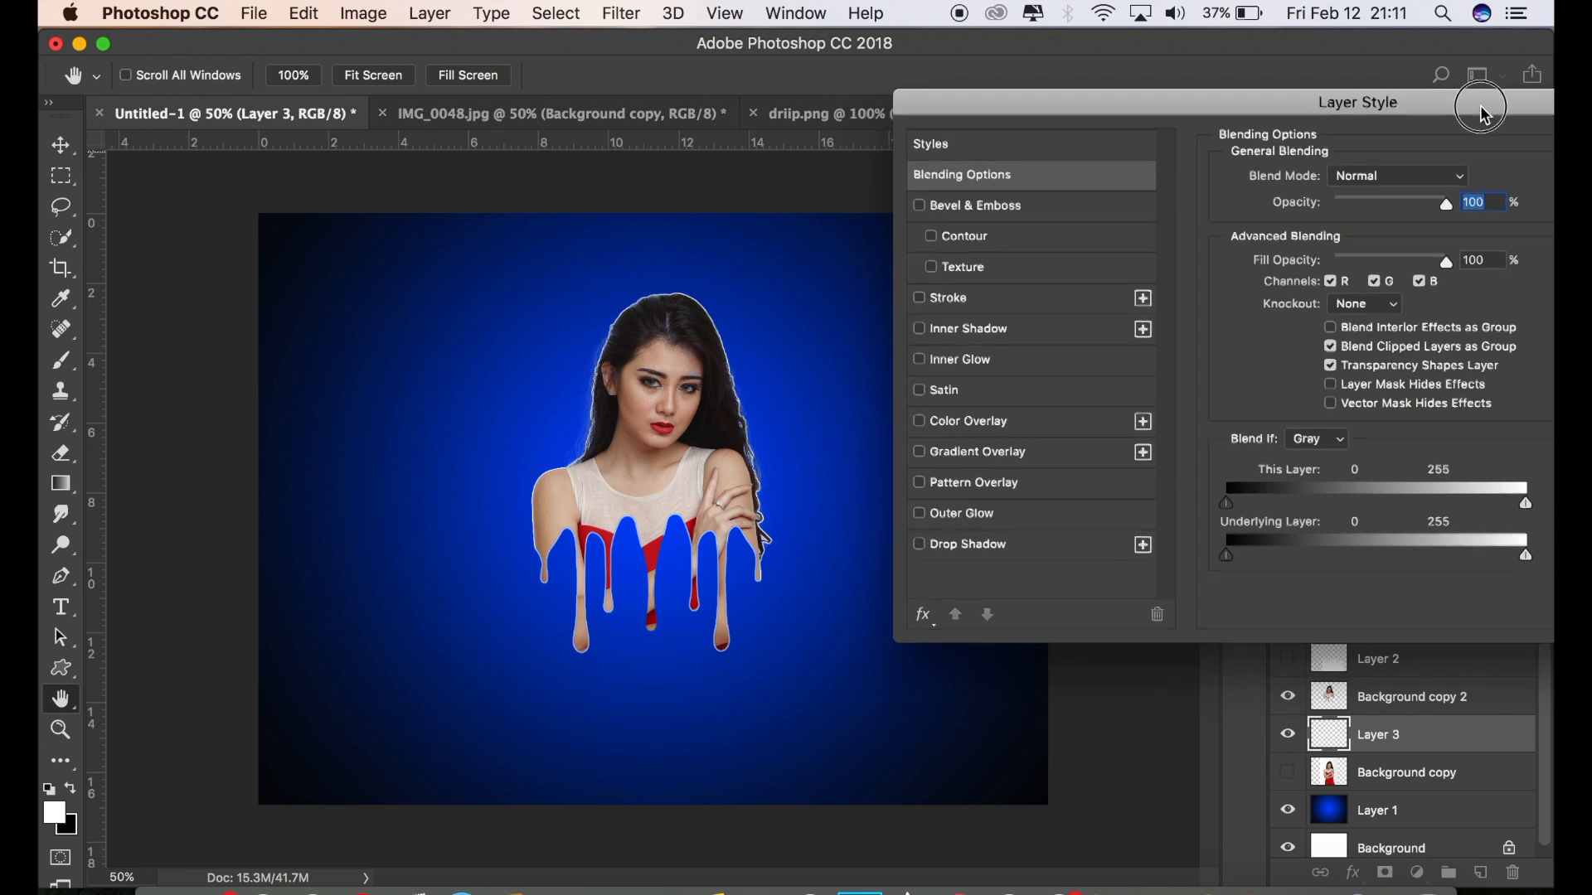
pyautogui.click(980, 514)
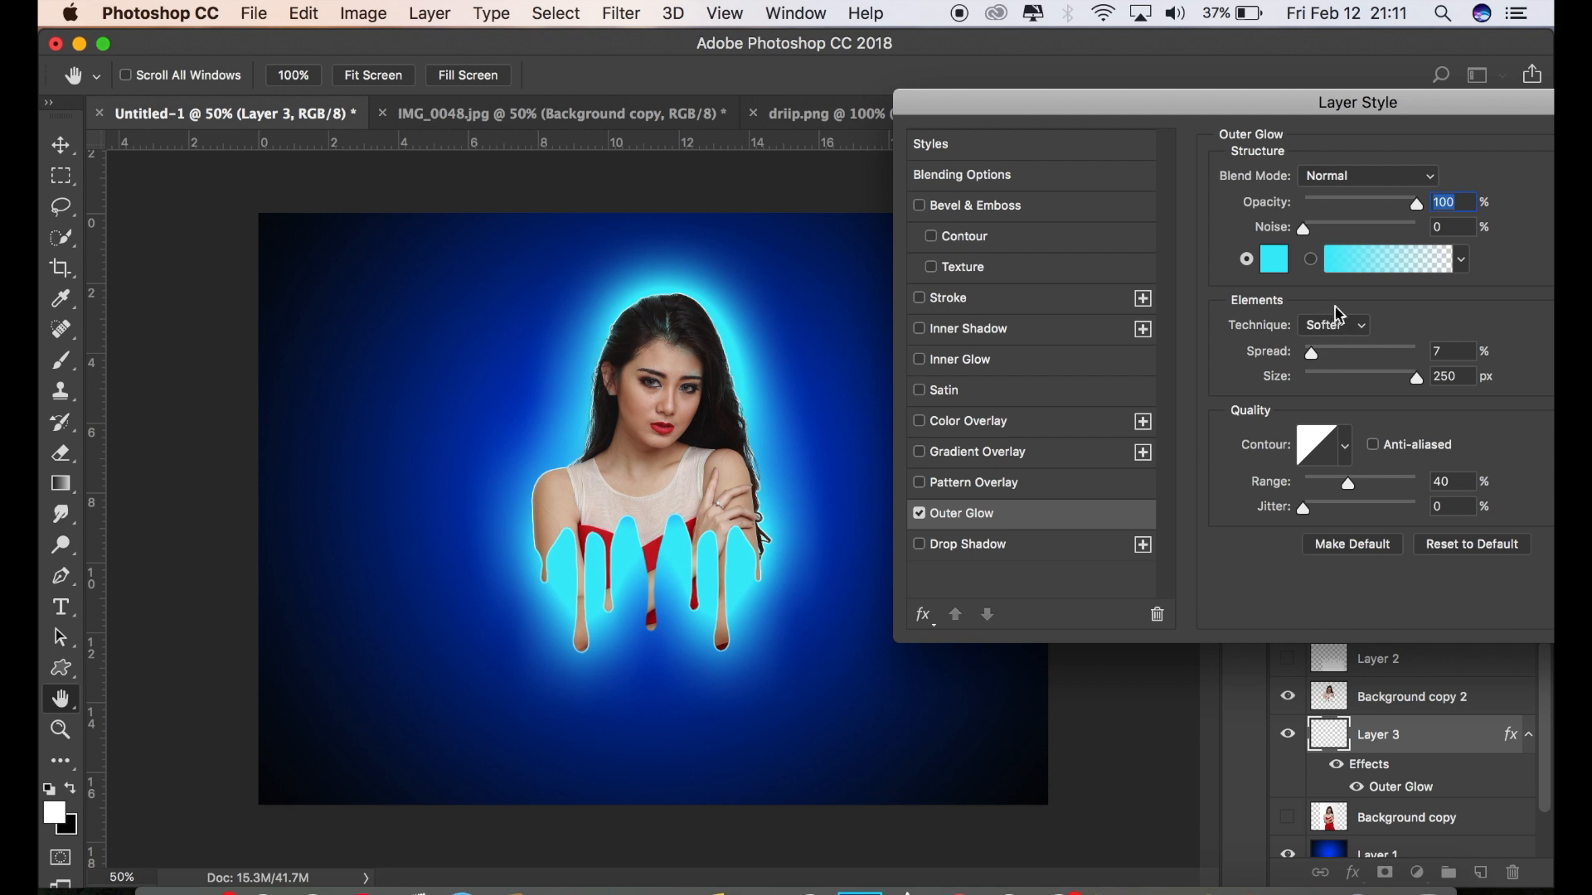
# Set the outer glow's size to 54 px and its spread to 5%
pyautogui.click(1344, 375)
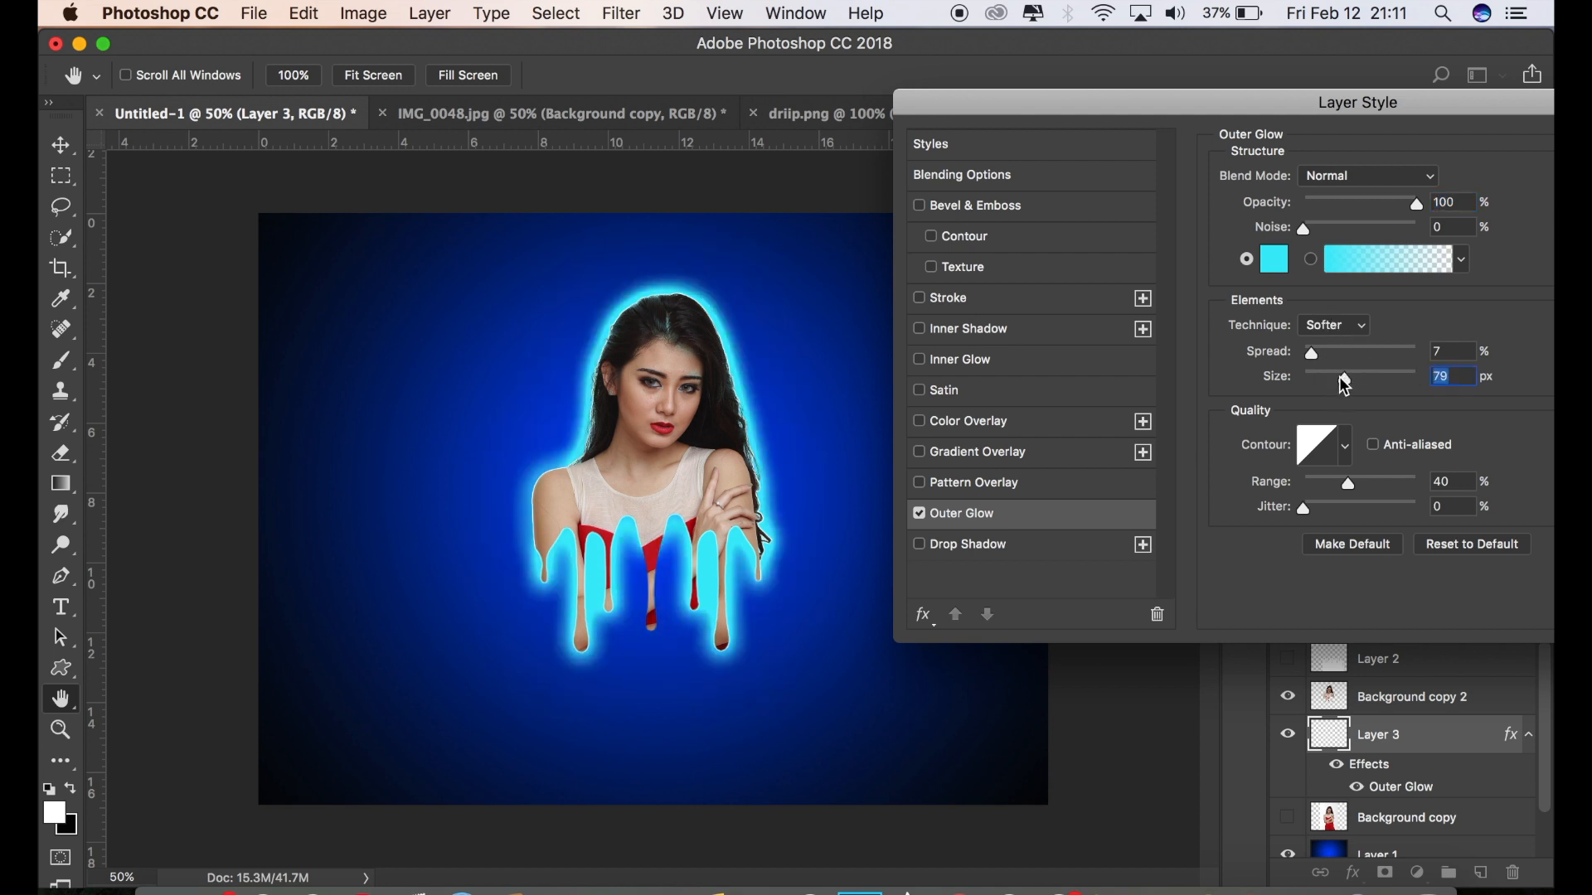
pyautogui.moveTo(1343, 379); pyautogui.dragTo(1334, 380)
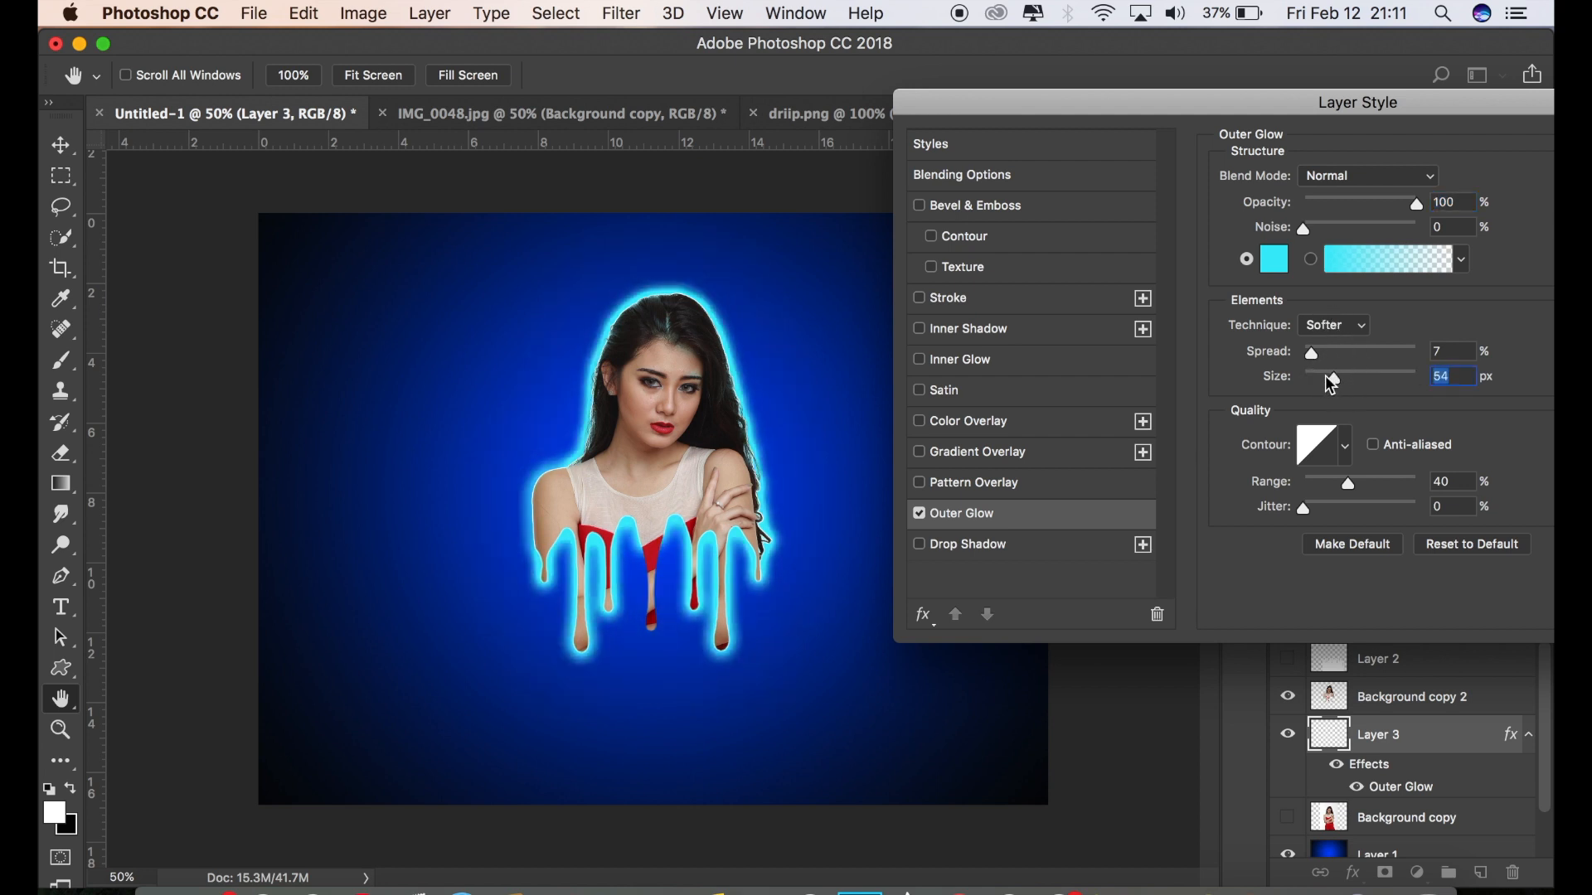
pyautogui.click(1307, 352)
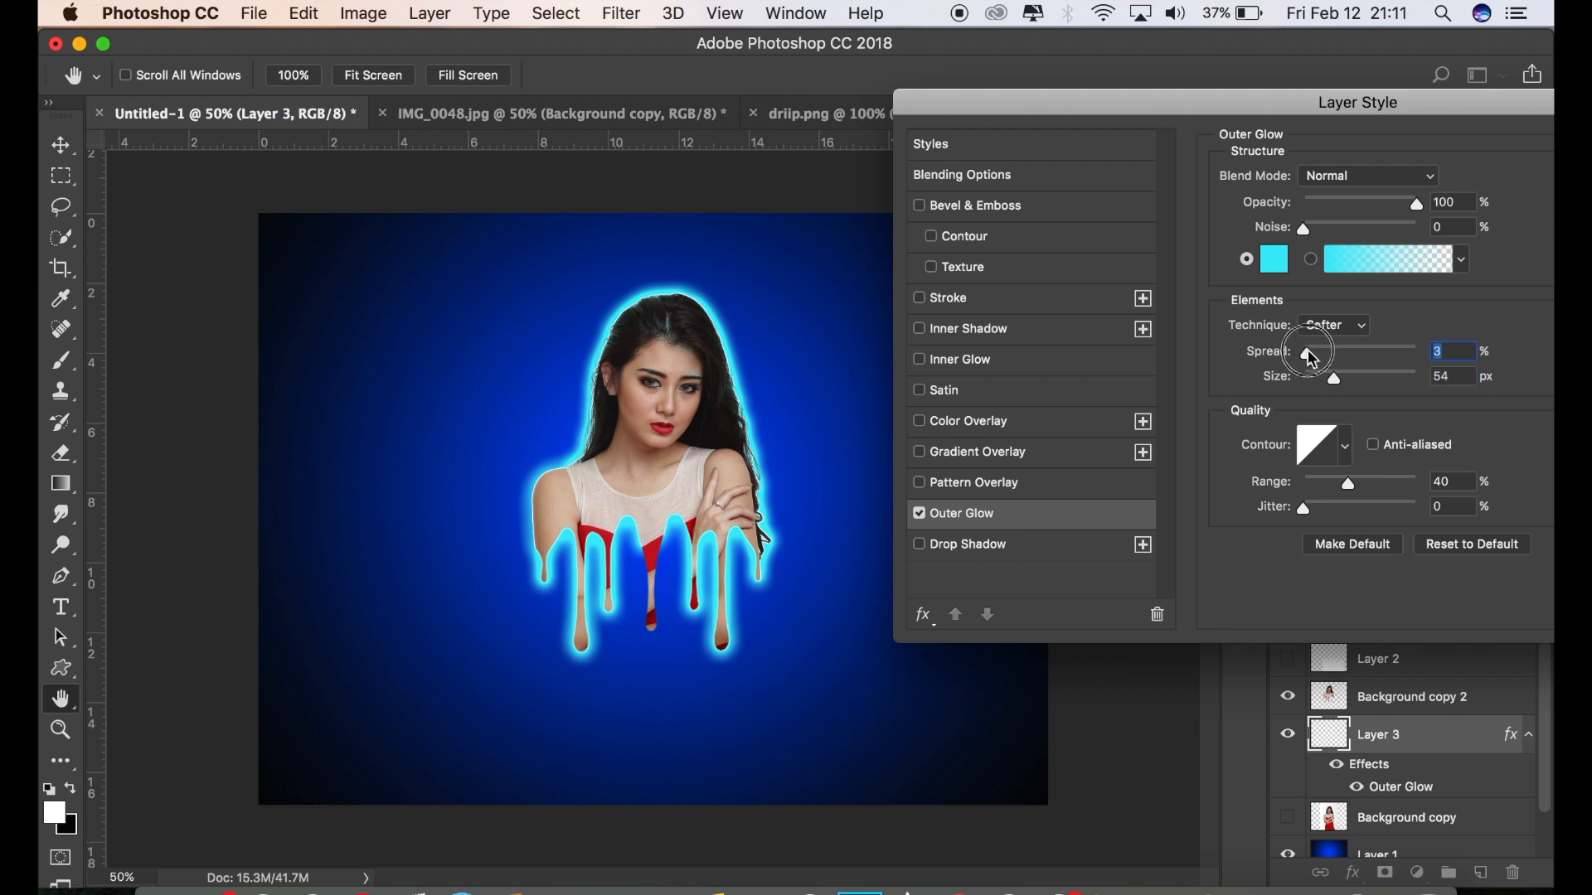
pyautogui.moveTo(1308, 350); pyautogui.dragTo(1310, 355)
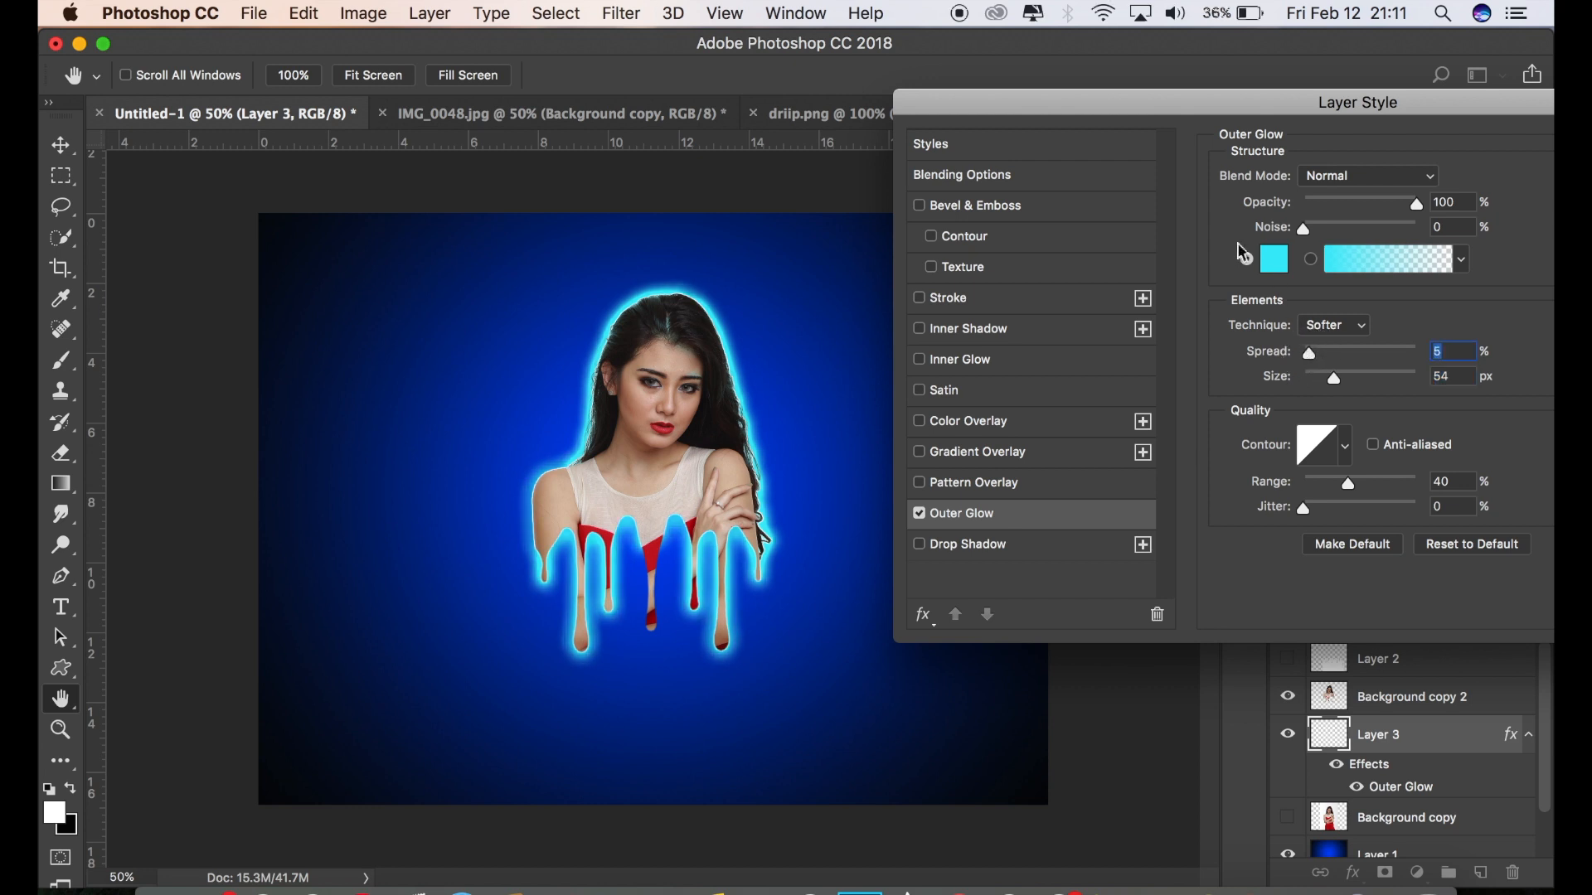
# Change the outer glow's colour to magenta (f526ee)
pyautogui.click(1273, 261)
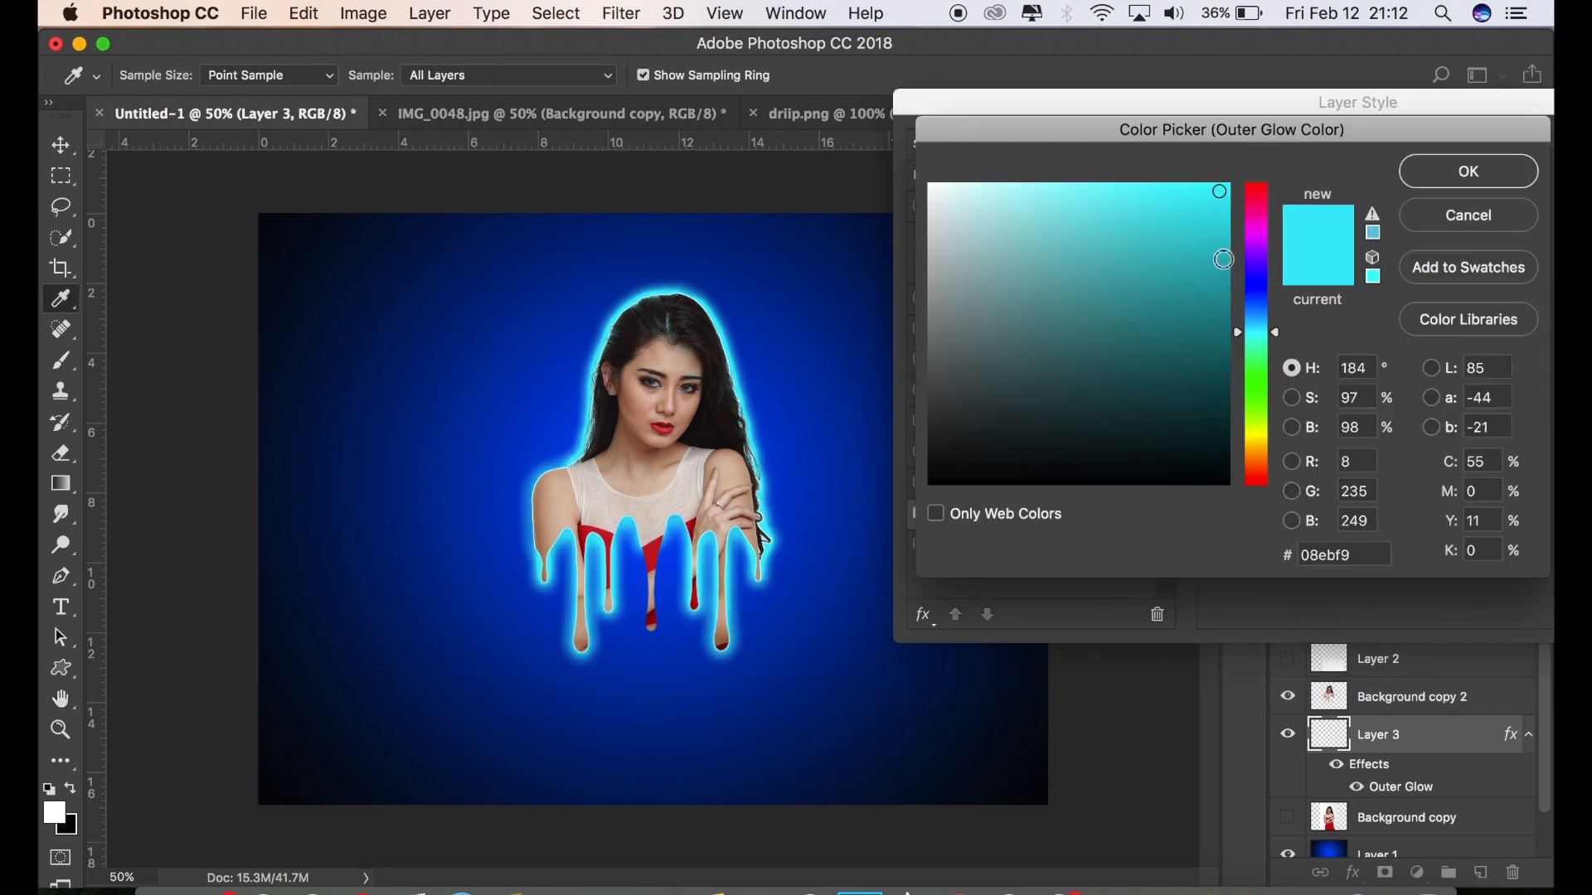
pyautogui.click(1252, 193)
pyautogui.moveTo(1251, 192); pyautogui.dragTo(1258, 184)
pyautogui.click(1256, 194)
pyautogui.click(1255, 233)
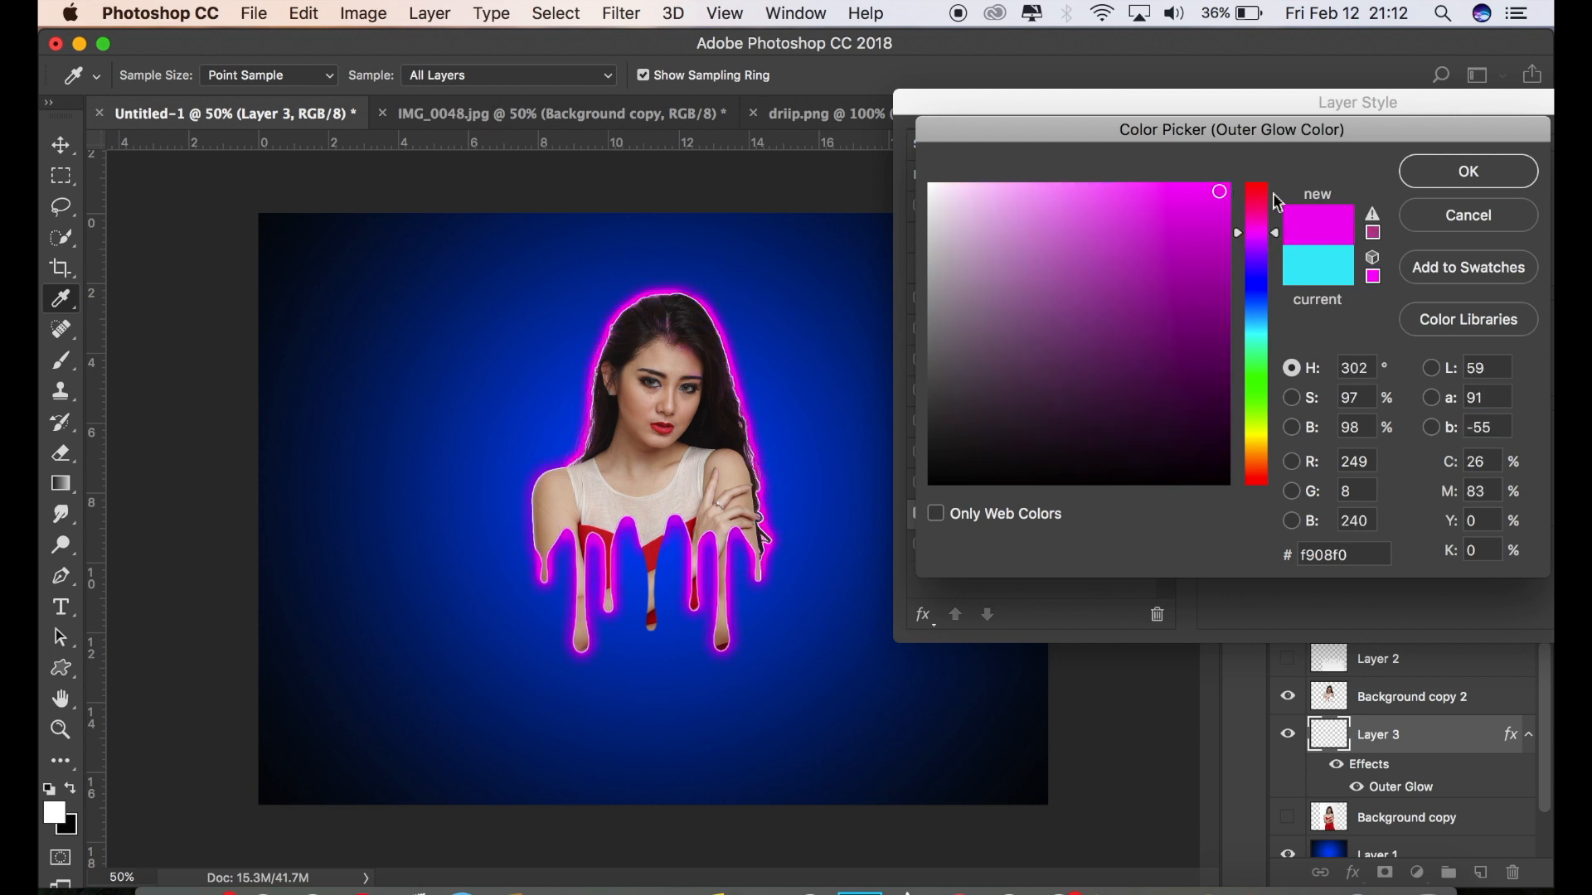
pyautogui.click(1183, 193)
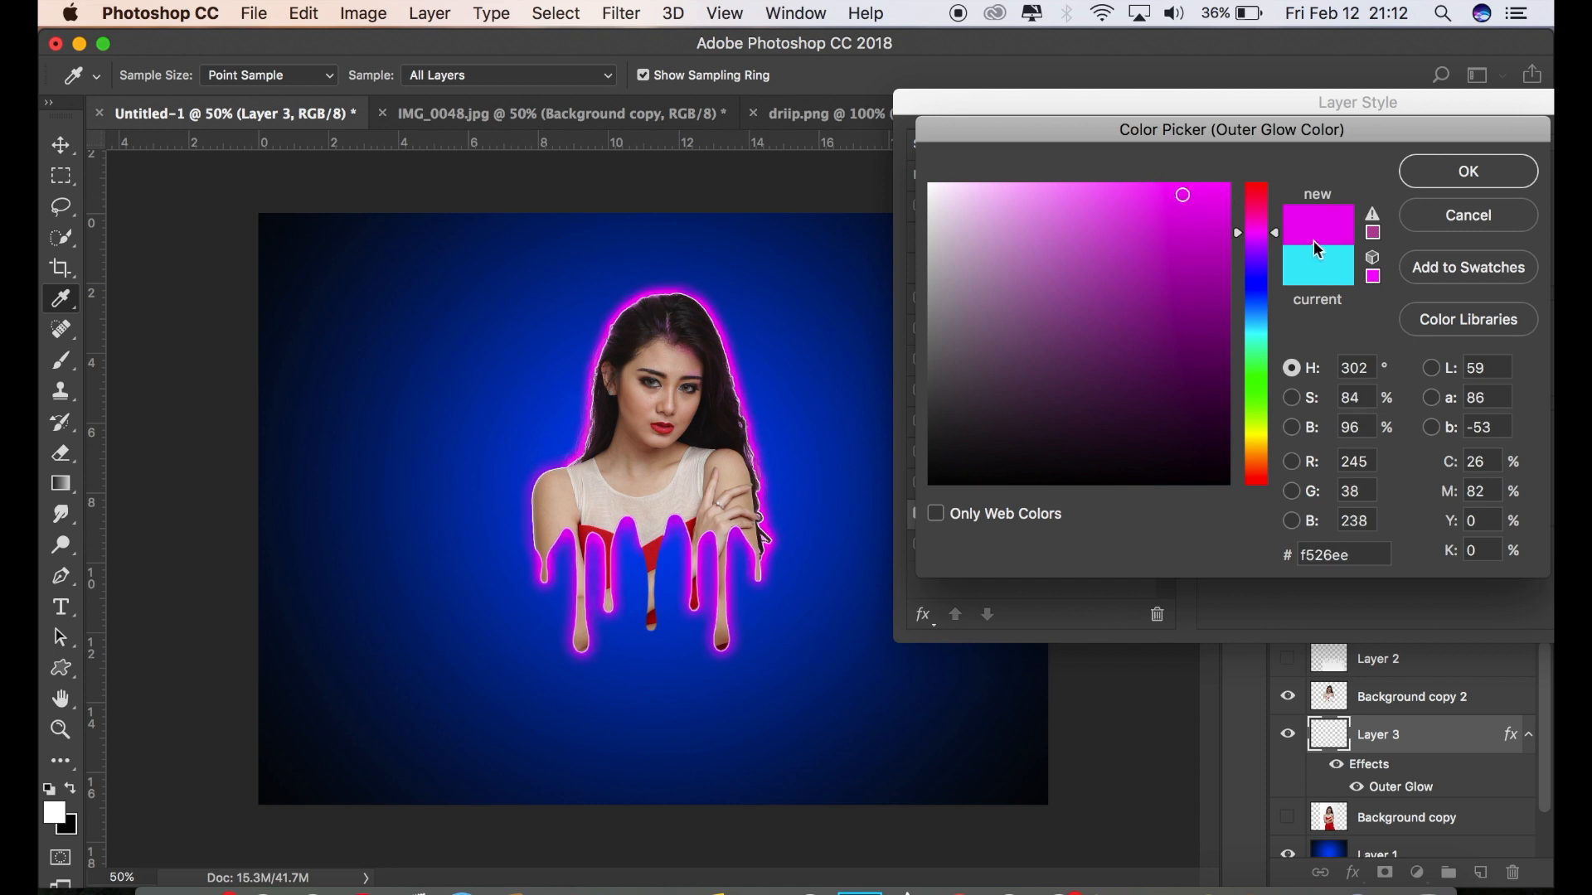
pyautogui.click(1433, 175)
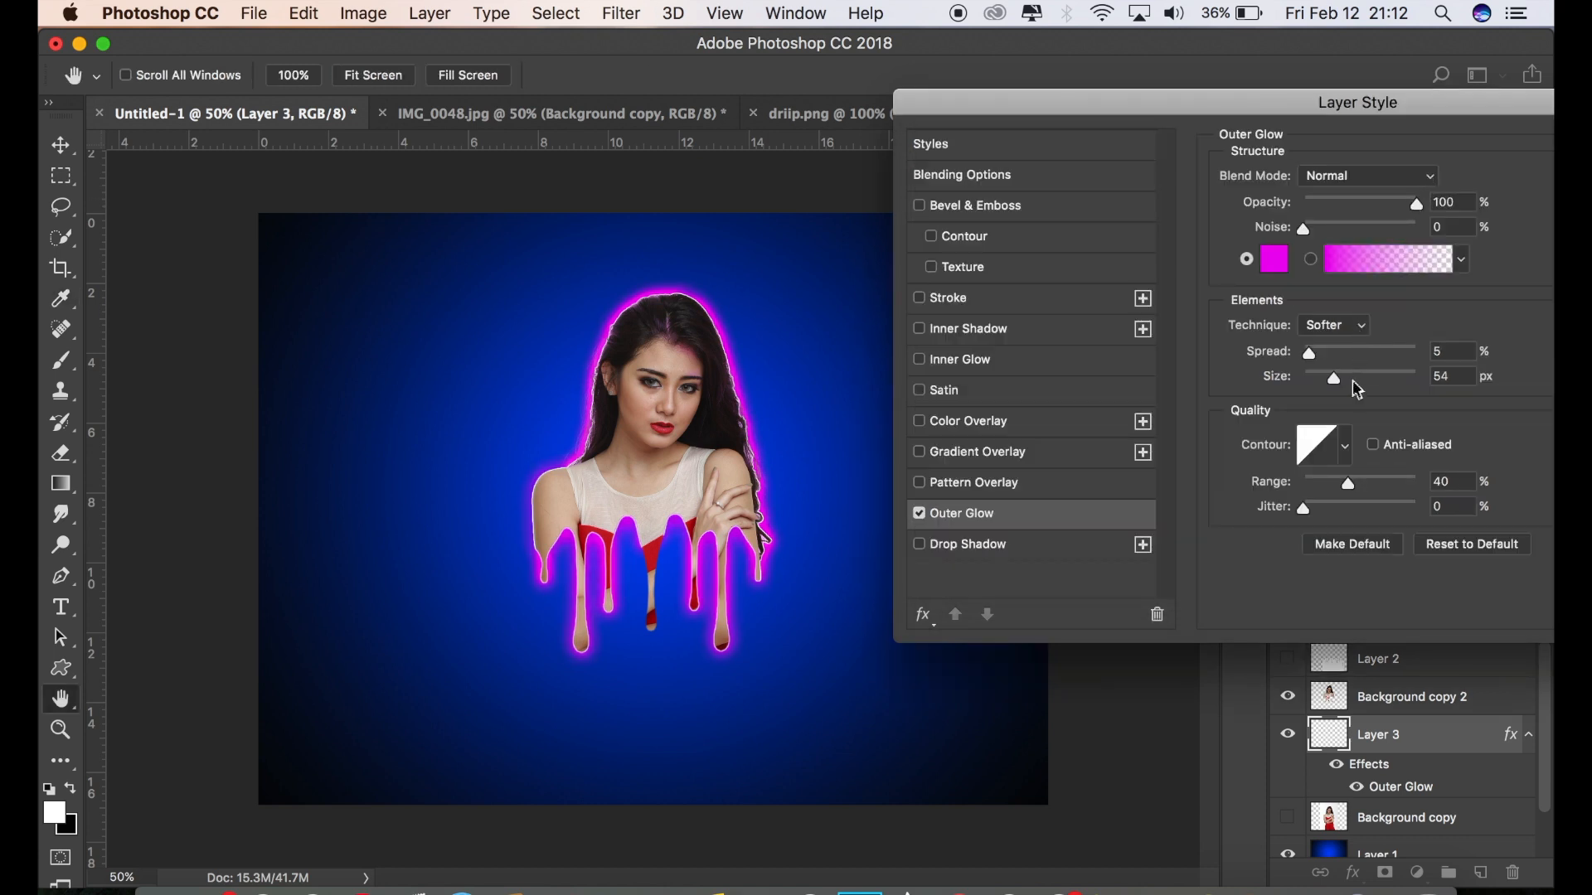
# Reduce the outer glow's size to 32 px and apply the layer style to Layer 3
pyautogui.moveTo(1331, 375); pyautogui.dragTo(1325, 382)
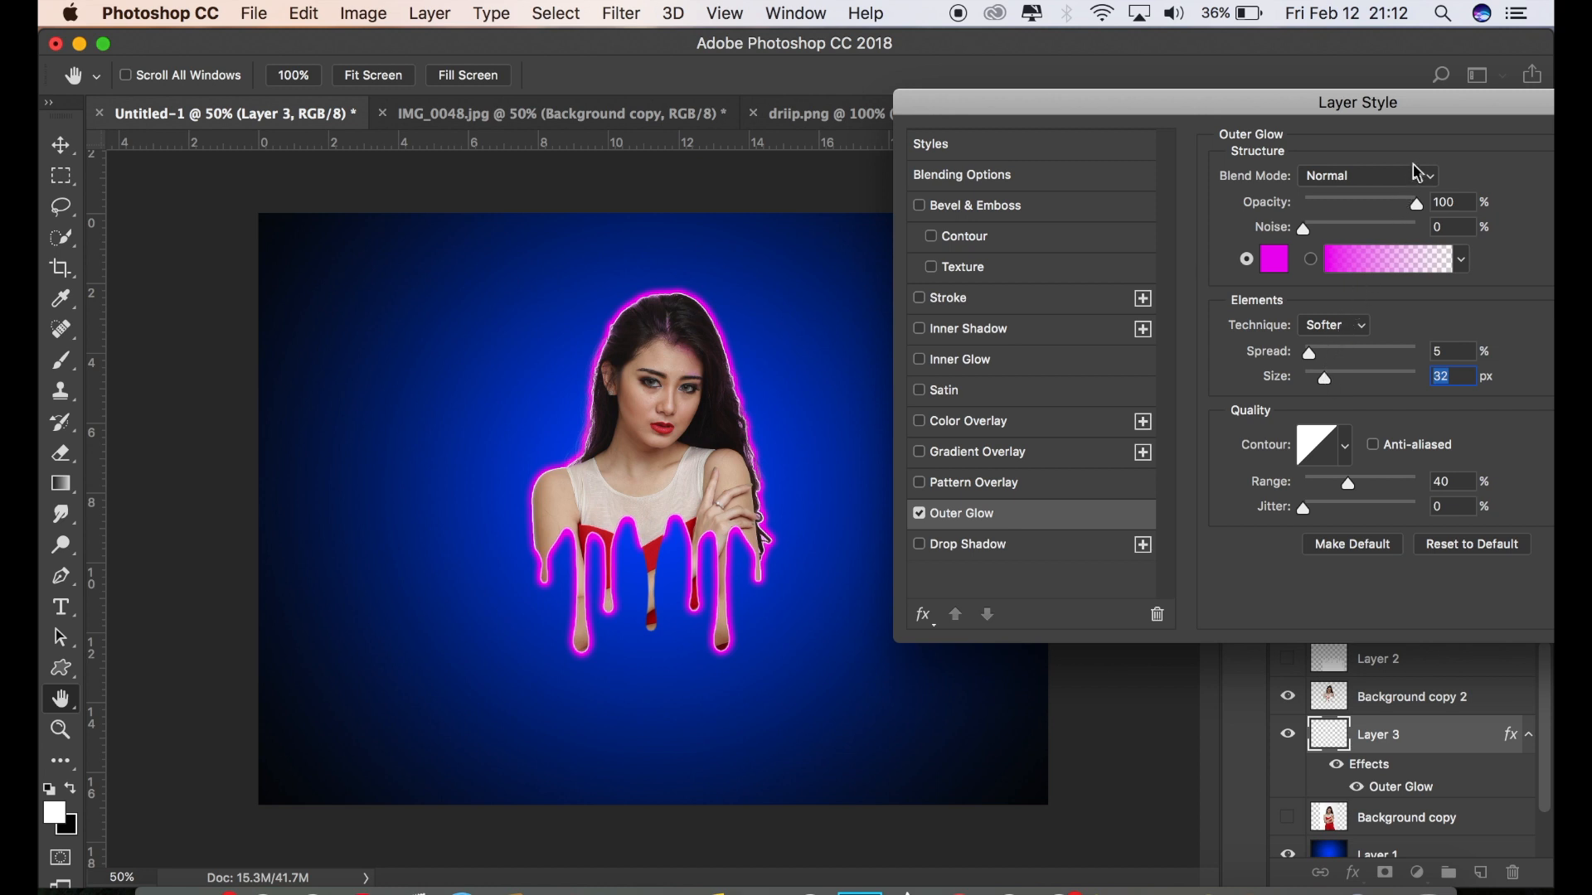
pyautogui.moveTo(1451, 106); pyautogui.dragTo(1171, 134)
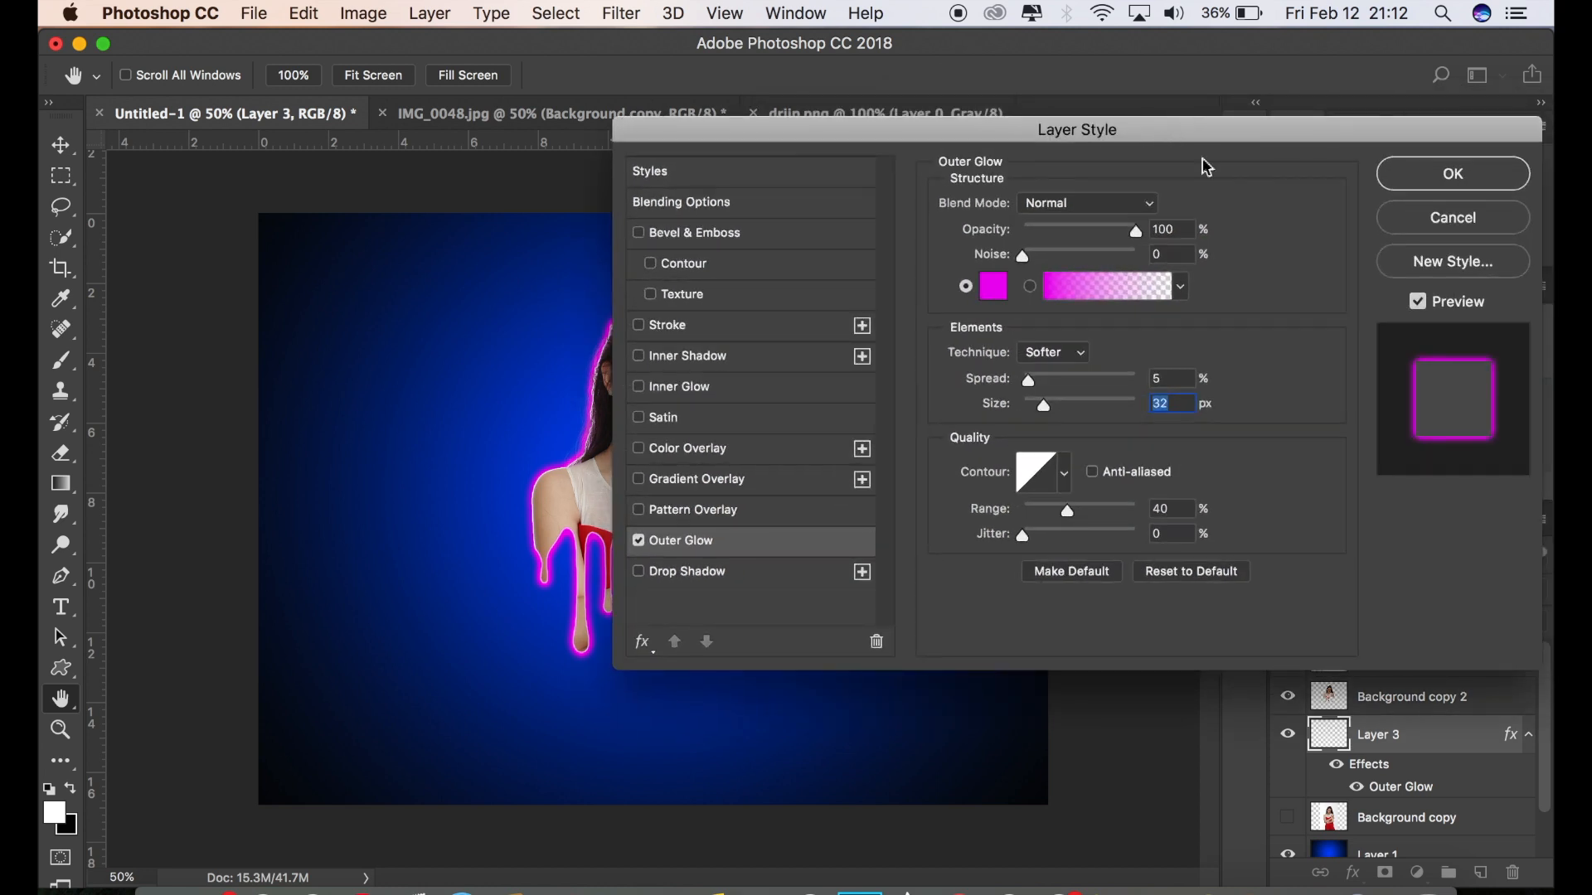
pyautogui.click(1414, 178)
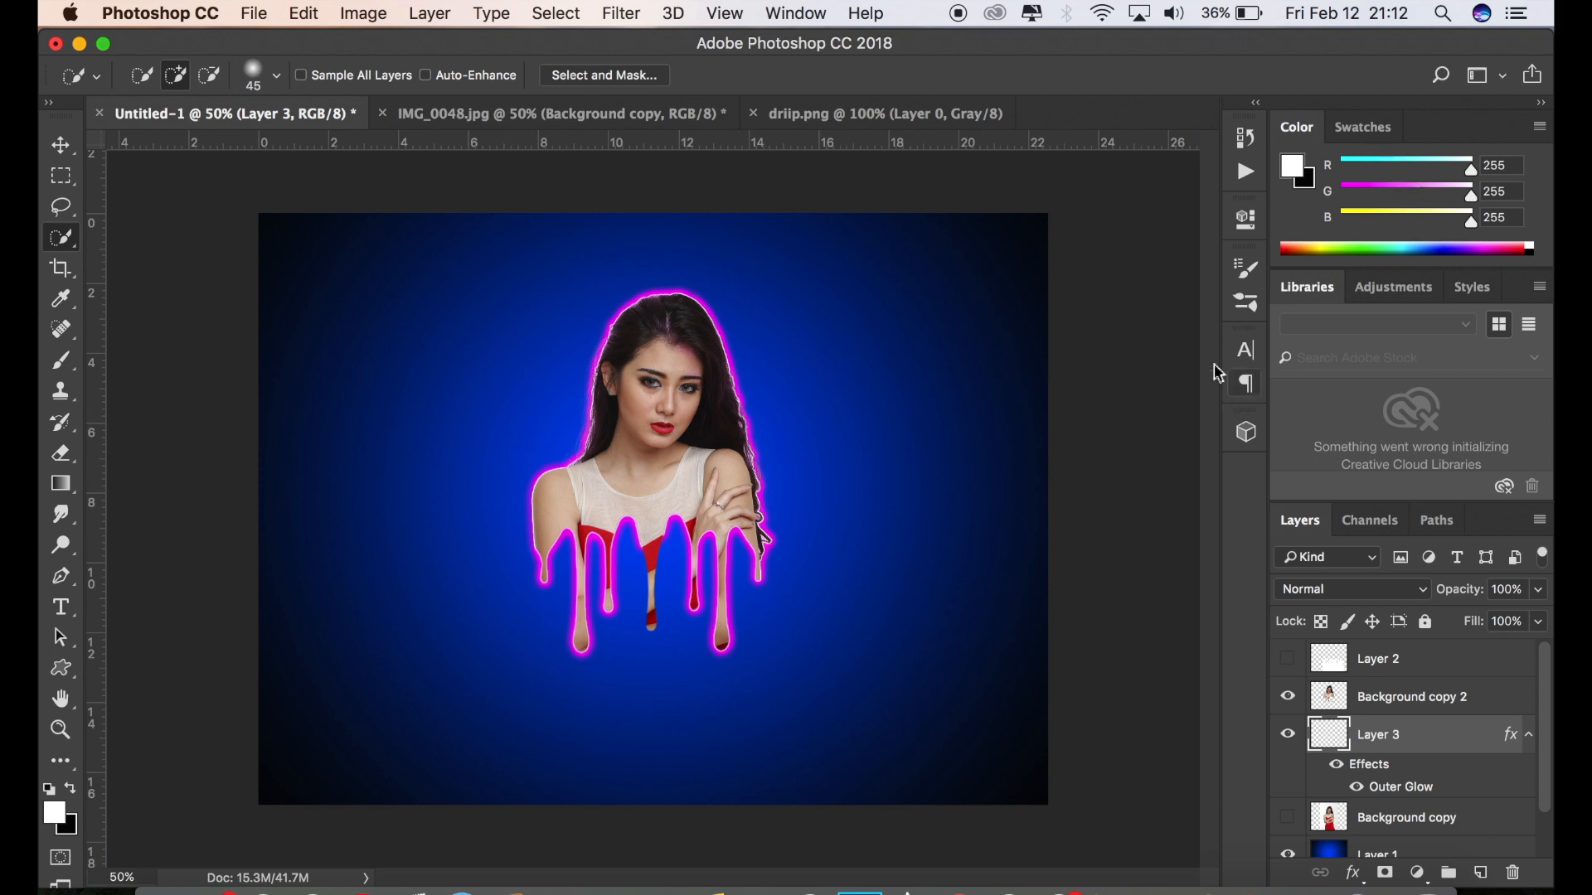
# Add a blank layer above Background copy 2 and move it beneath Layer 3
pyautogui.click(1409, 703)
pyautogui.click(1482, 873)
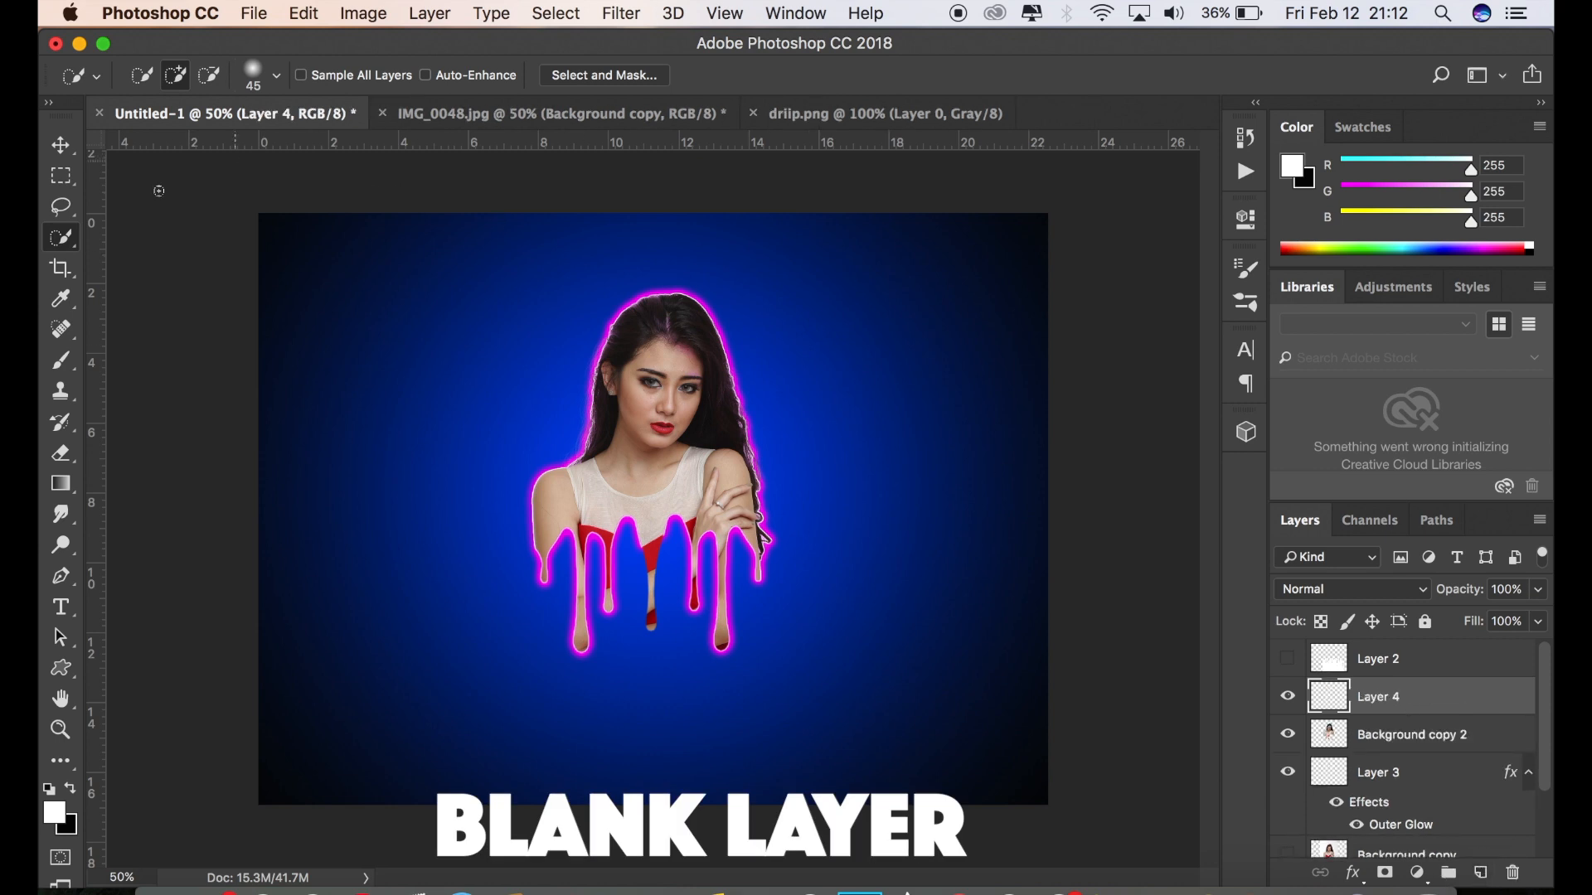
pyautogui.click(63, 363)
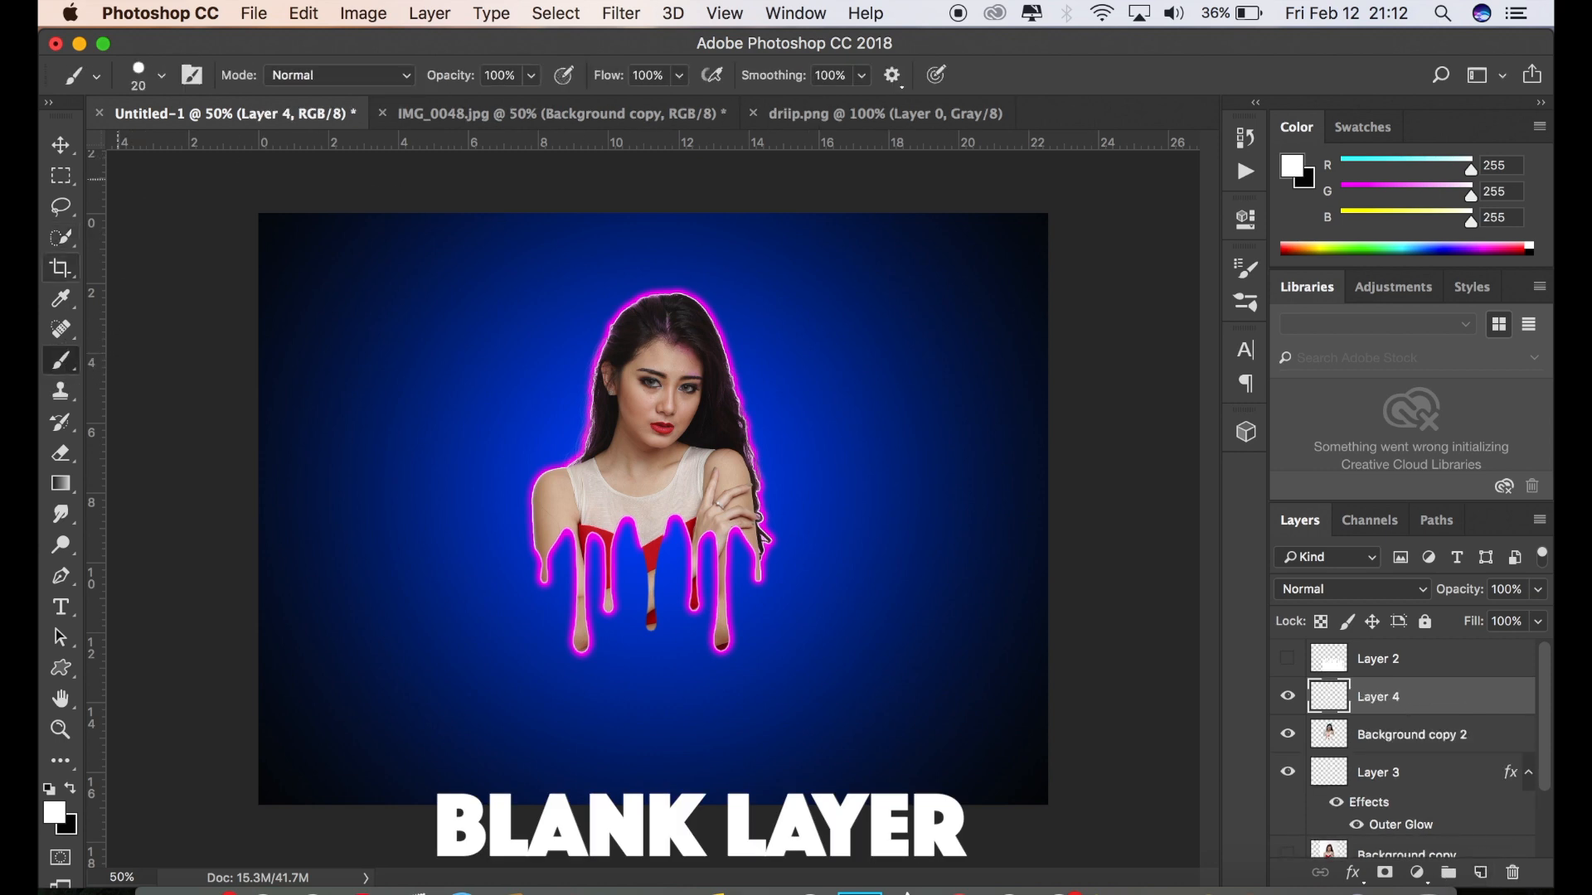
pyautogui.click(158, 75)
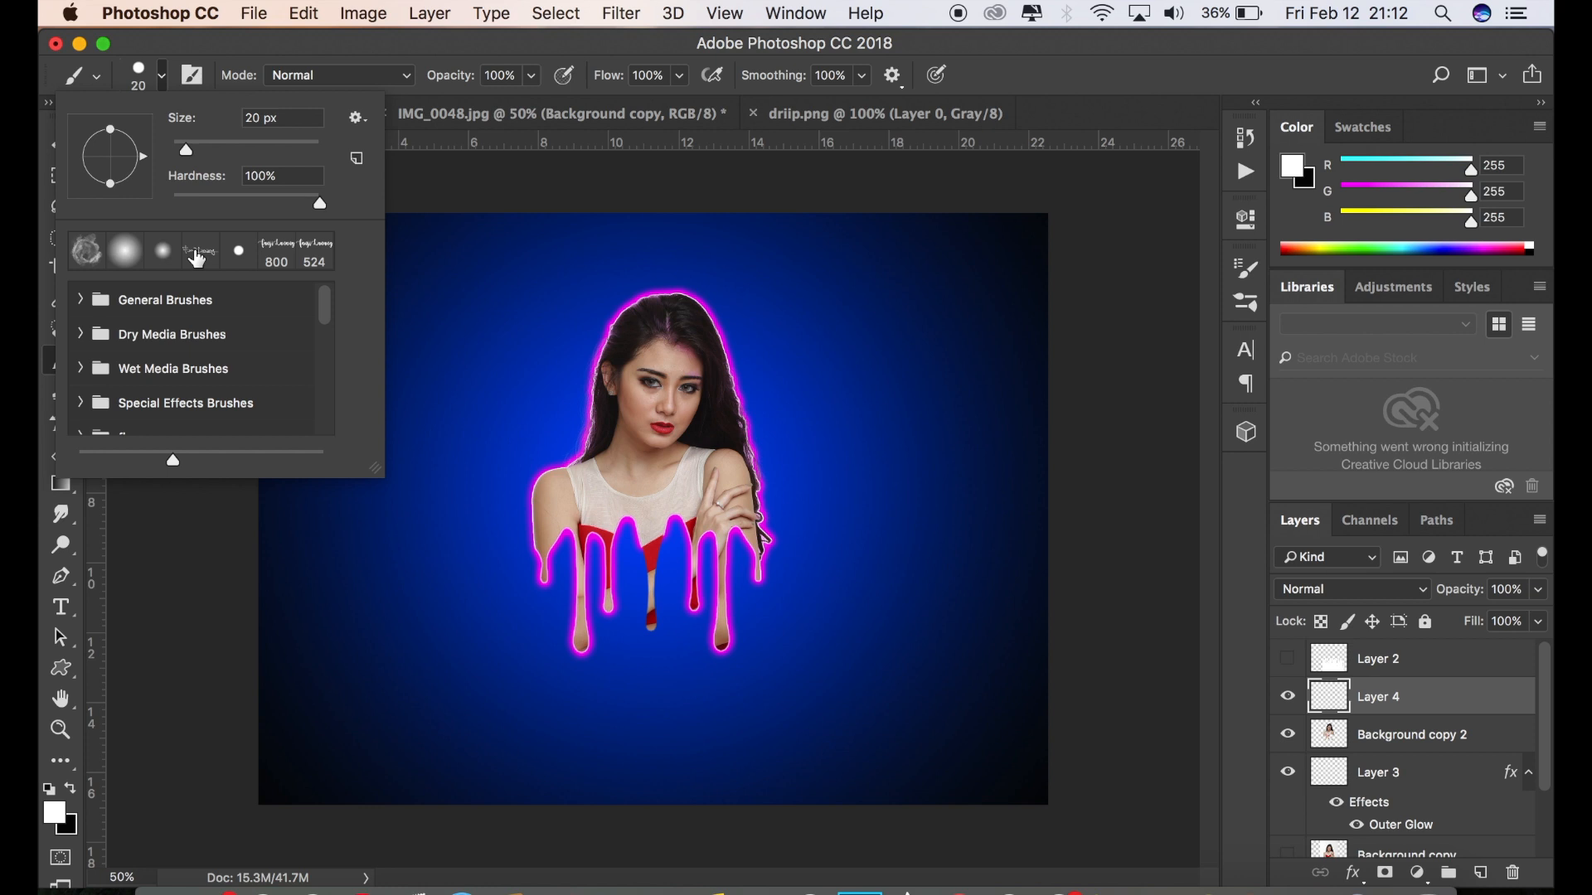
pyautogui.click(1052, 93)
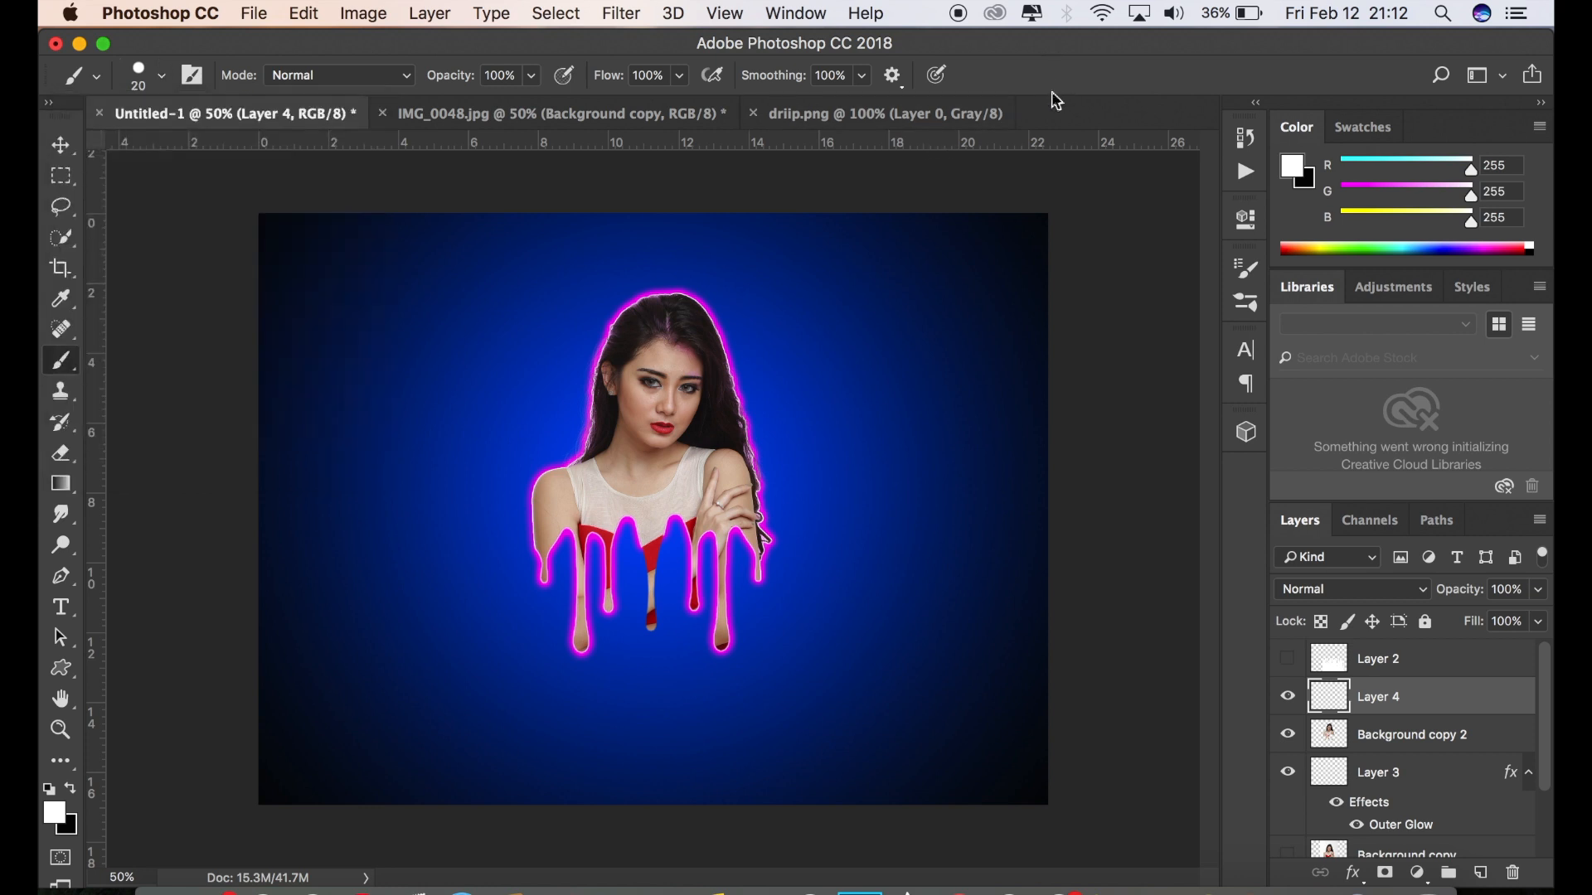
pyautogui.moveTo(1453, 699); pyautogui.dragTo(1449, 824)
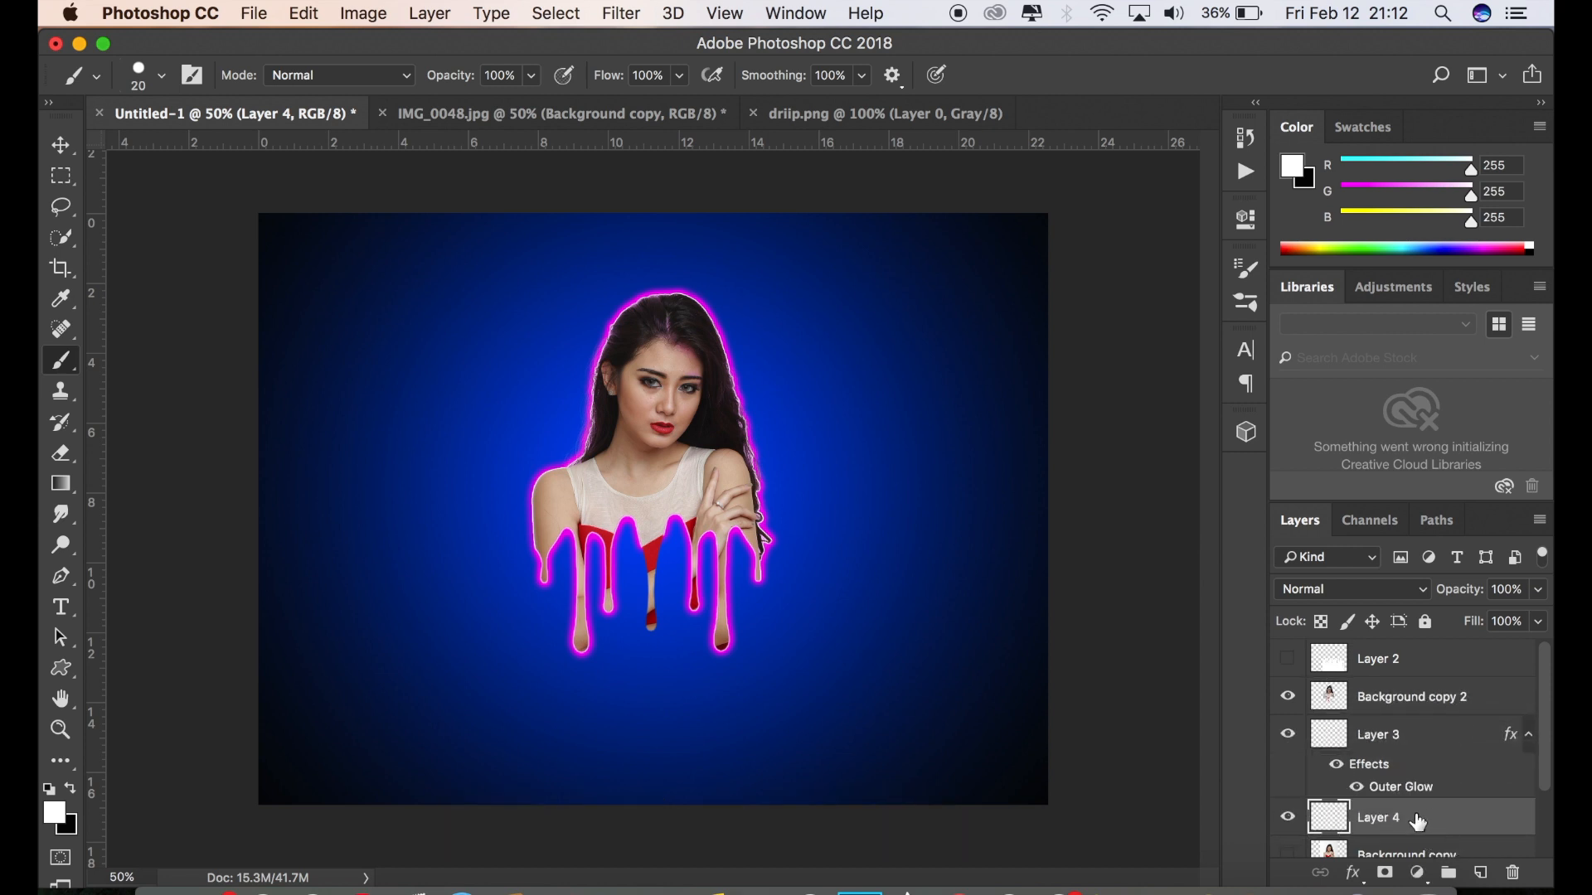
# Choose the 284 px spatter tip for the Brush tool
pyautogui.moveTo(60, 359); pyautogui.dragTo(120, 362)
pyautogui.click(191, 76)
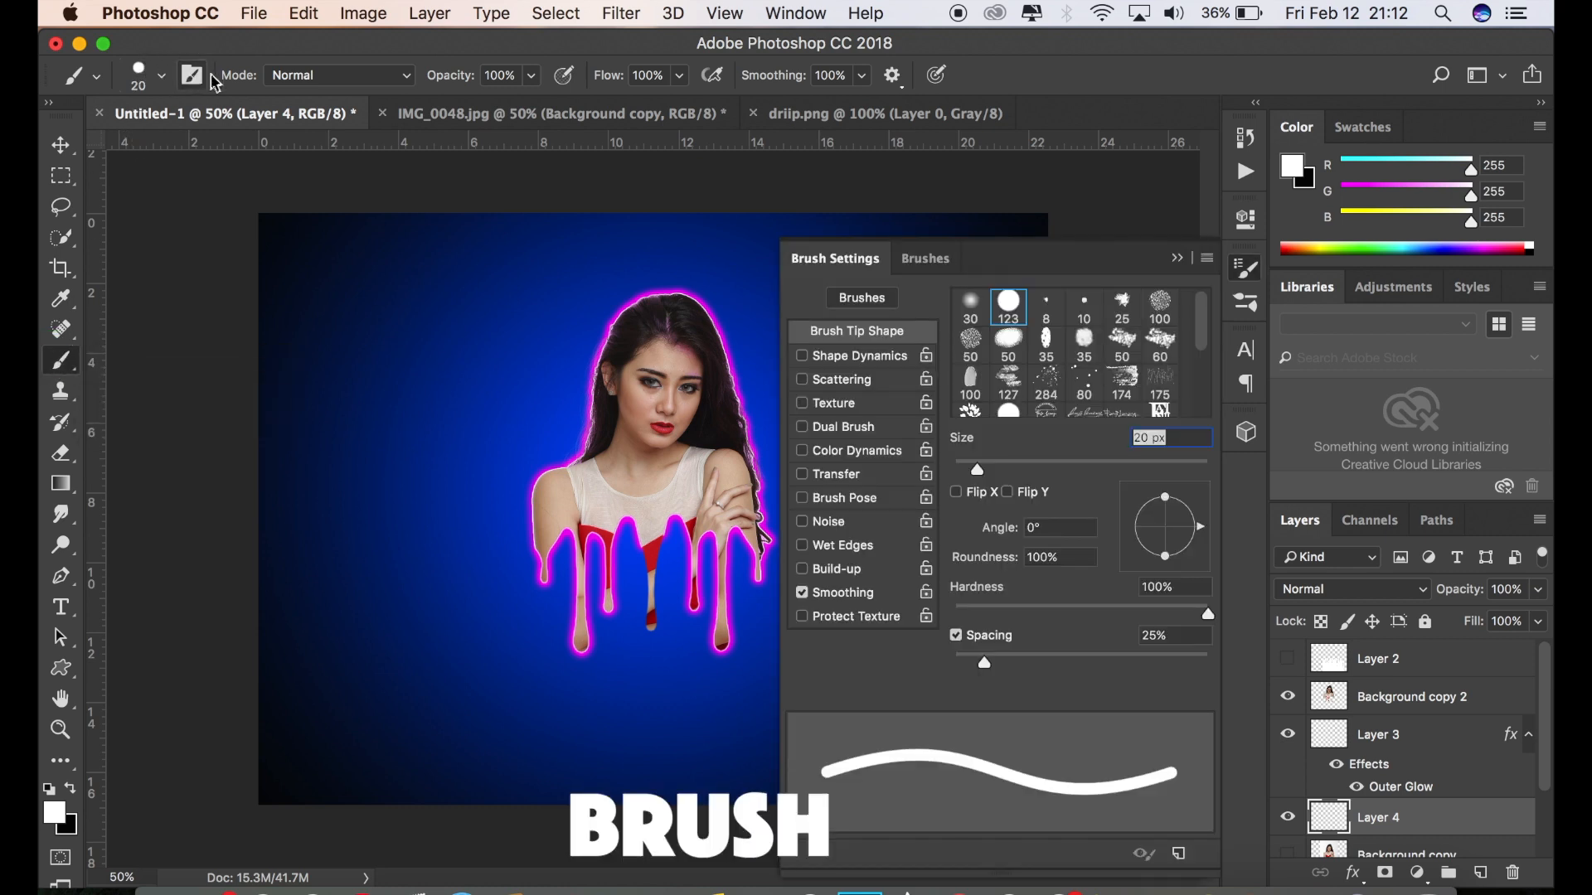
pyautogui.click(1047, 384)
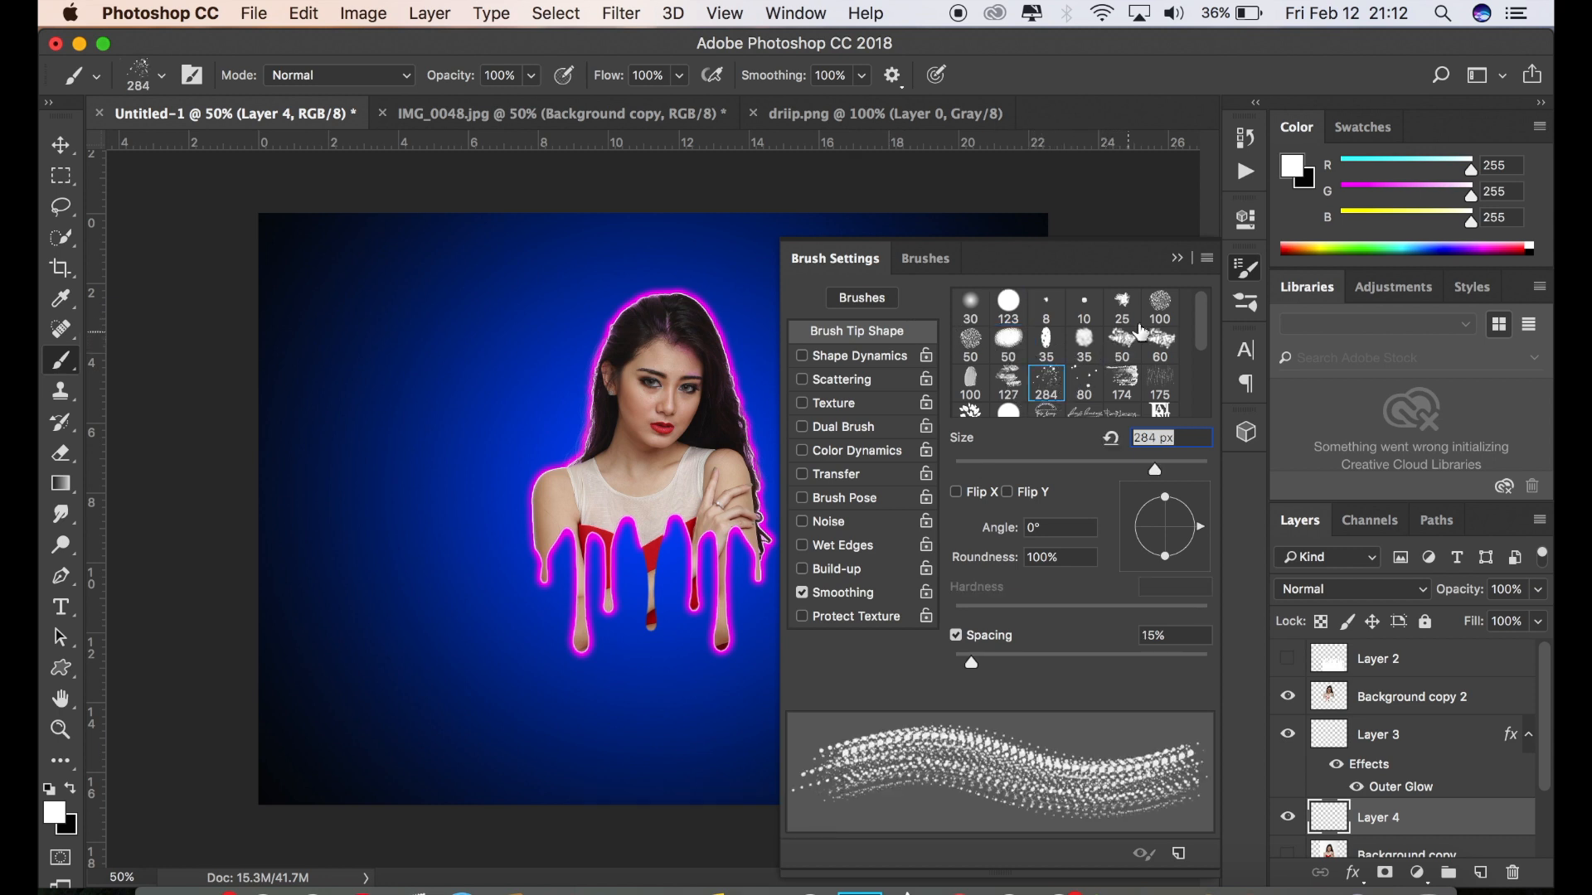
pyautogui.click(1178, 259)
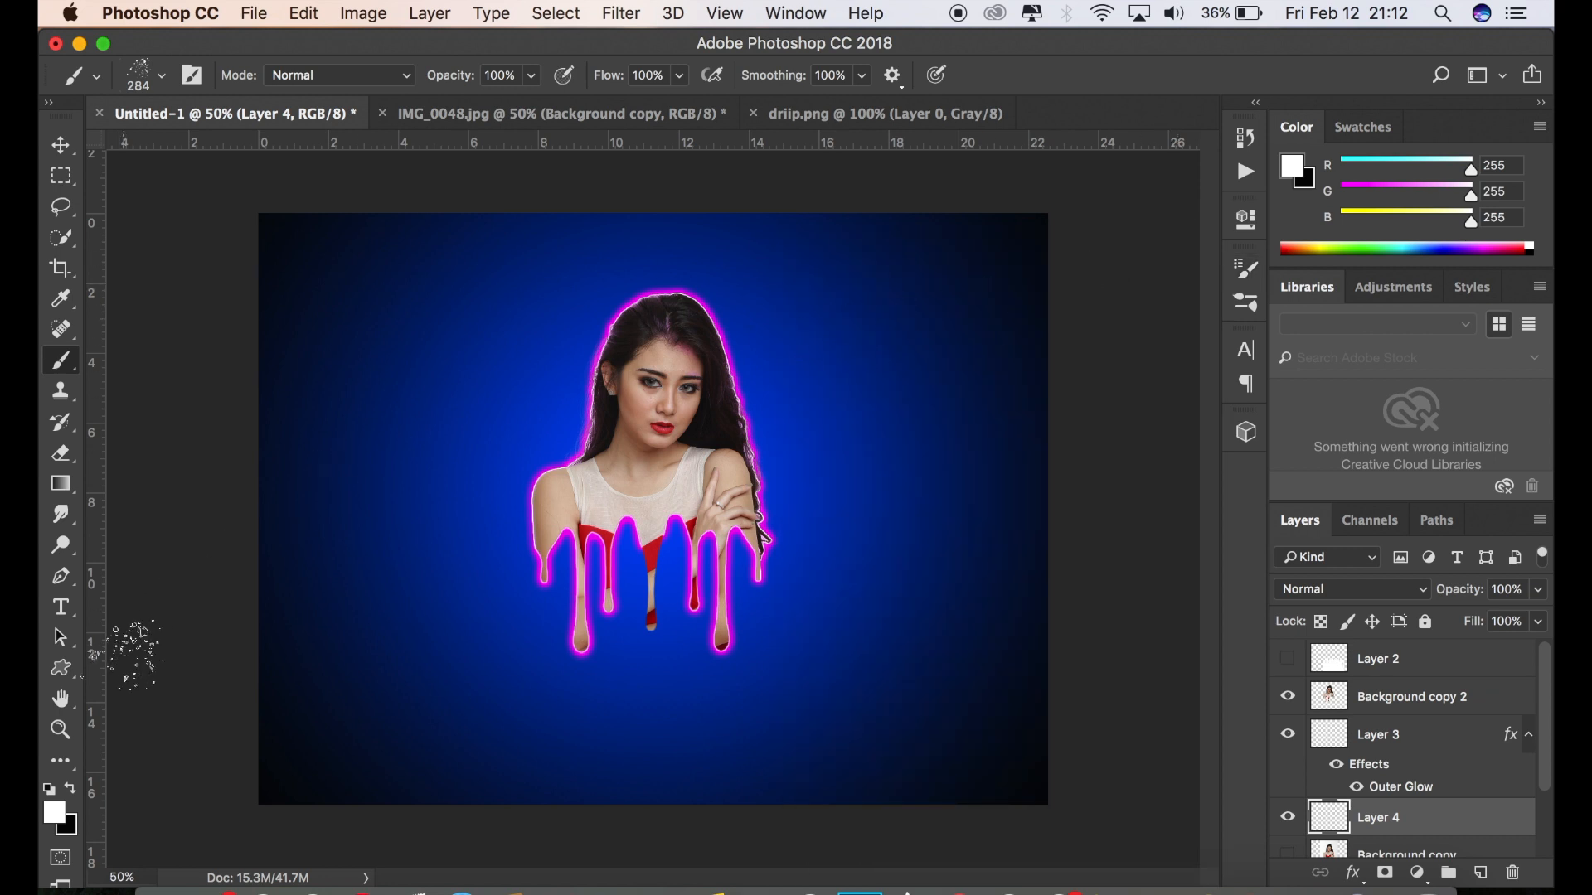
# Set the hue of the foreground colour to 295°
pyautogui.click(58, 815)
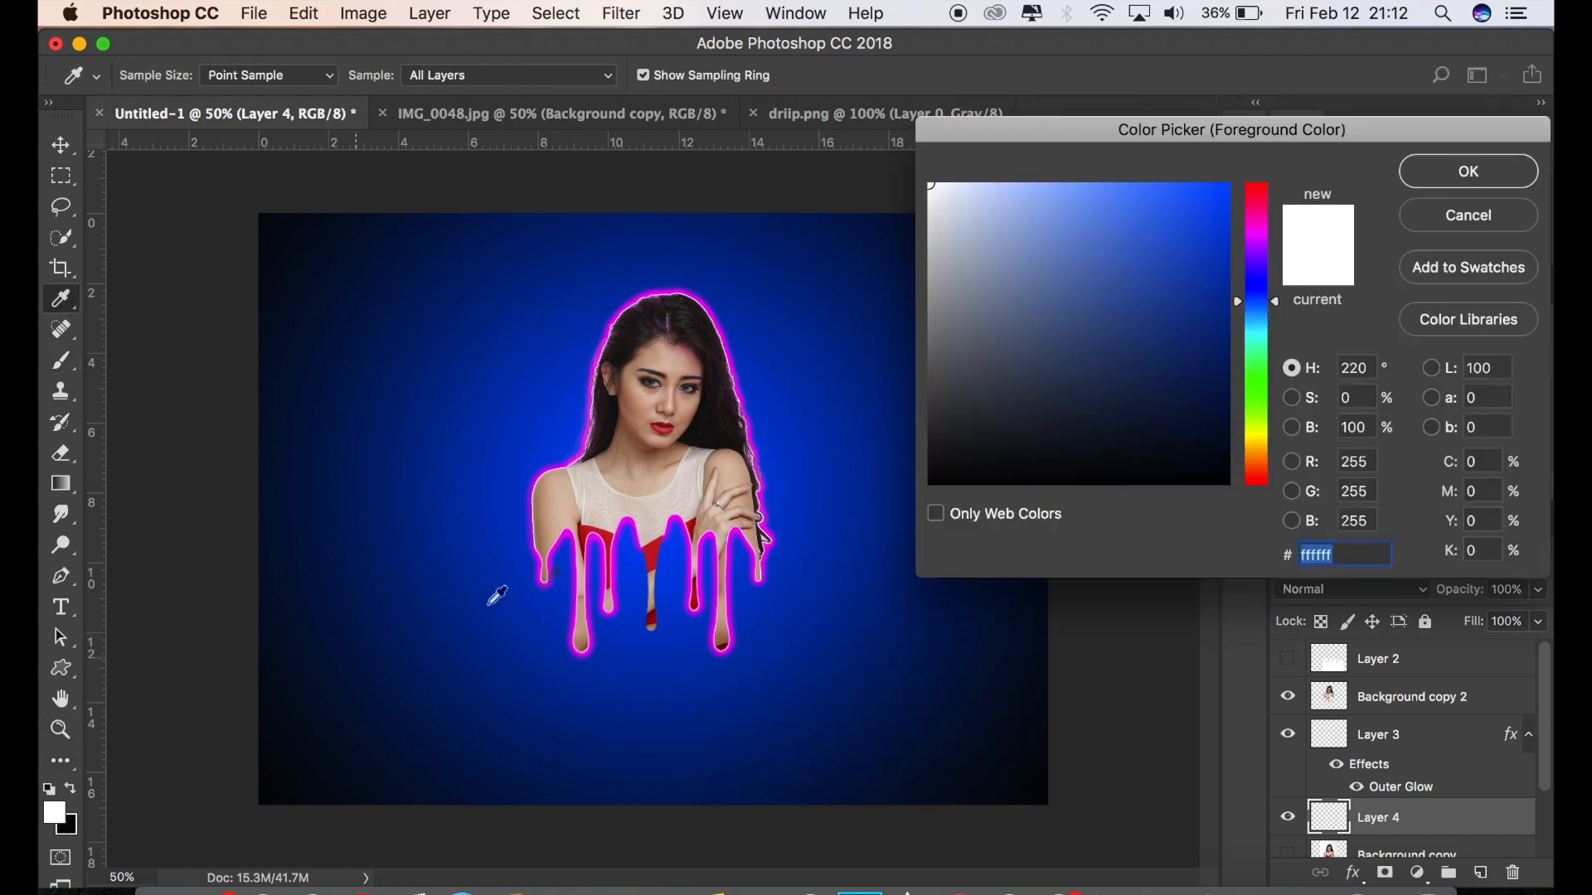
pyautogui.click(1262, 240)
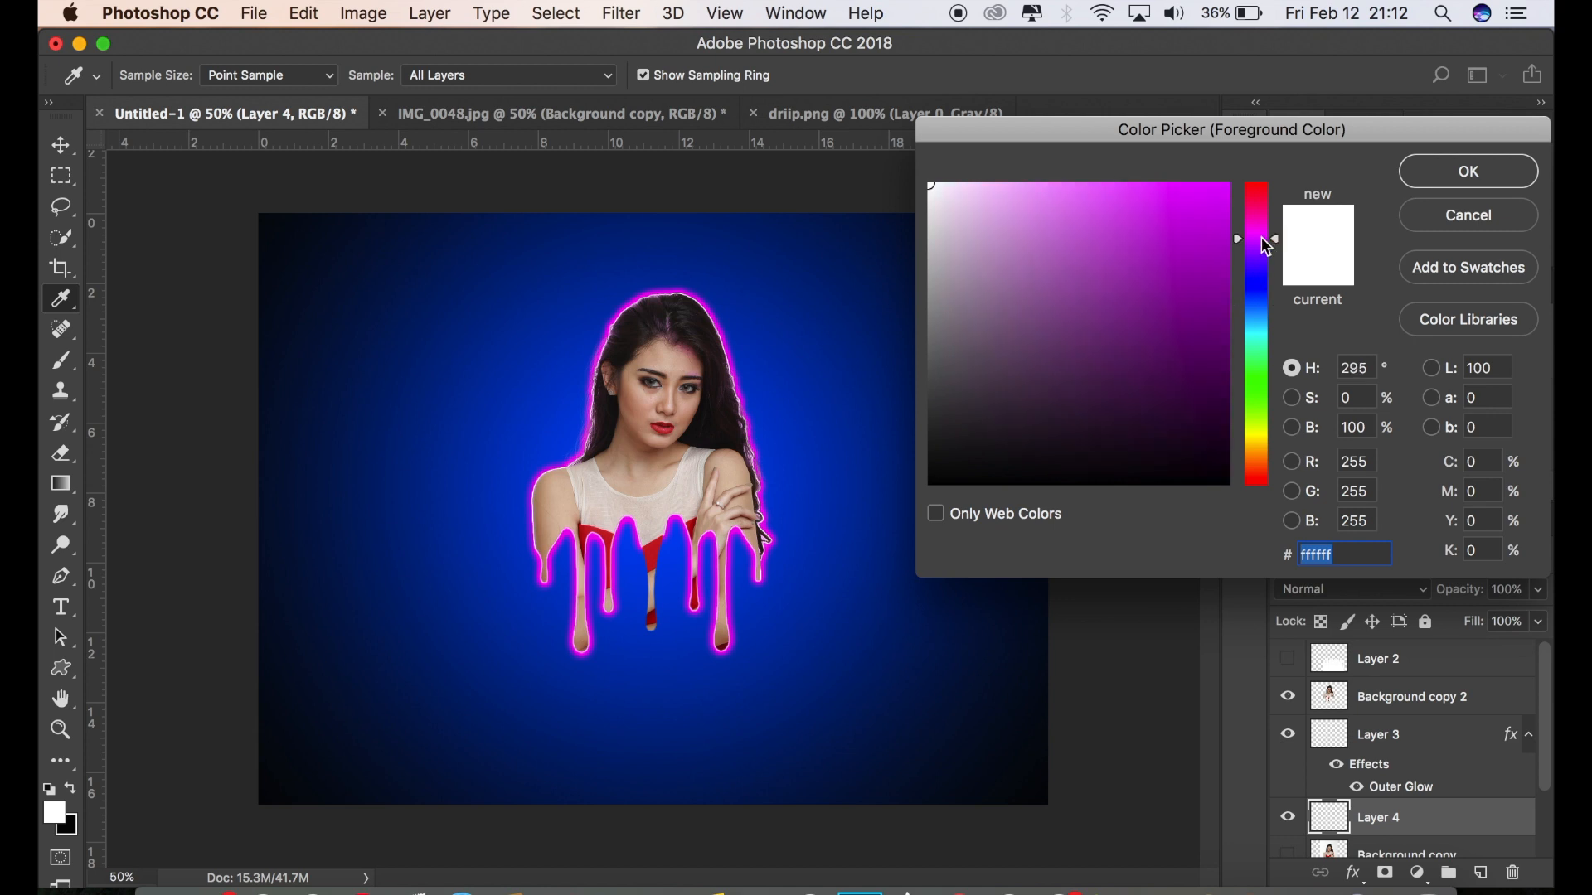
pyautogui.click(1432, 175)
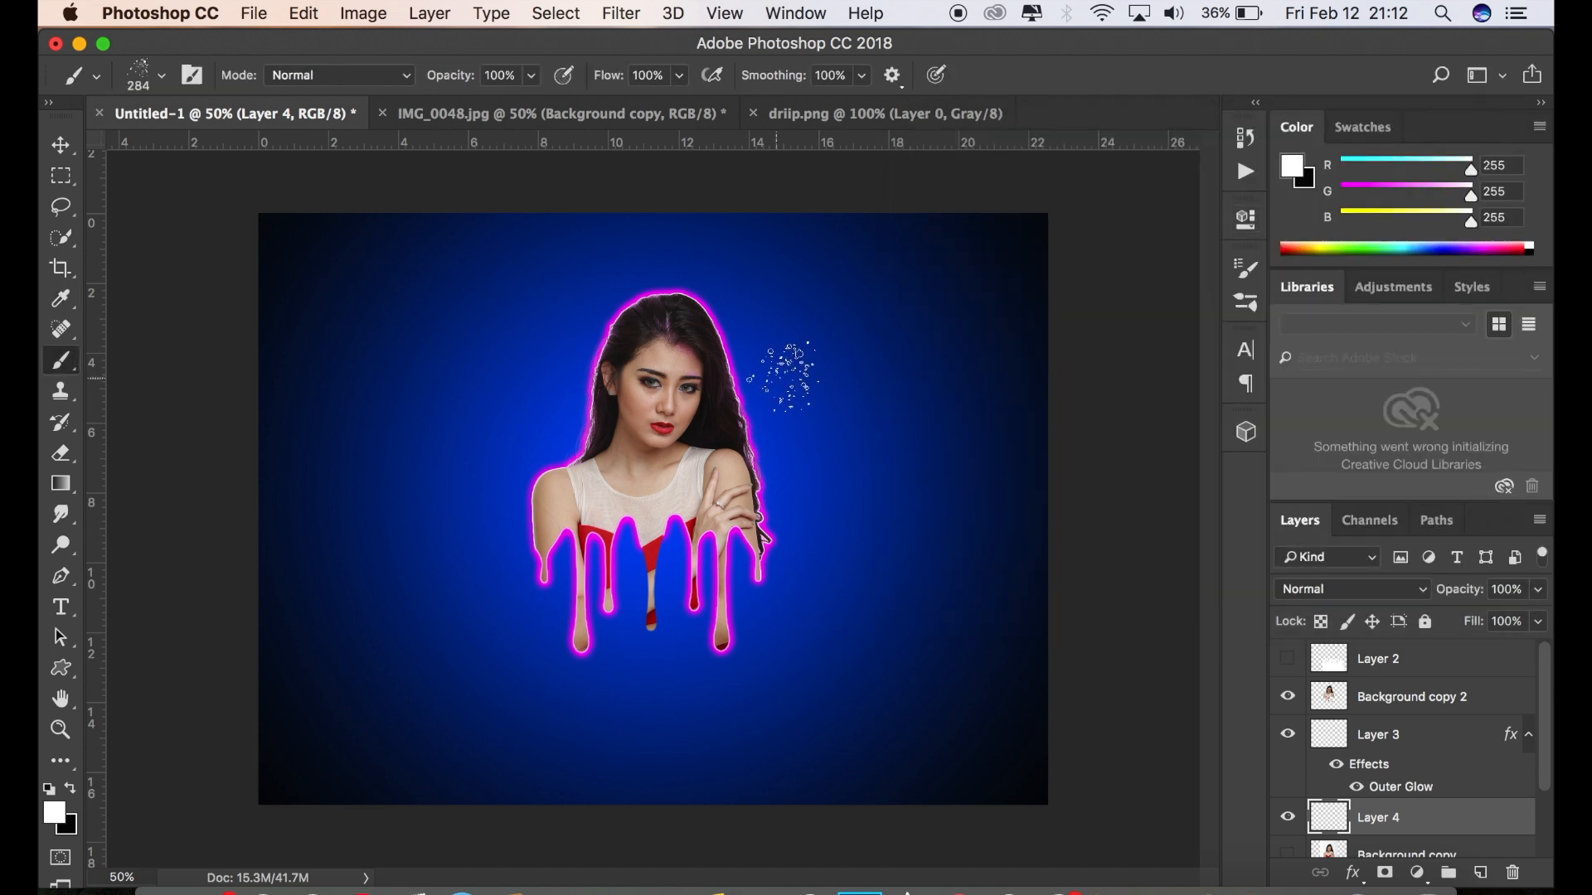
# Enlarge the spatter brush to 800 px and stamp white splatters on both sides of the woman on Layer 4
pyautogui.press(']')
pyautogui.press(']')
pyautogui.press(']')
pyautogui.press(']')
pyautogui.press(']')
pyautogui.click(771, 415)
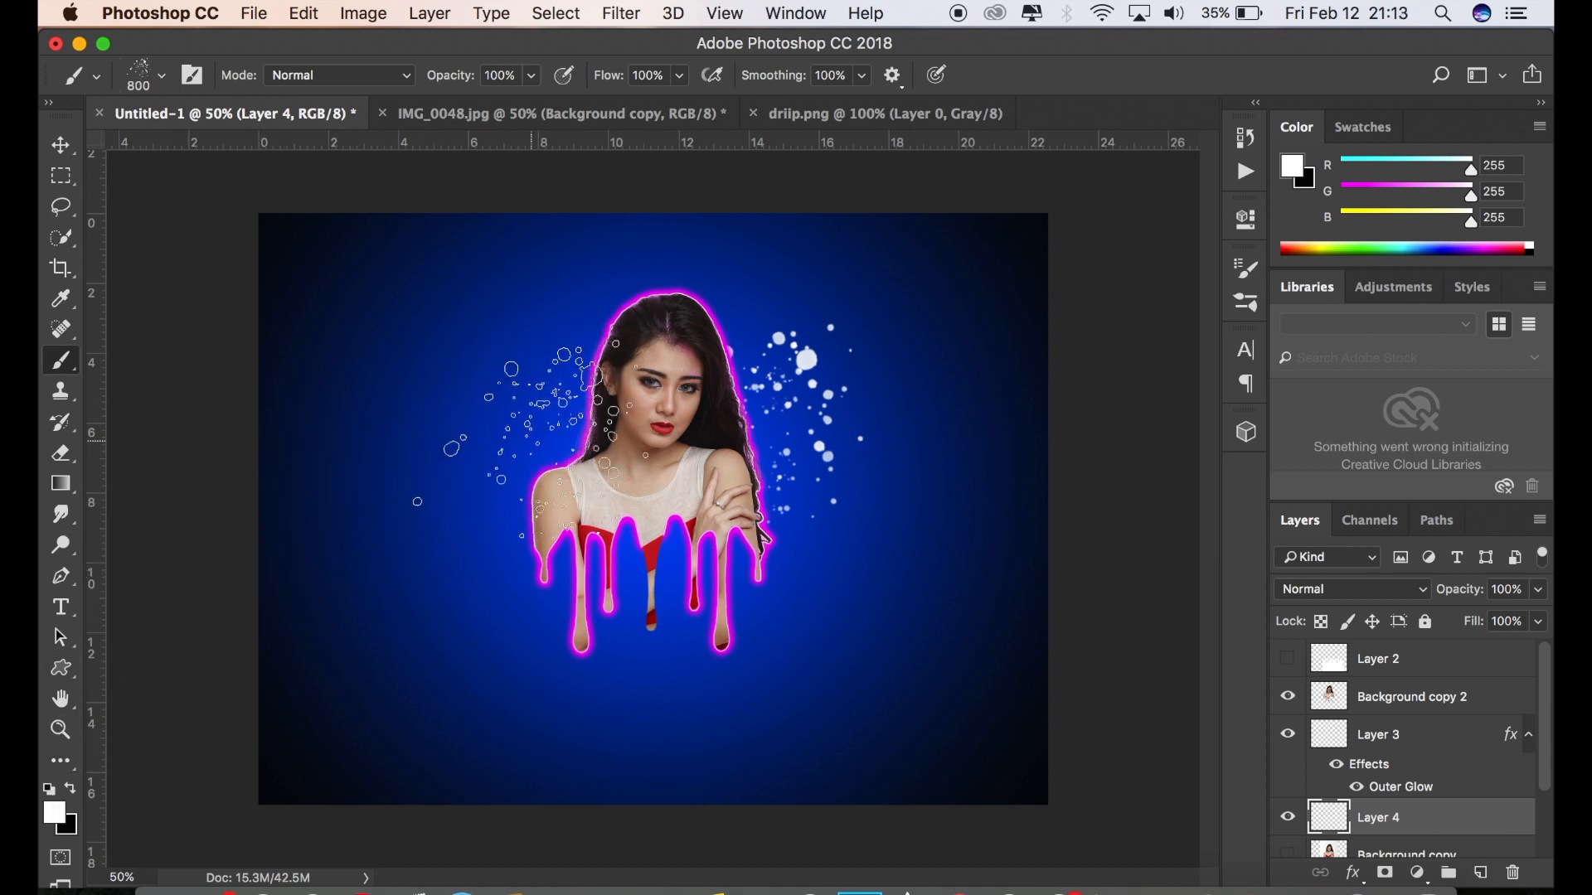
pyautogui.click(527, 439)
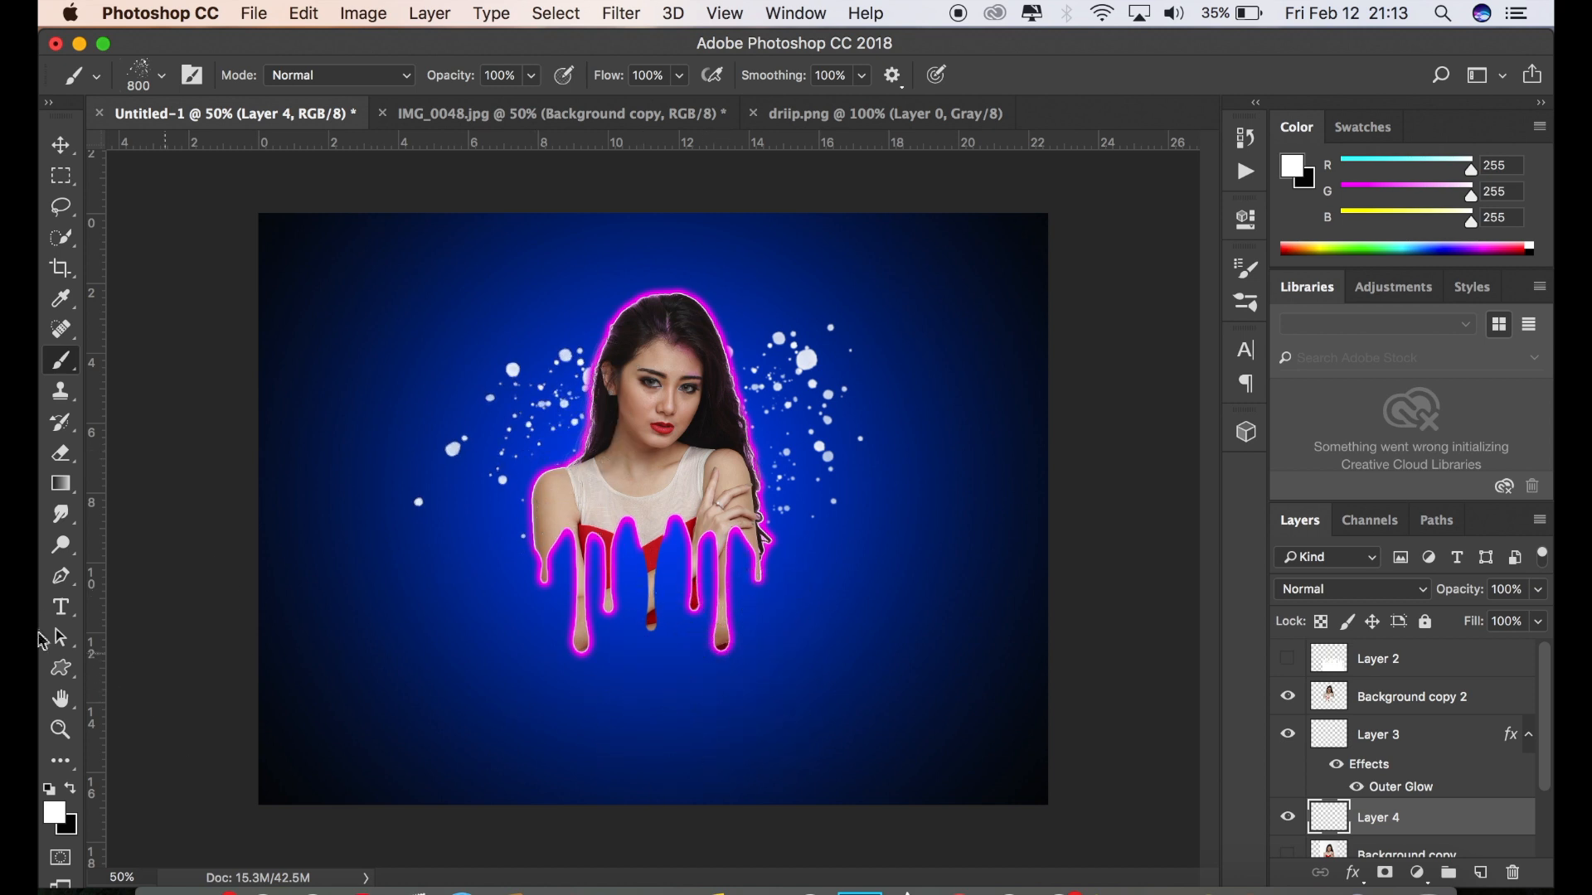
# Set the foreground colour to magenta (ea00ff) and stamp splatters above both sides of the woman's head on Layer 4
pyautogui.click(58, 818)
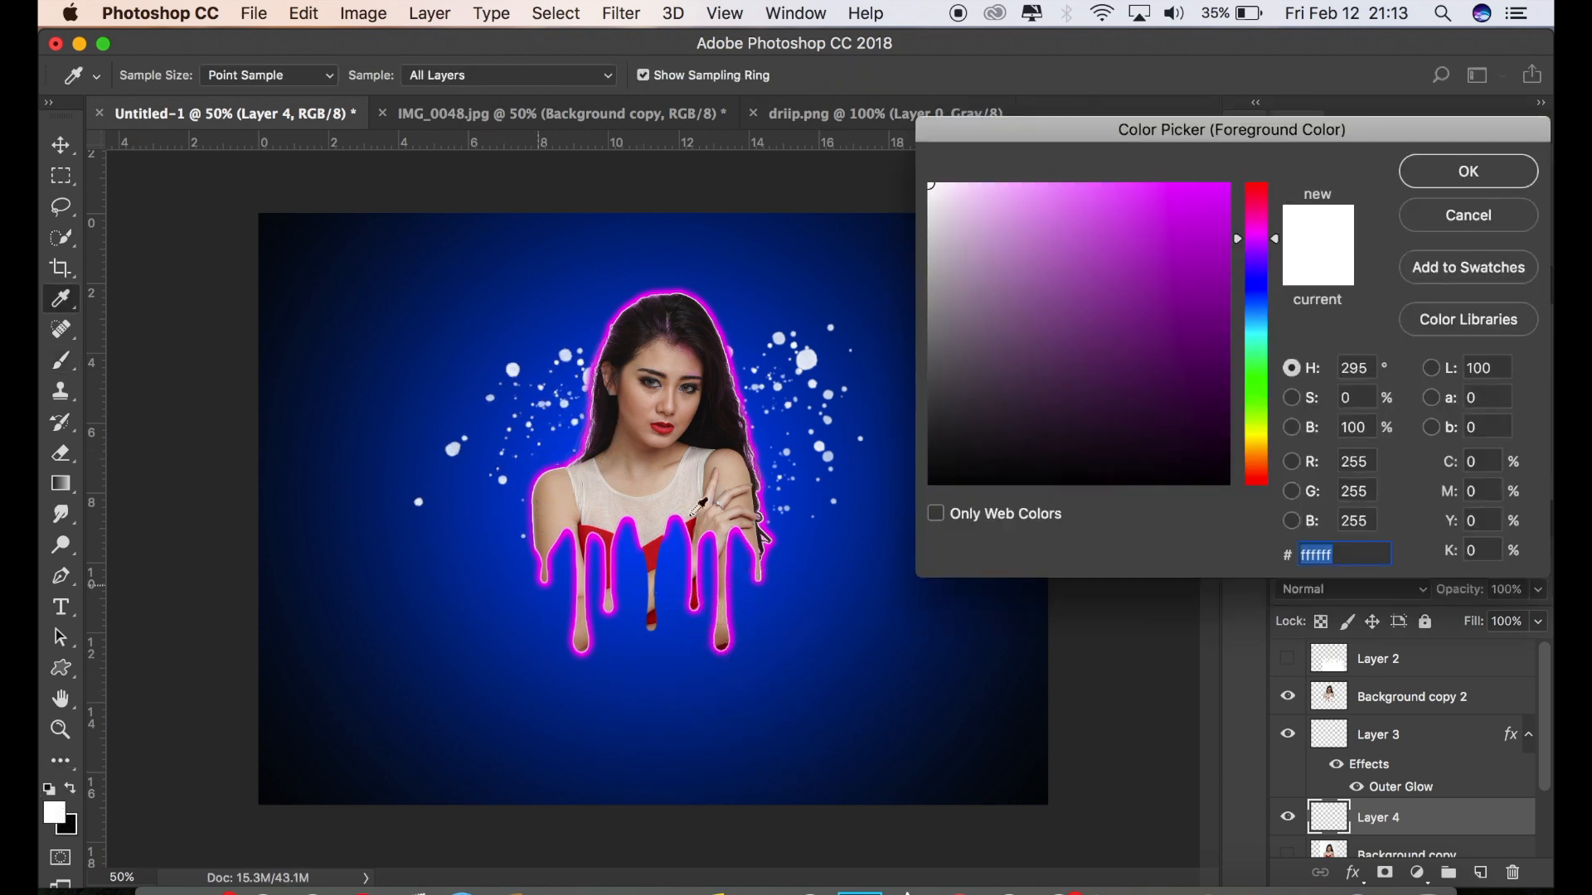
pyautogui.moveTo(1206, 329); pyautogui.dragTo(1251, 171)
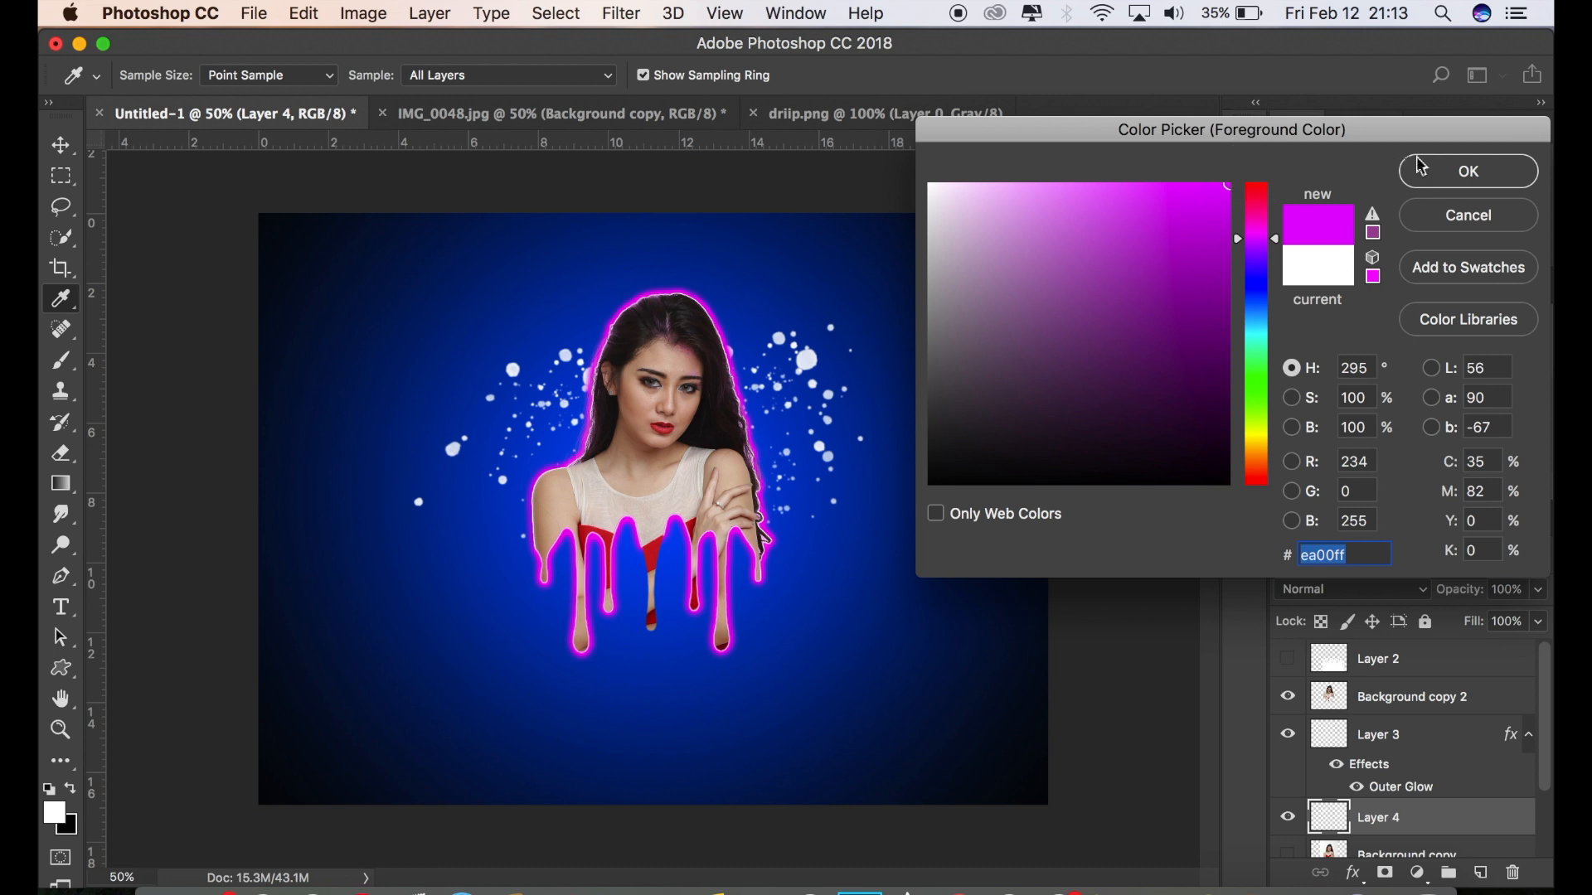
pyautogui.click(1466, 174)
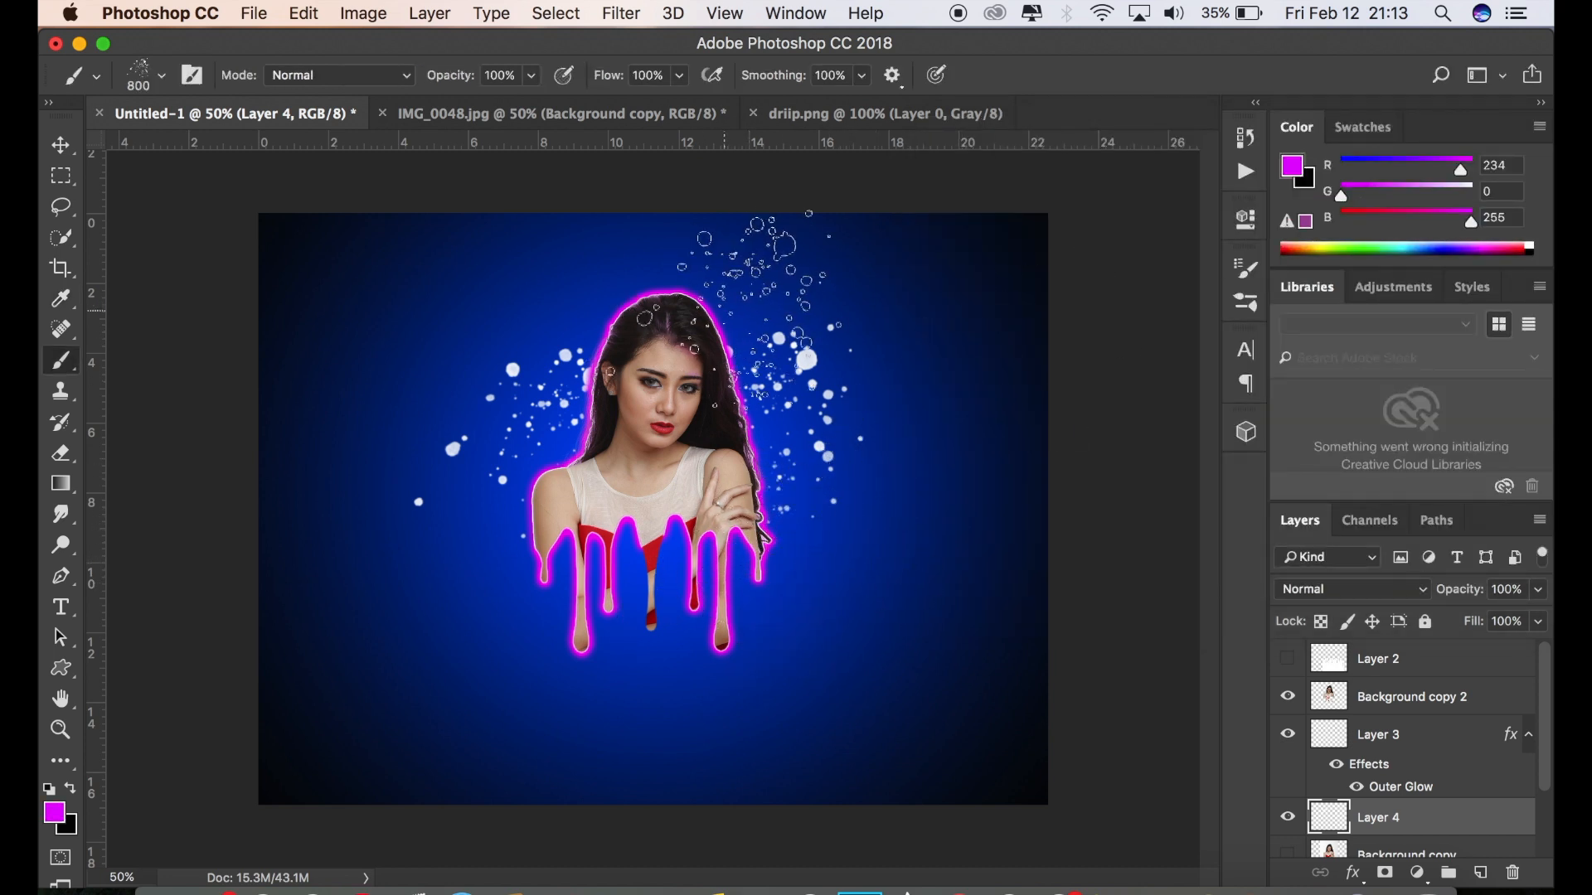
pyautogui.click(775, 305)
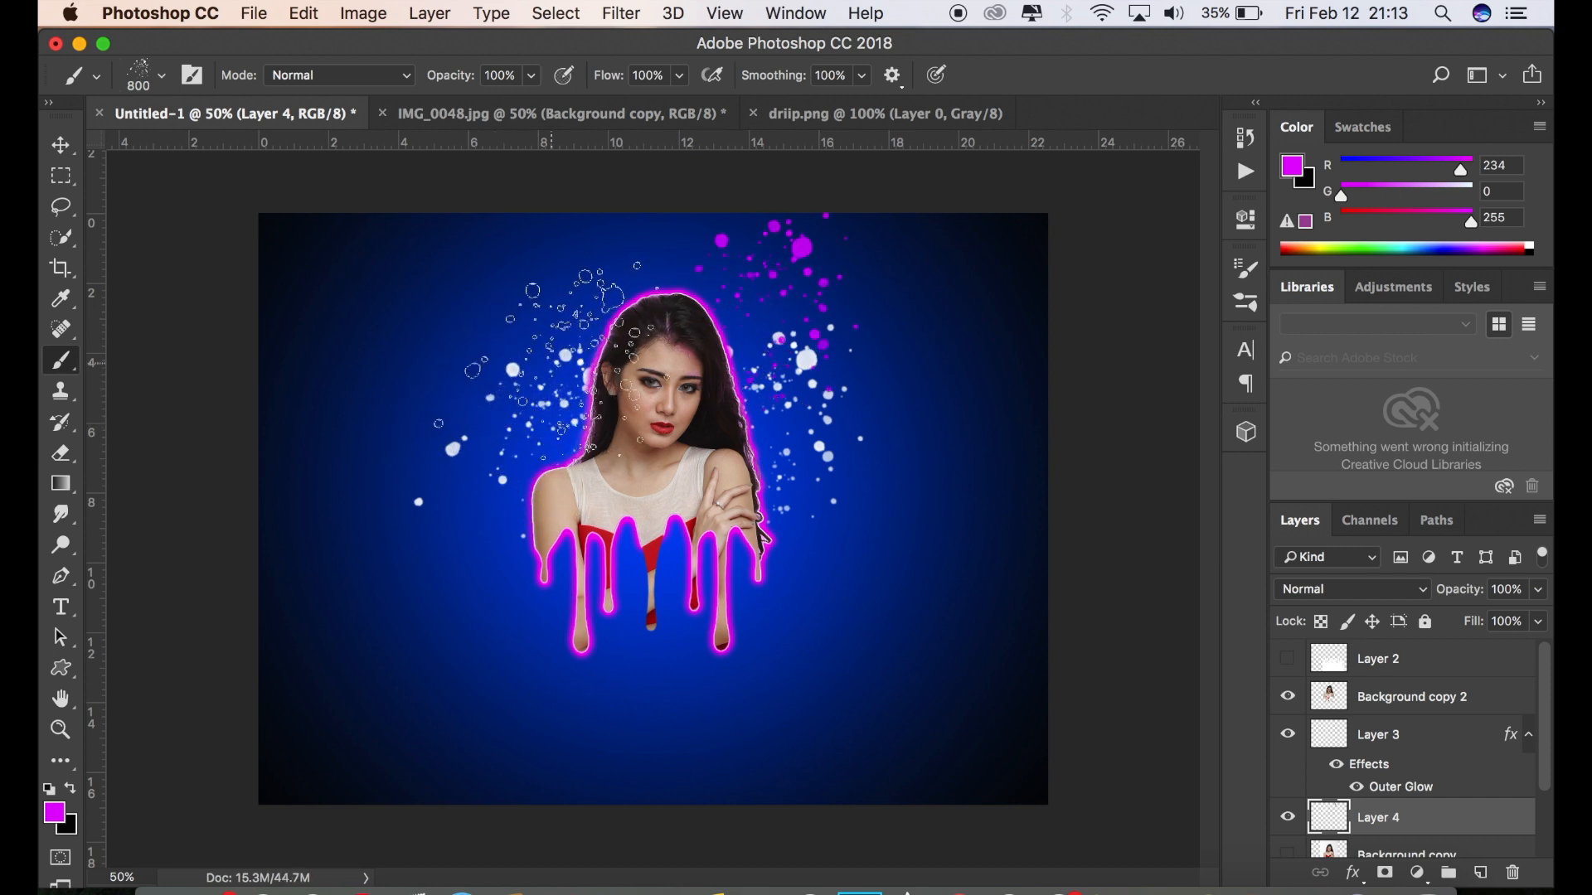
pyautogui.click(551, 340)
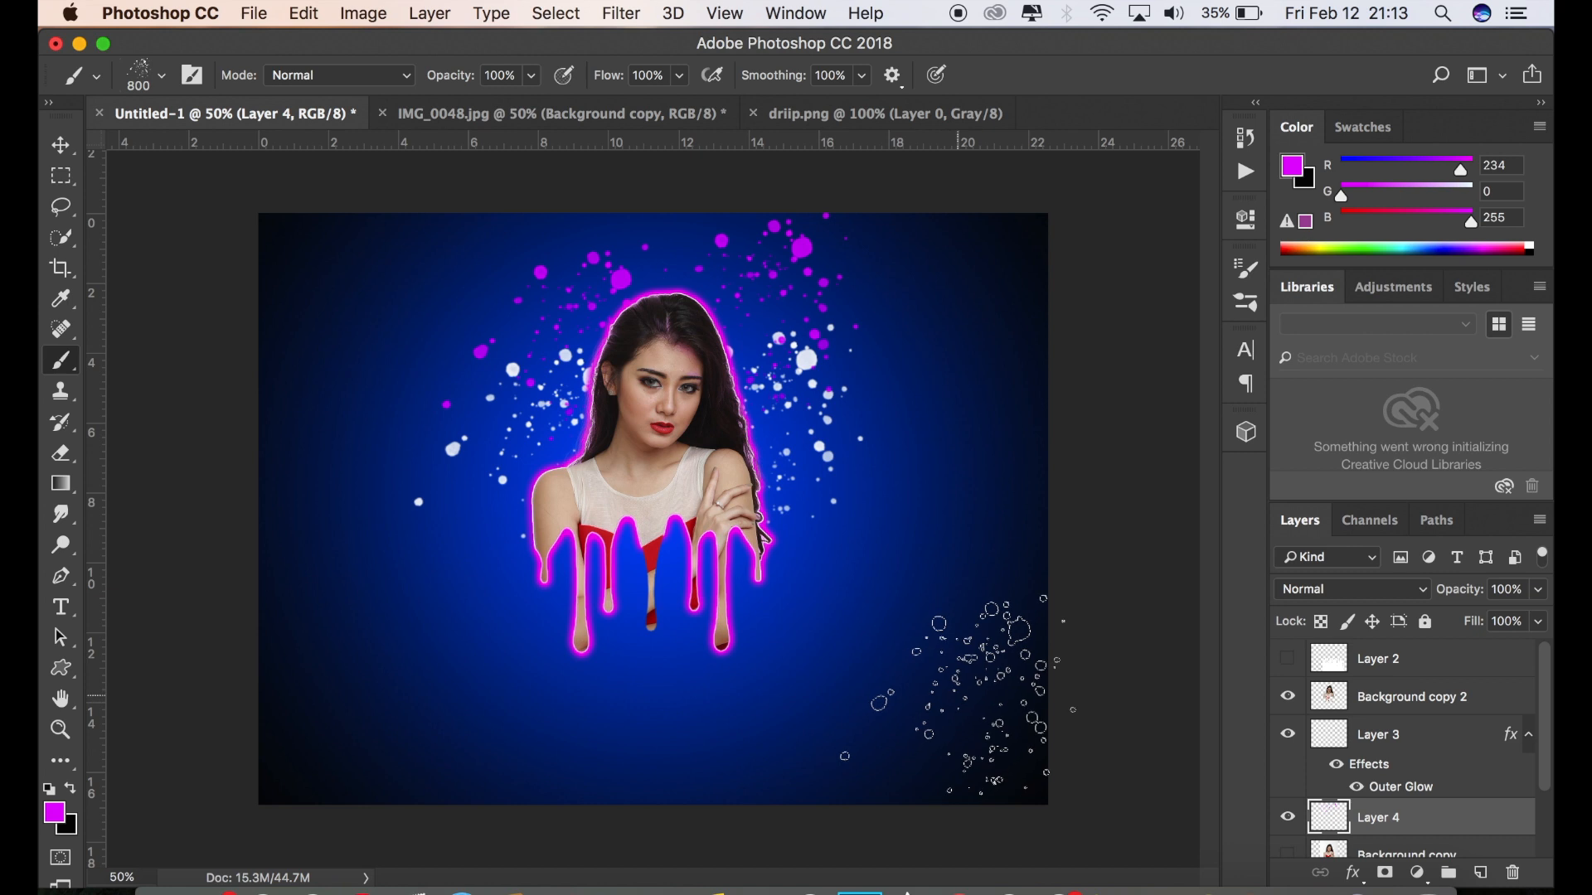
# Add a new empty layer directly above the Background copy 2 layer
pyautogui.click(60, 146)
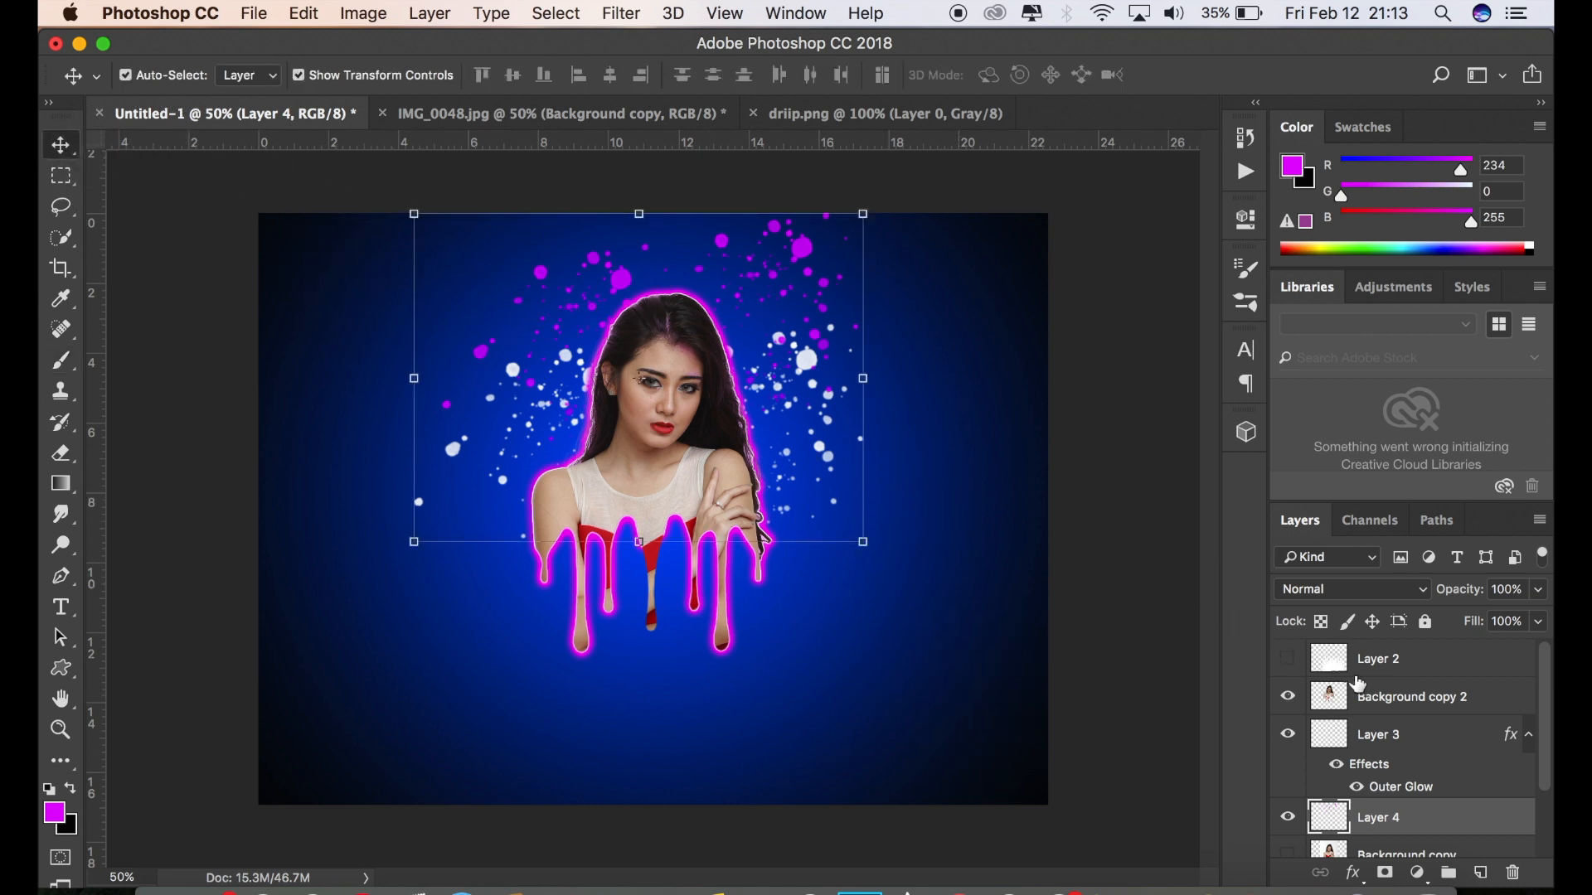
pyautogui.click(1404, 696)
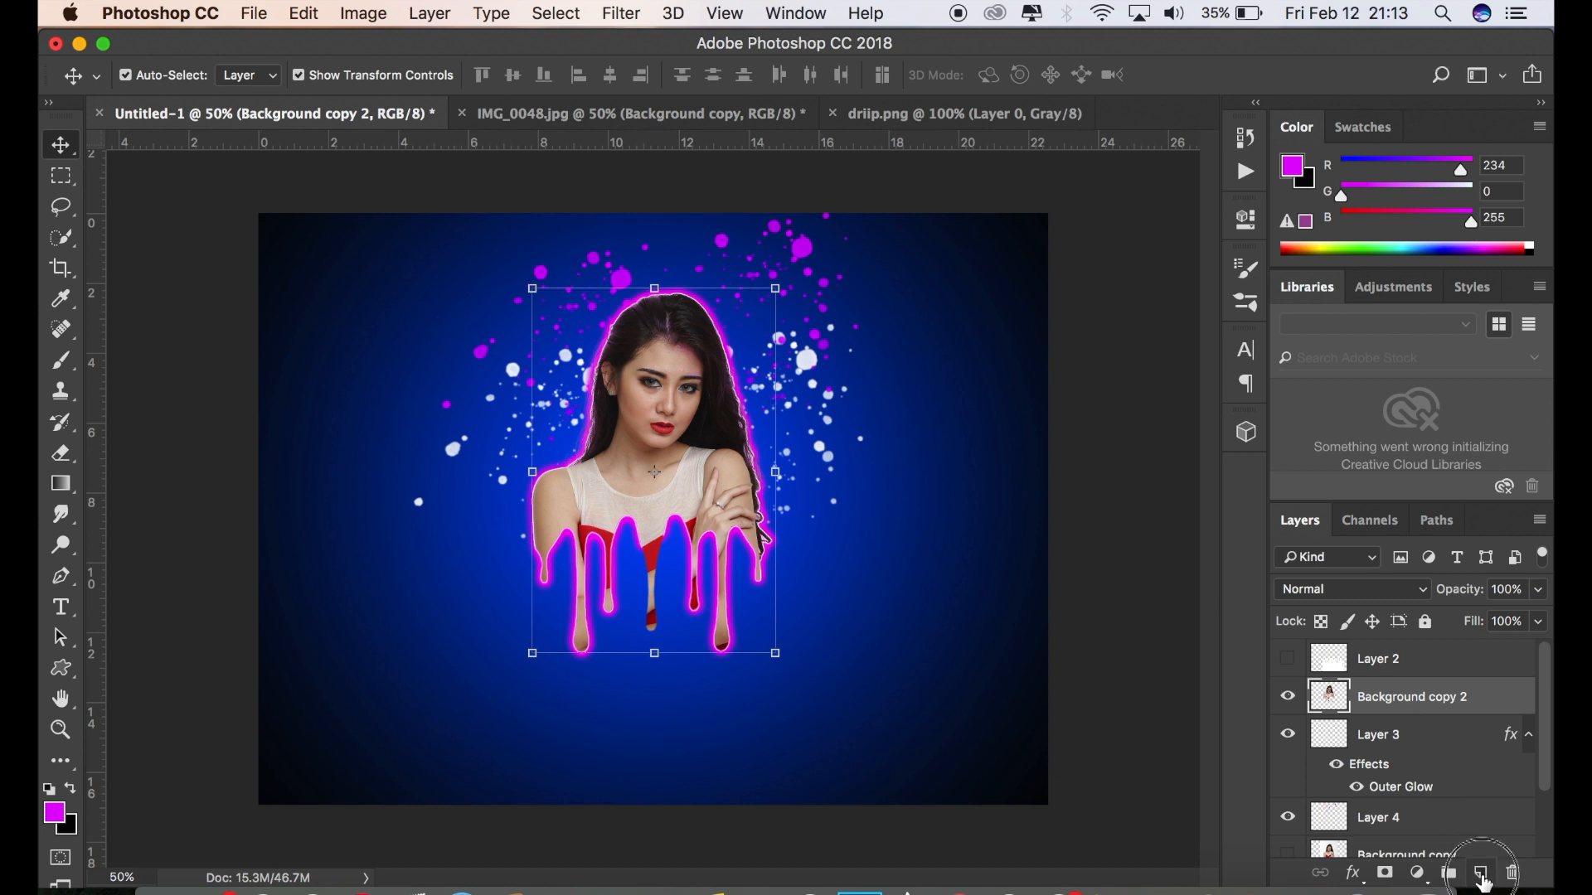
pyautogui.click(1481, 875)
# Choose the handwritten signature tip from the recent brushes for the Brush tool
pyautogui.click(65, 366)
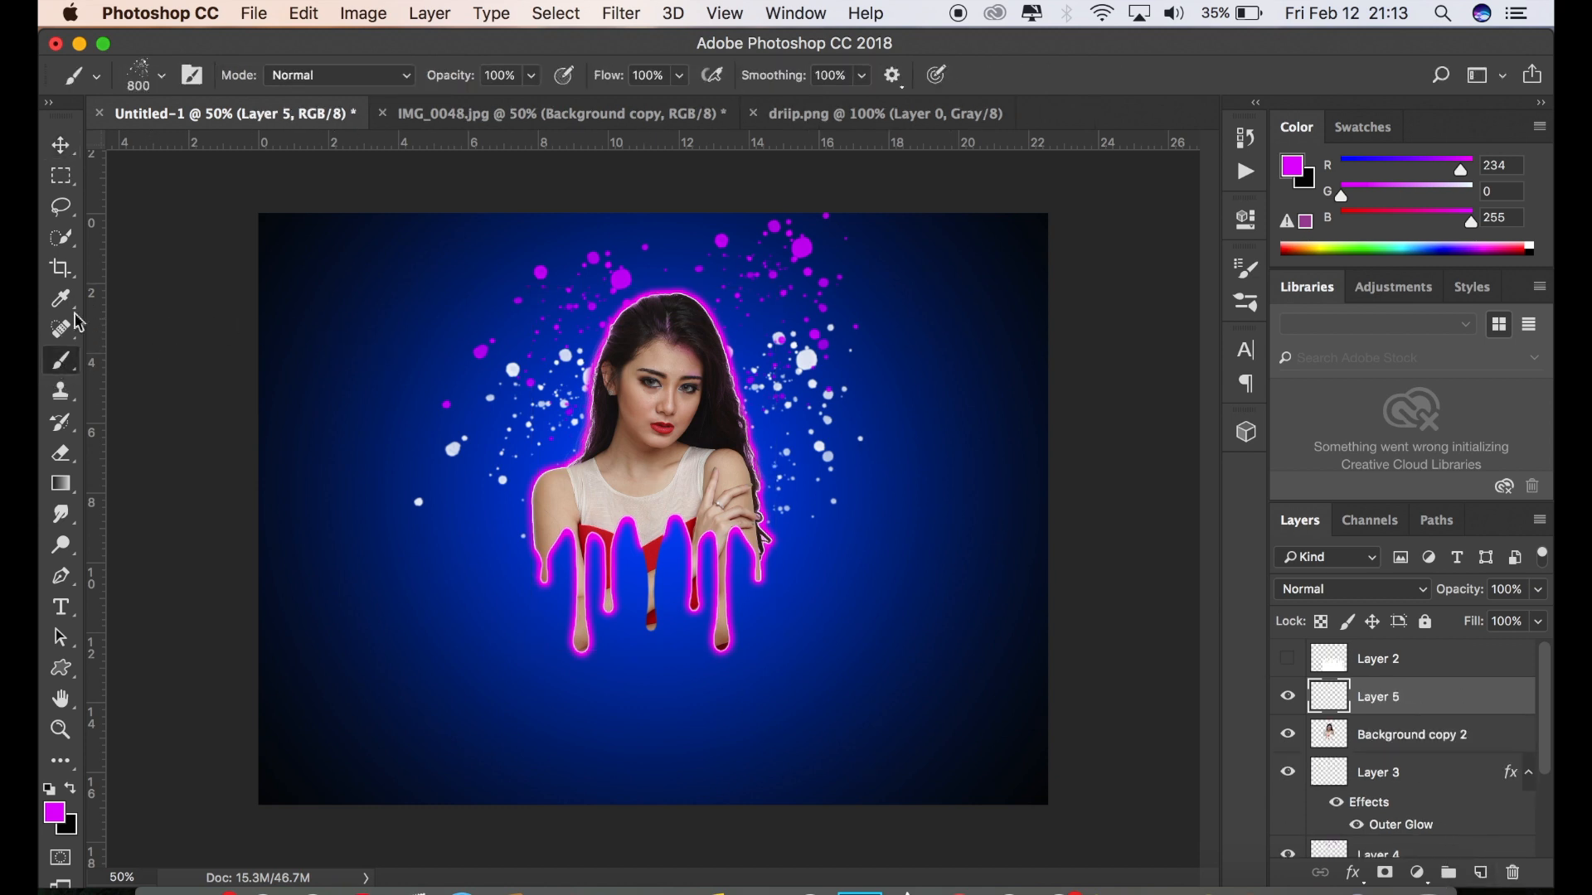
pyautogui.click(160, 80)
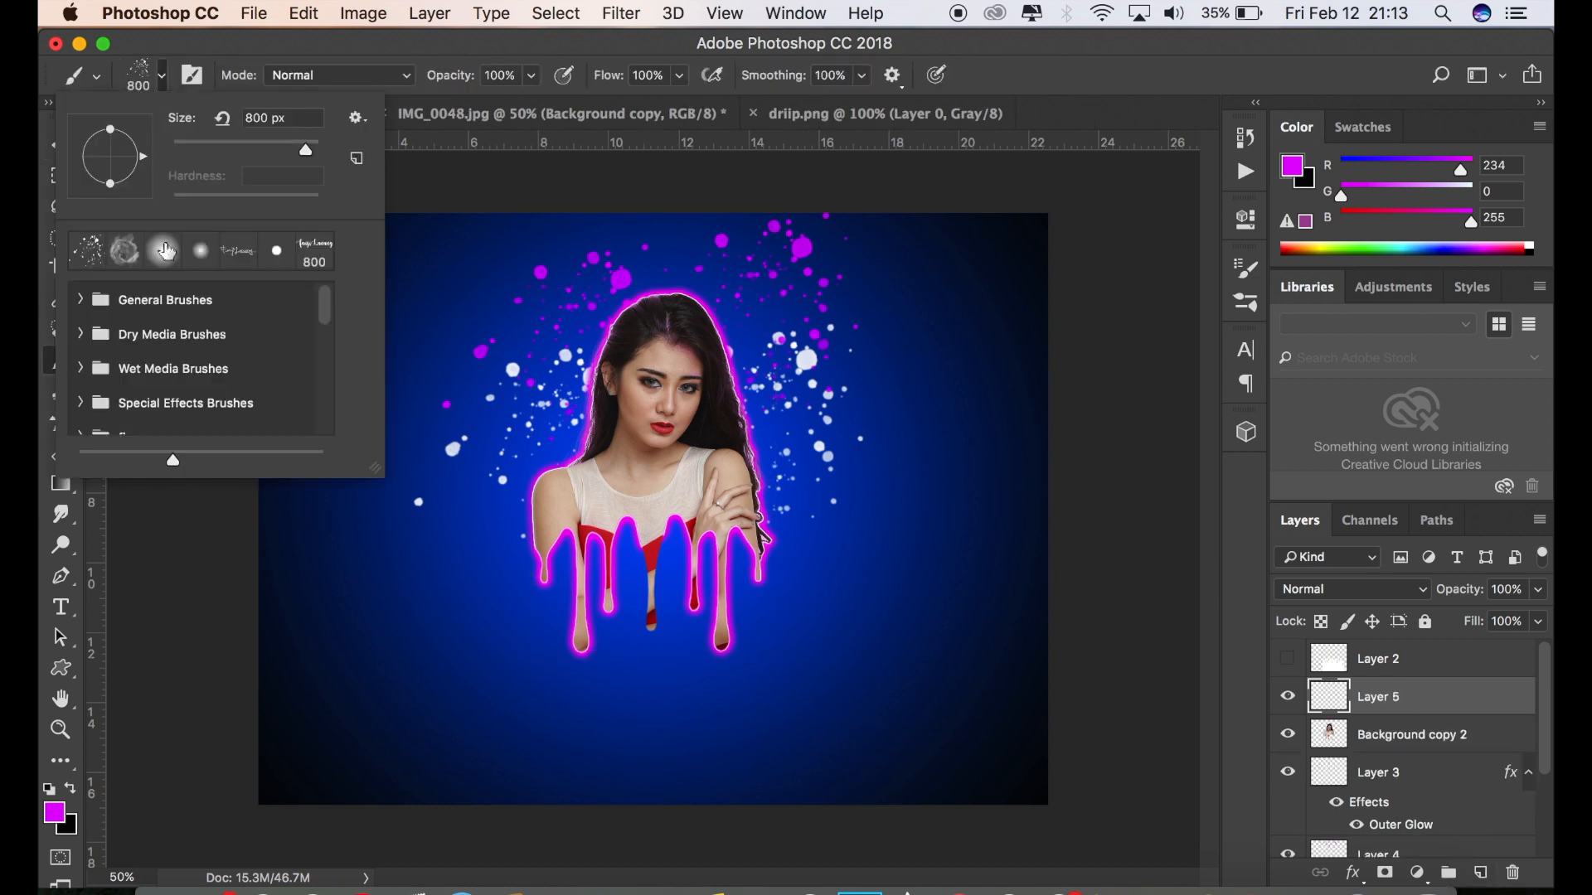
pyautogui.click(238, 256)
pyautogui.click(1153, 83)
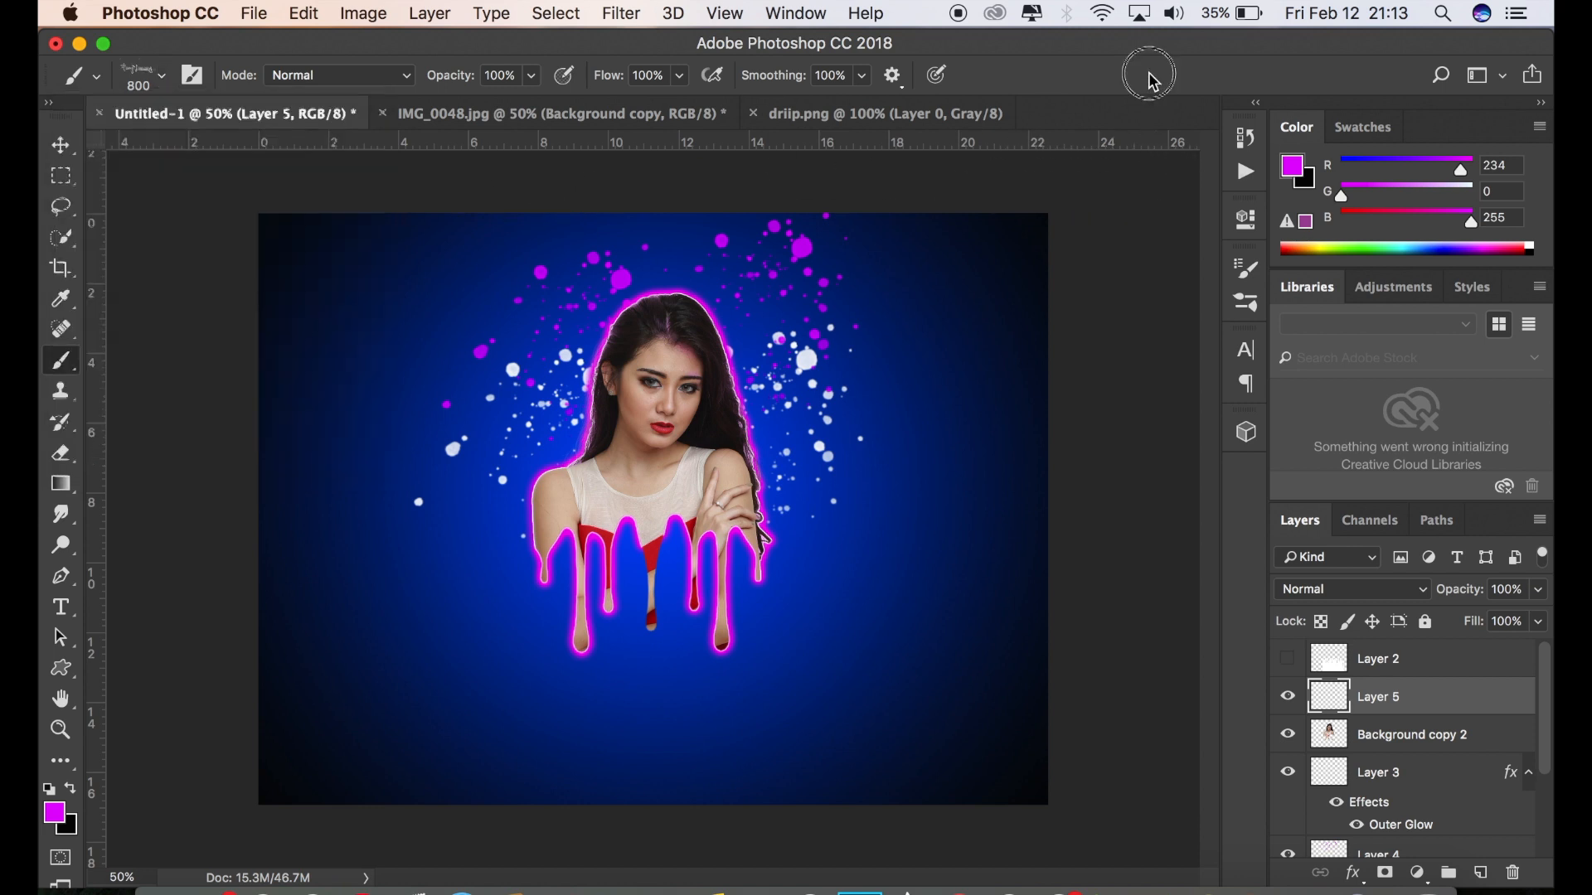
# Set the foreground colour to white, reduce the signature brush to 400 px and stamp it centred near the canvas's lower edge on Layer 5
pyautogui.click(49, 789)
pyautogui.click(71, 789)
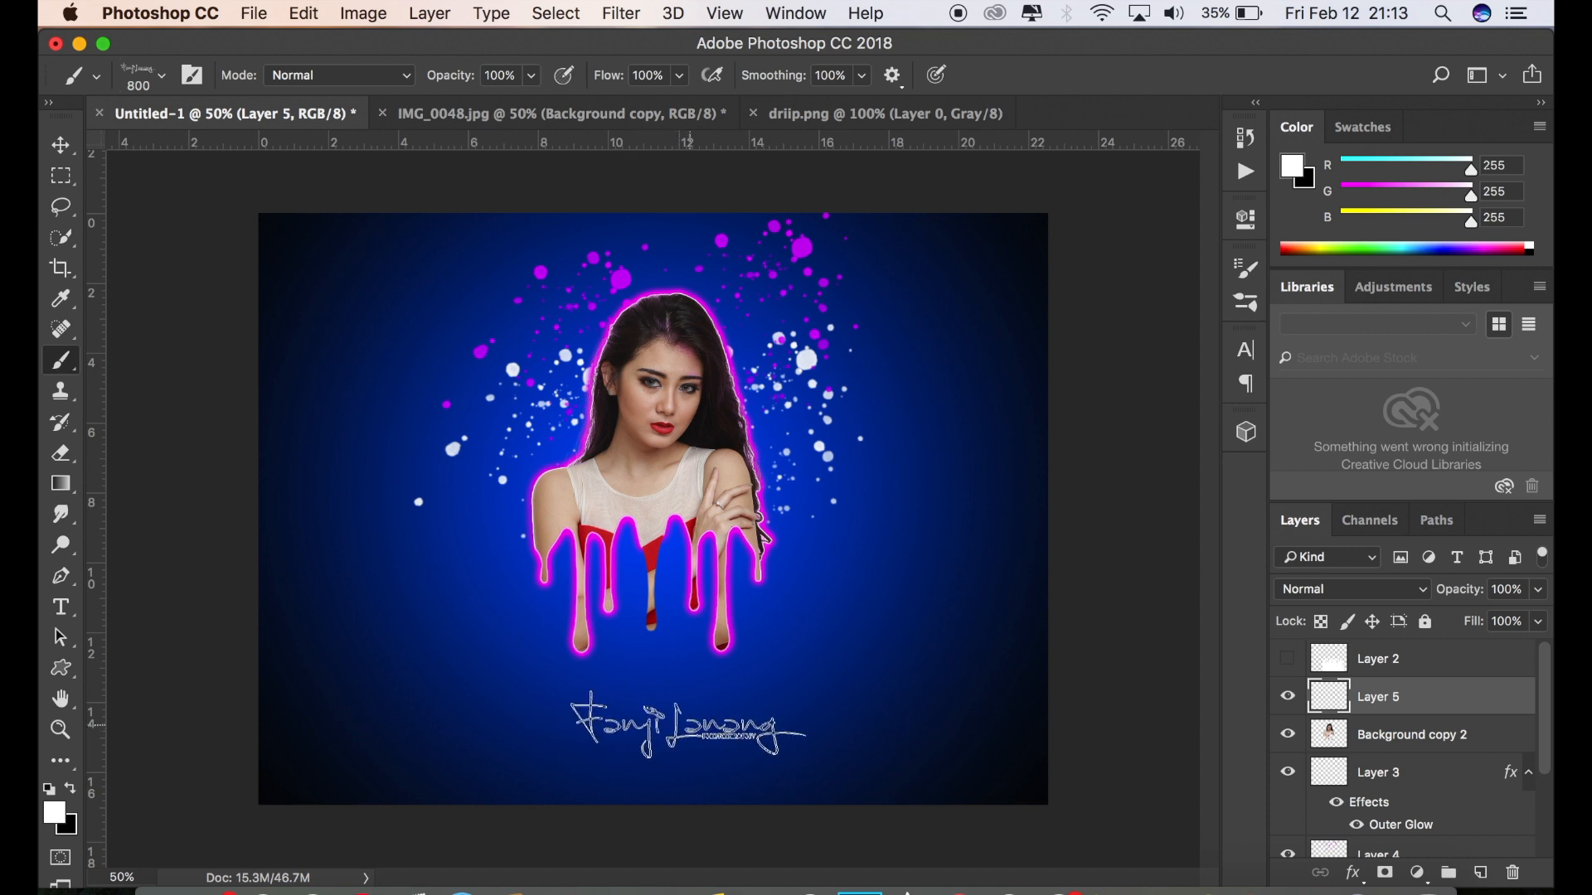
pyautogui.press('[')
pyautogui.press('[')
pyautogui.press('[')
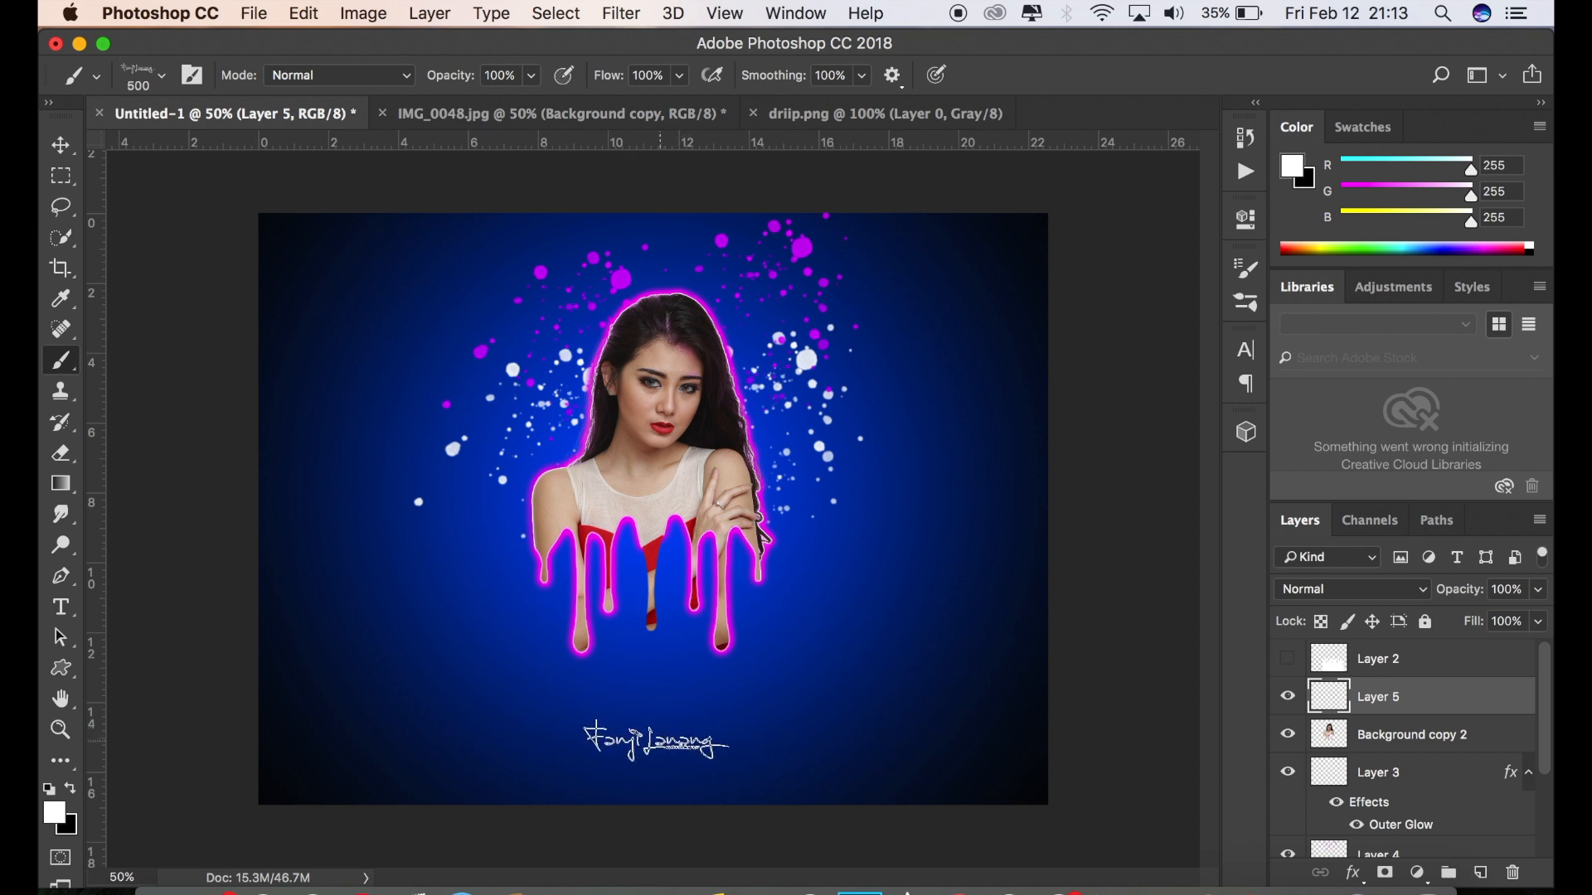
pyautogui.press('[')
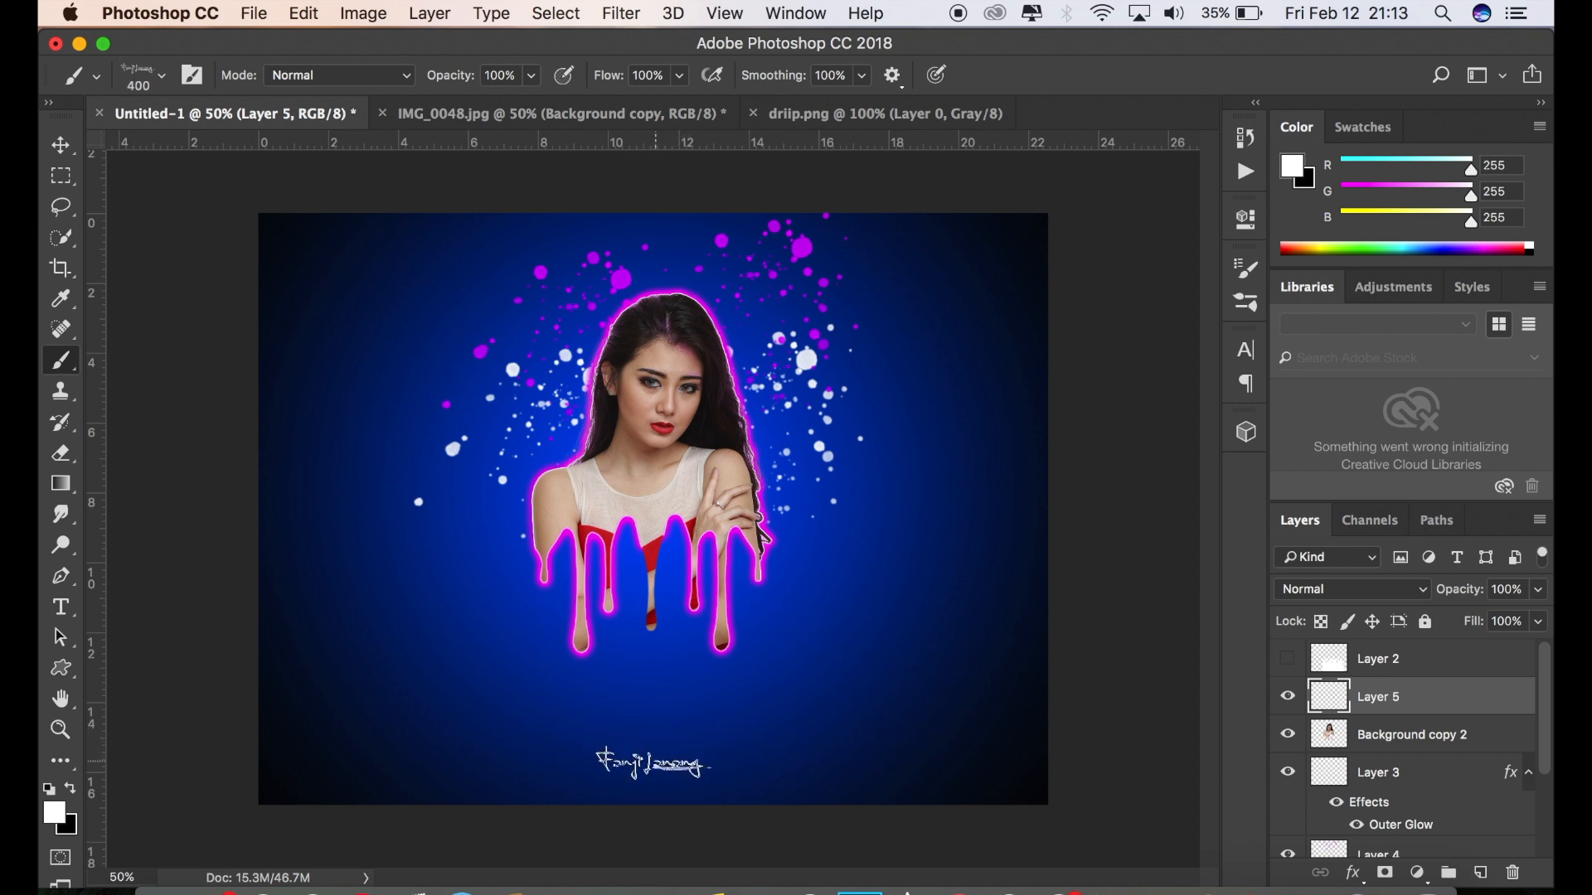
pyautogui.click(654, 764)
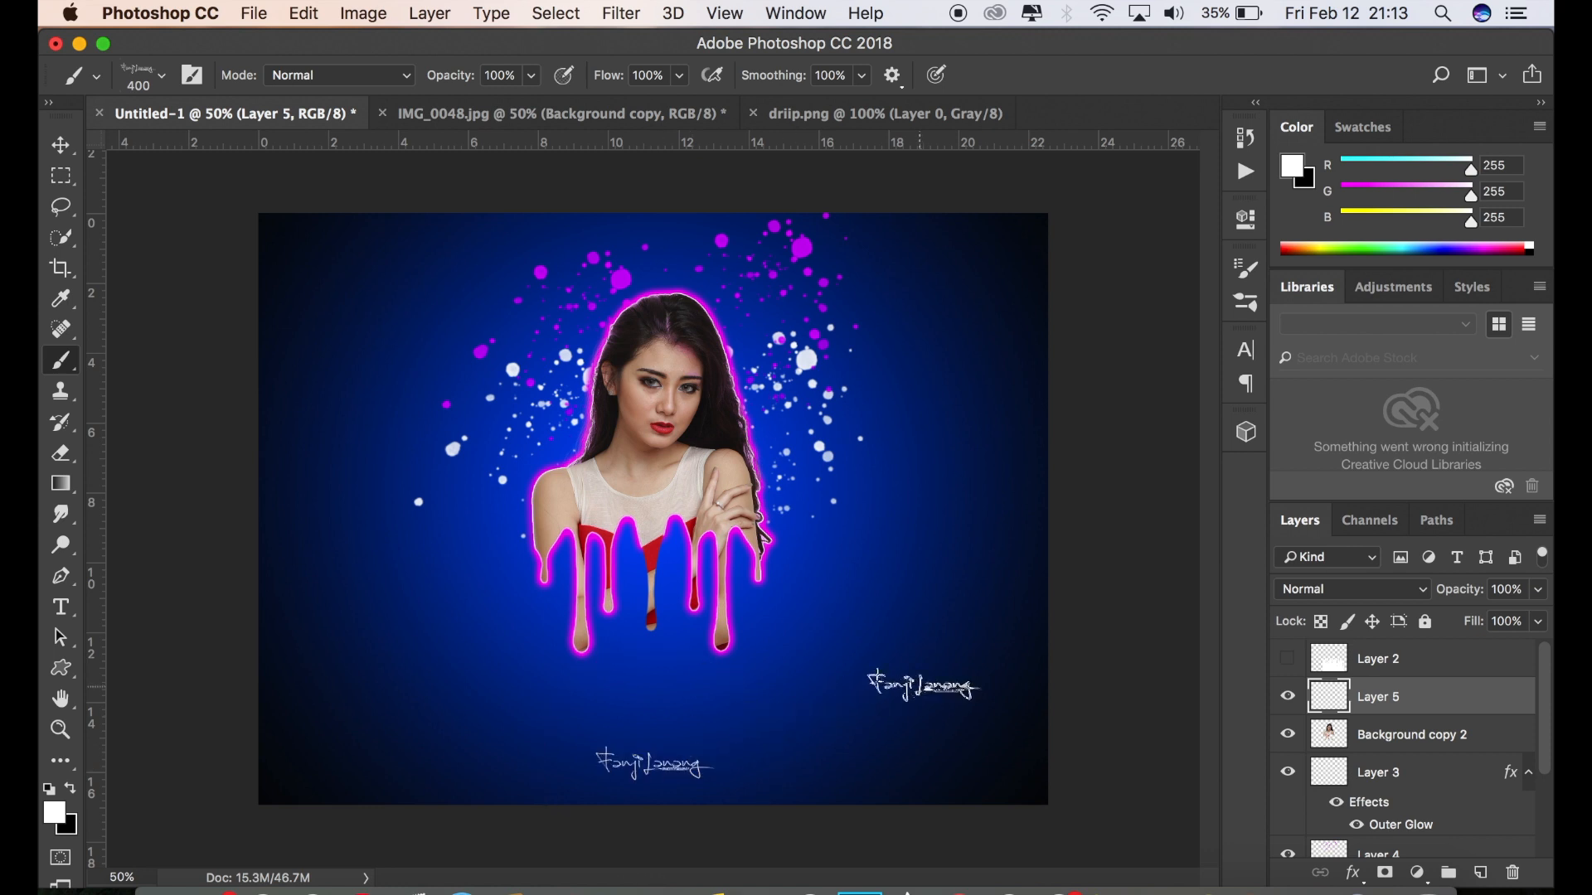